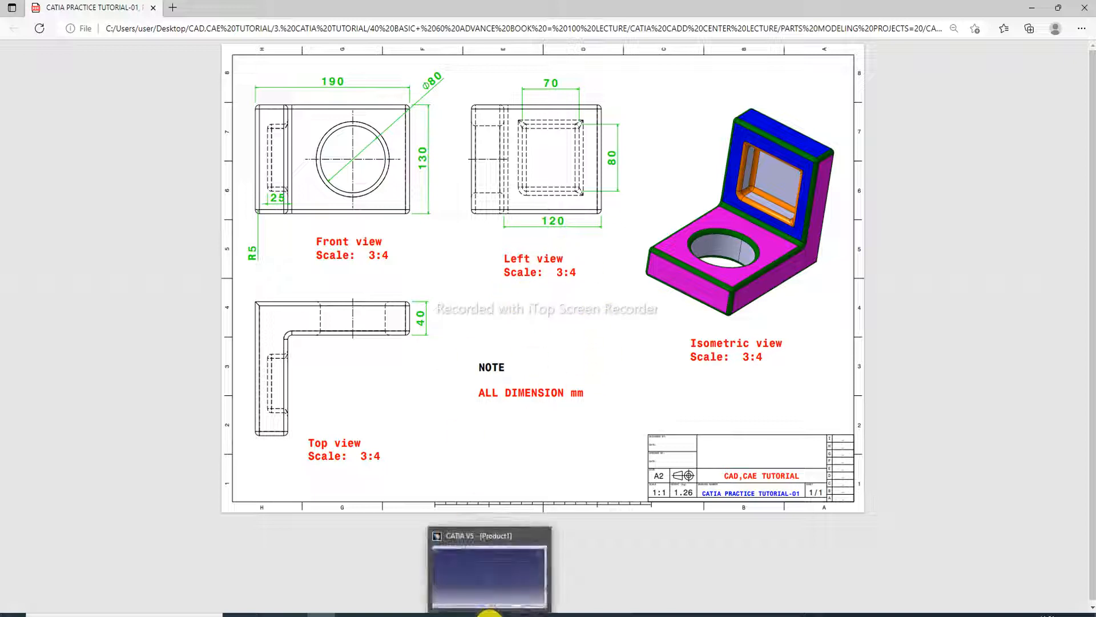
Switch to CATIA V5, expand Part1 down to its planes and open a new sketch on the xy plane.
left_click(491, 611)
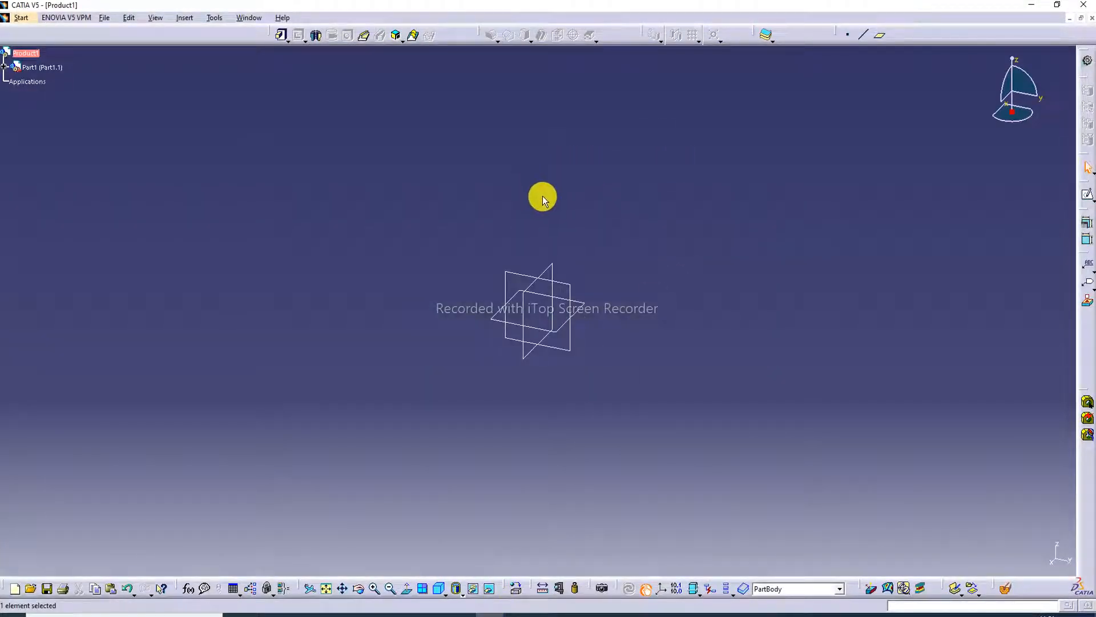
left_click(5, 68)
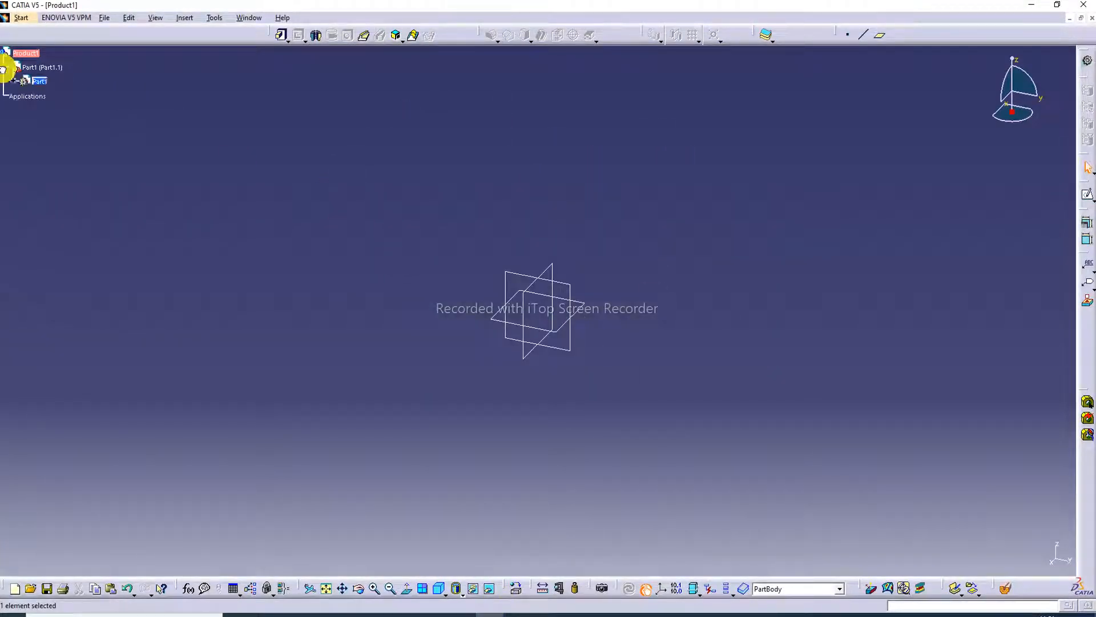
left_click(14, 82)
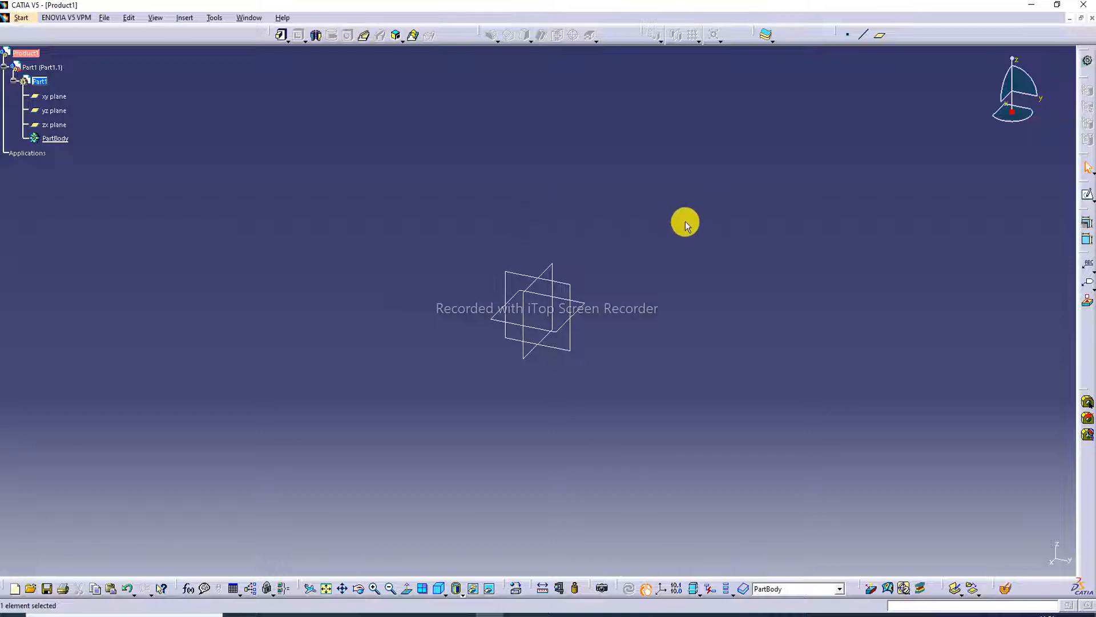
left_click(325, 615)
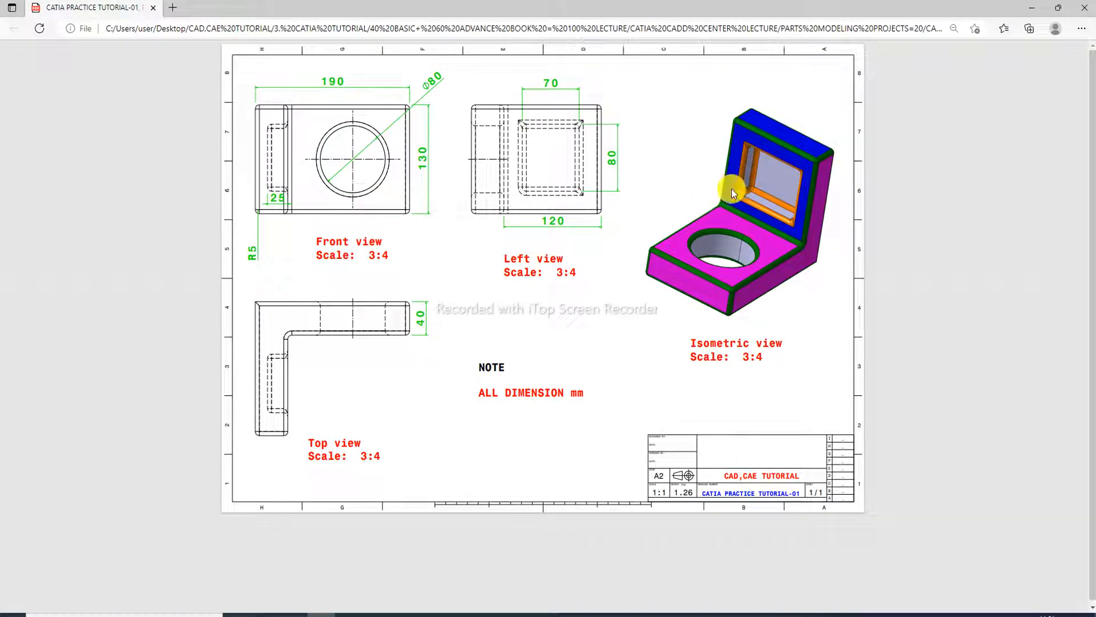
left_click(494, 613)
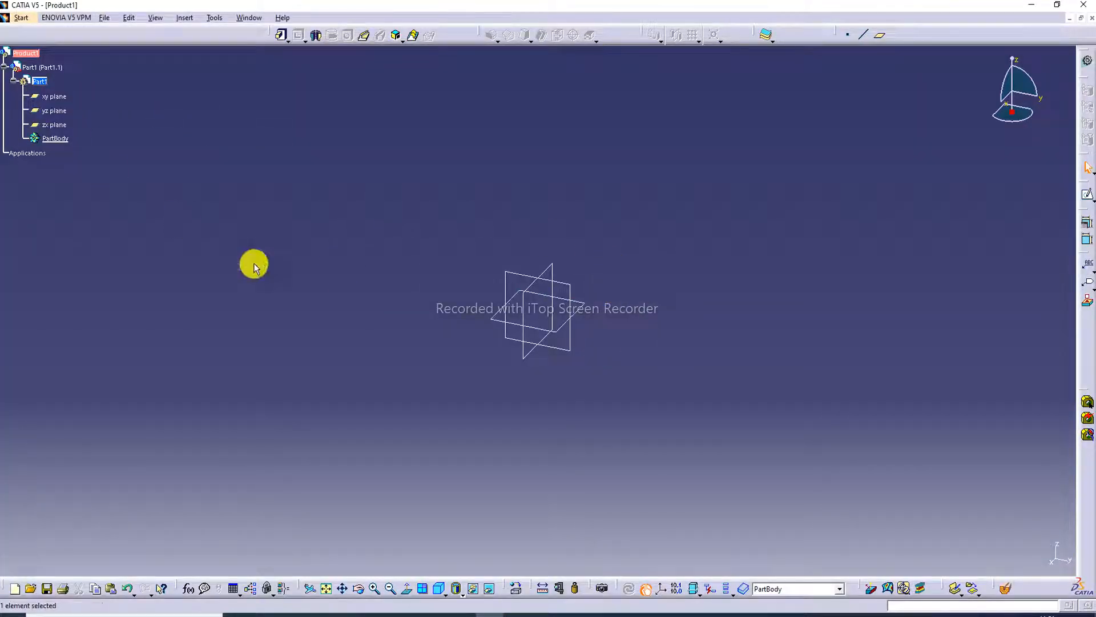
left_click(588, 310)
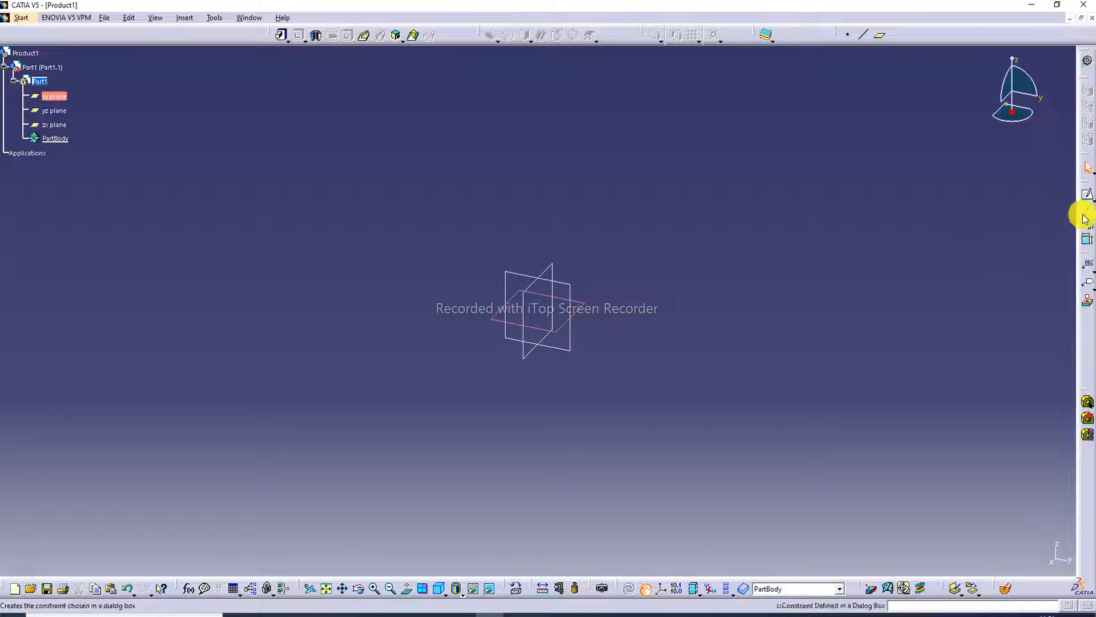
left_click(1084, 193)
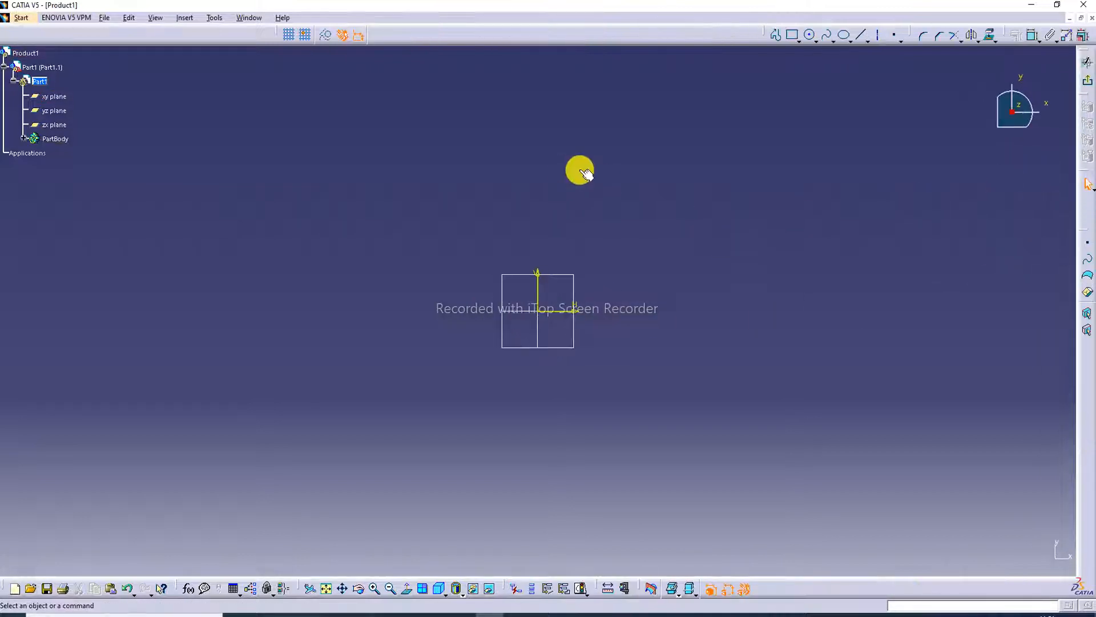
Consult the part drawing and sketch a rectangle about 158 mm wide and 78 mm high with one corner at the origin.
left_click(323, 614)
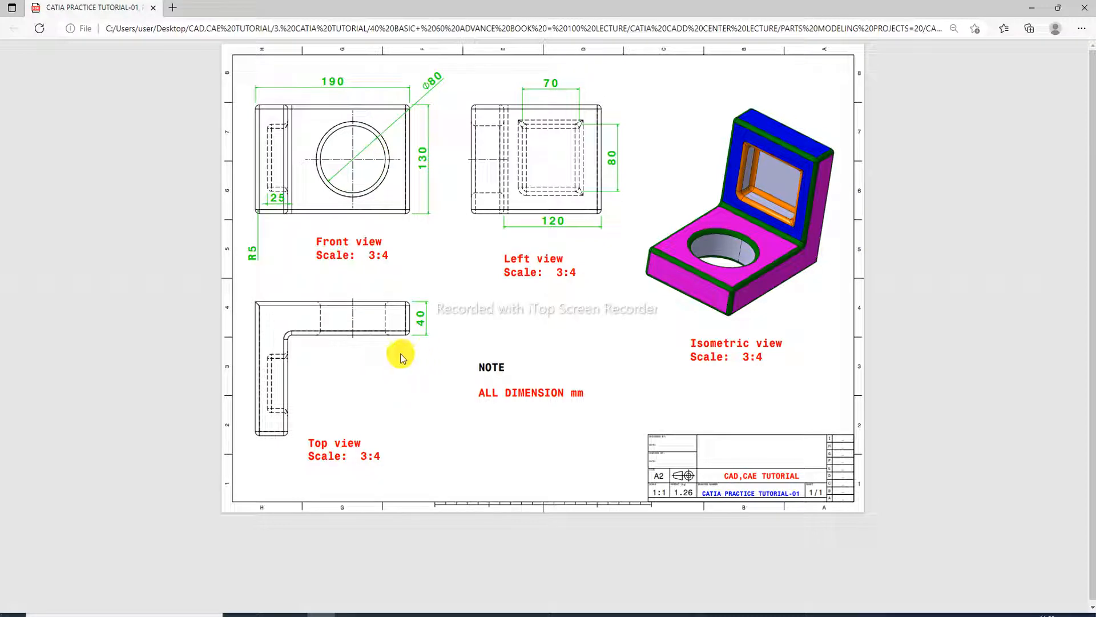
left_click(491, 614)
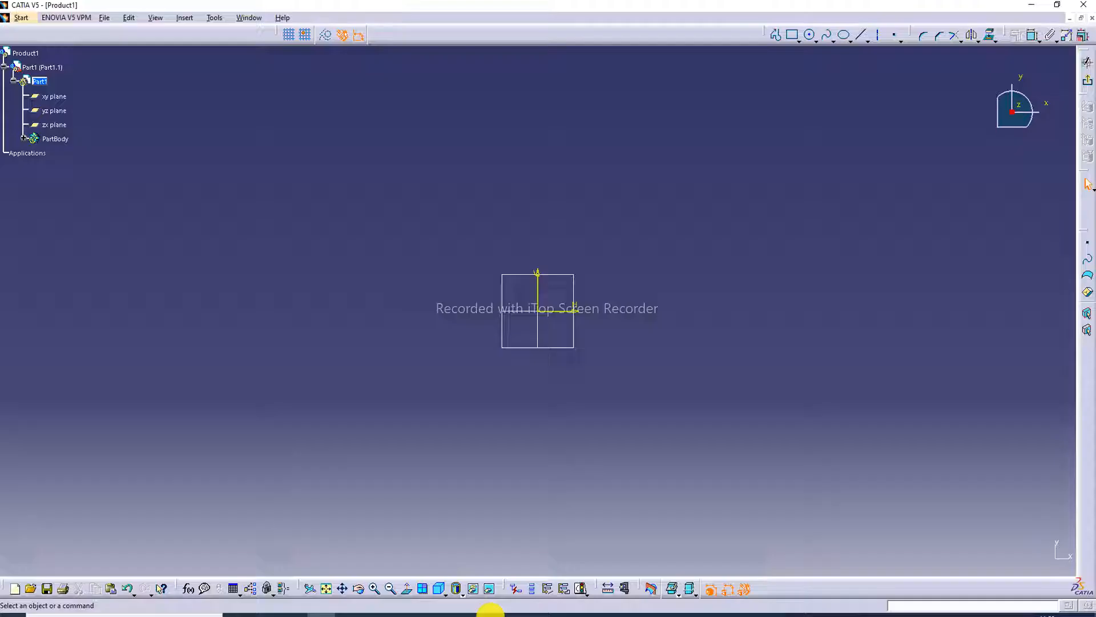
left_click(793, 36)
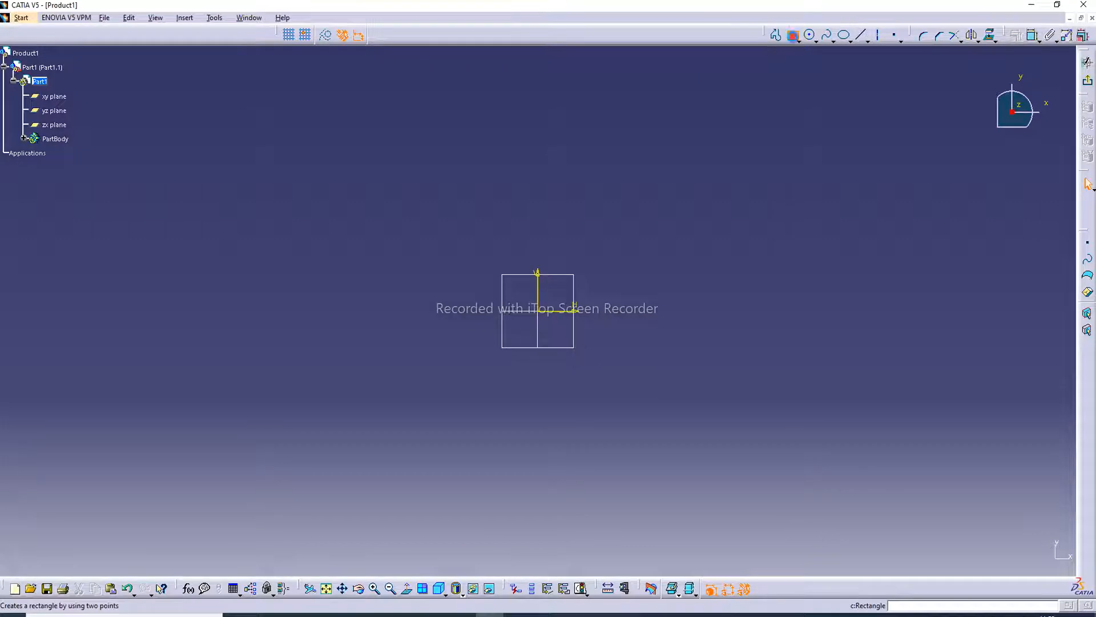
left_click(538, 311)
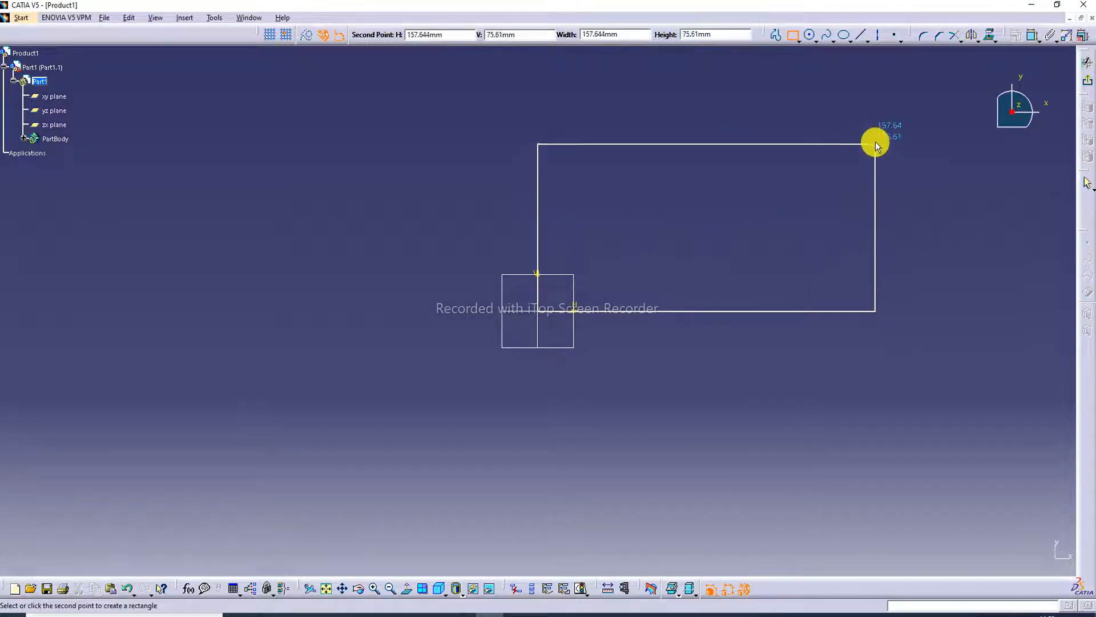
left_click(875, 139)
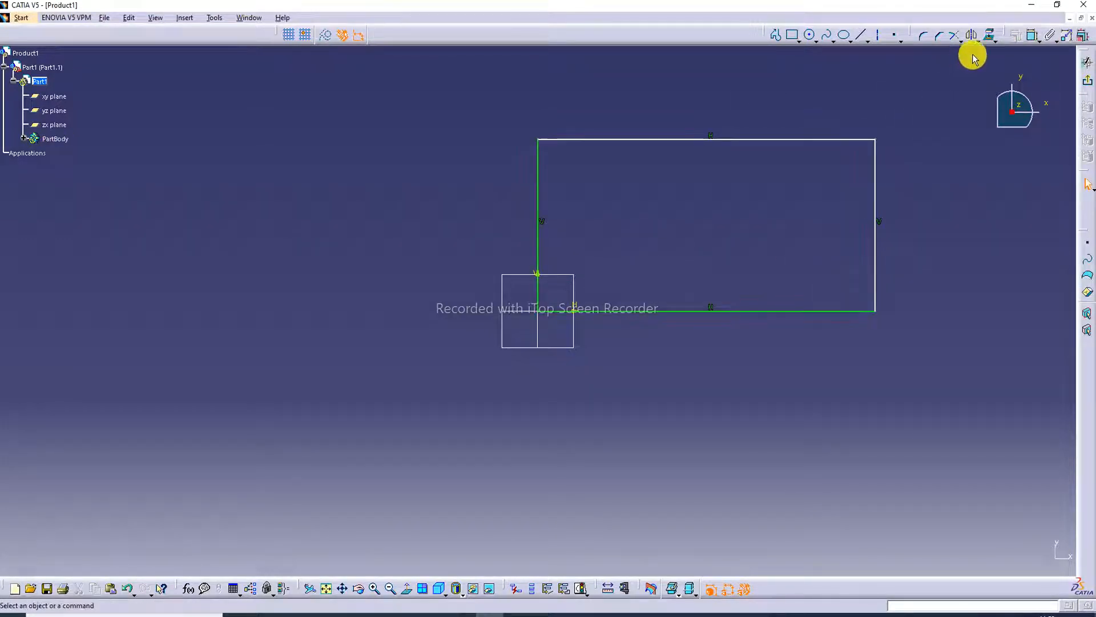
Dimension the rectangle's width on its upper edge and its height on the side opposite the origin.
left_click(1031, 35)
left_click(748, 139)
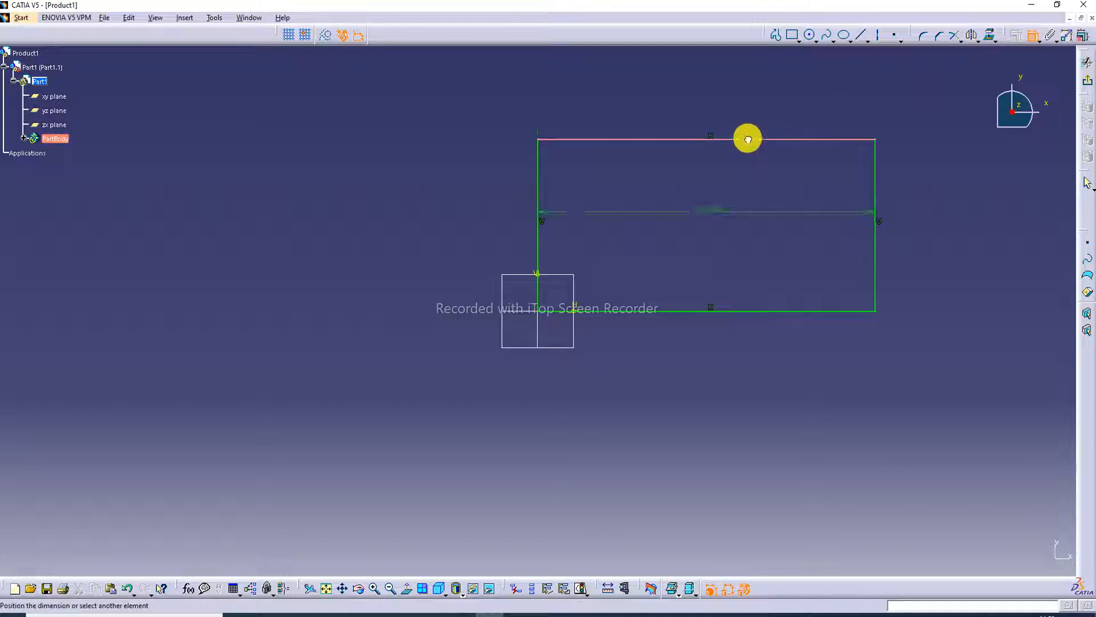
left_click(742, 114)
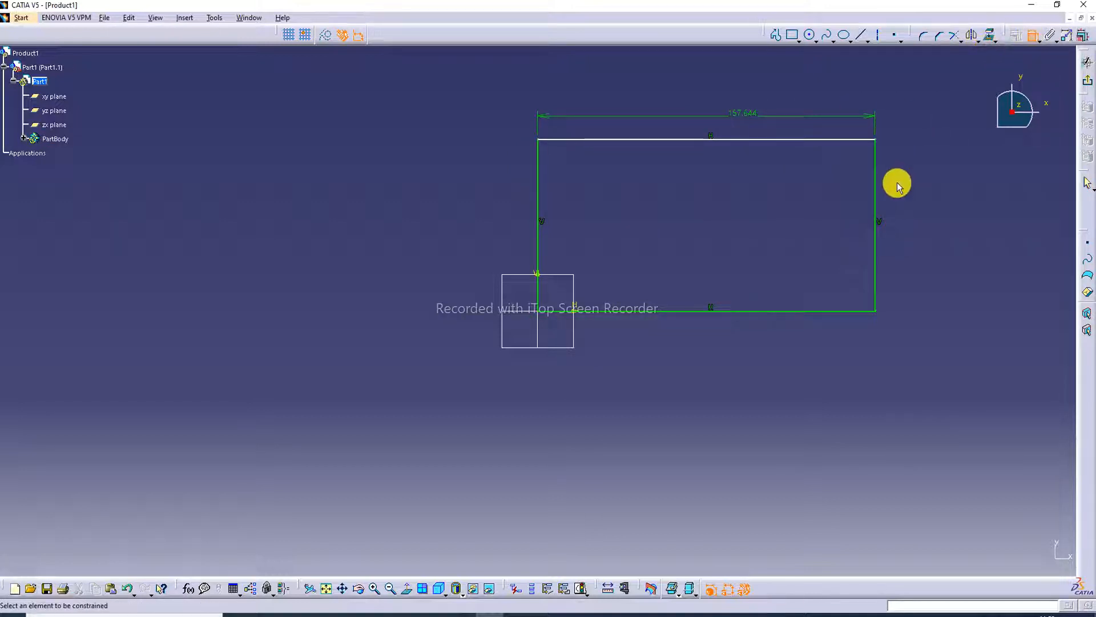
left_click(876, 204)
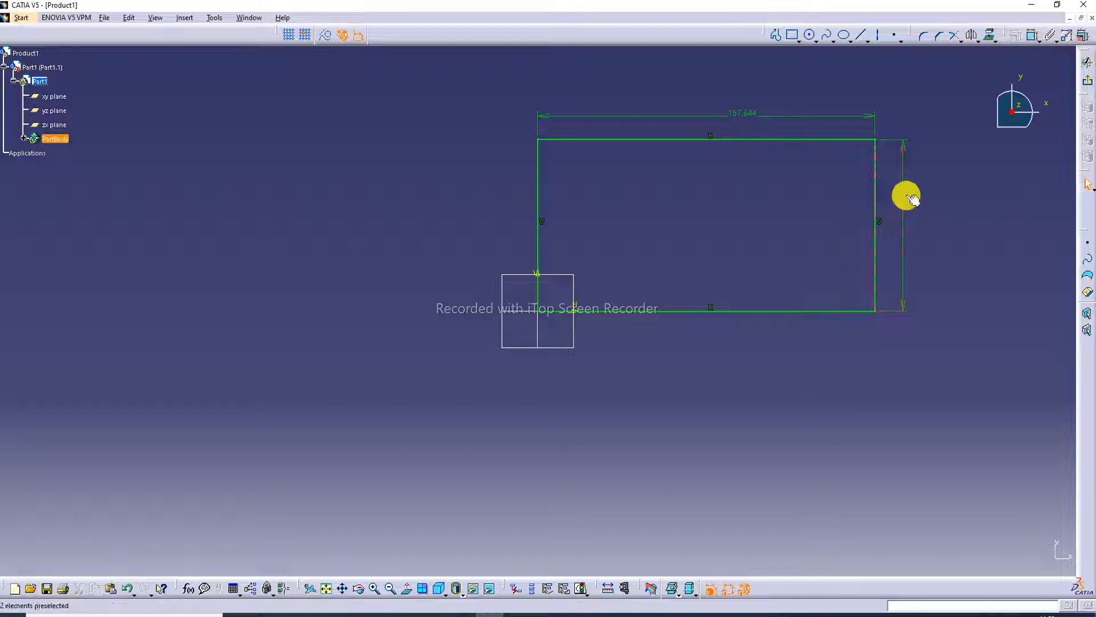
left_click(906, 197)
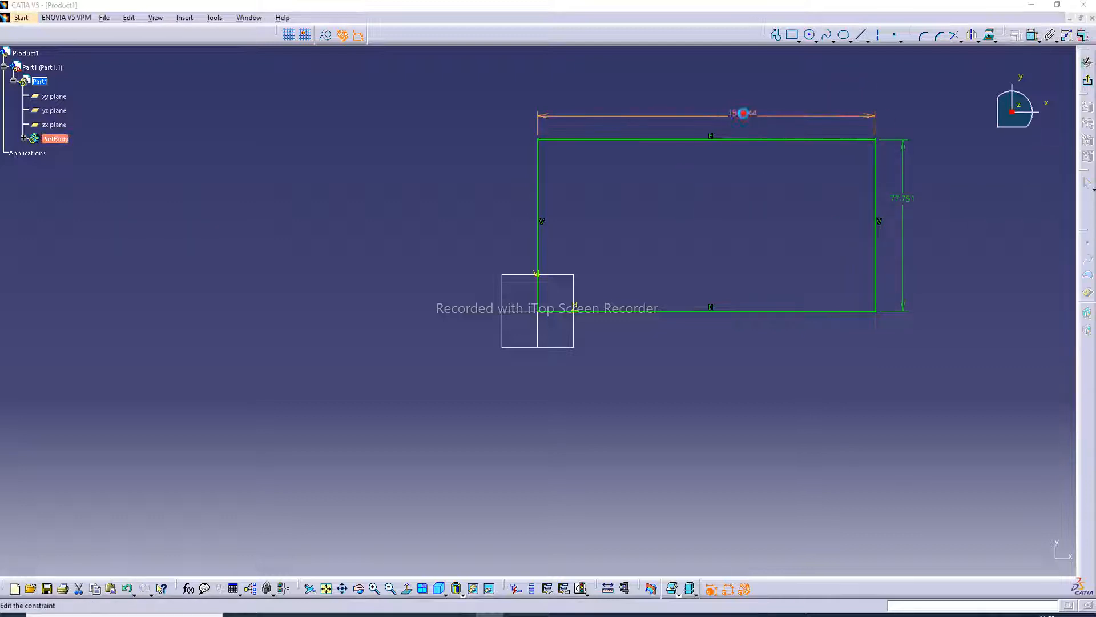
Set the rectangle's width to 190 mm and its height to 130 mm, checking the height against the part drawing.
double_click(743, 113)
type("190")
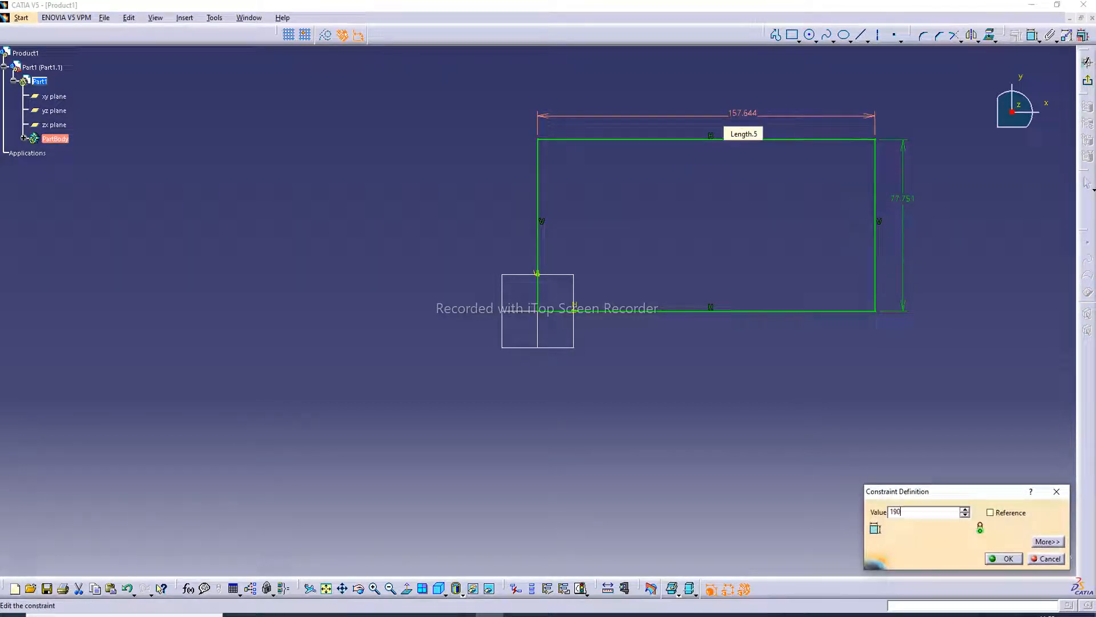
key("Return")
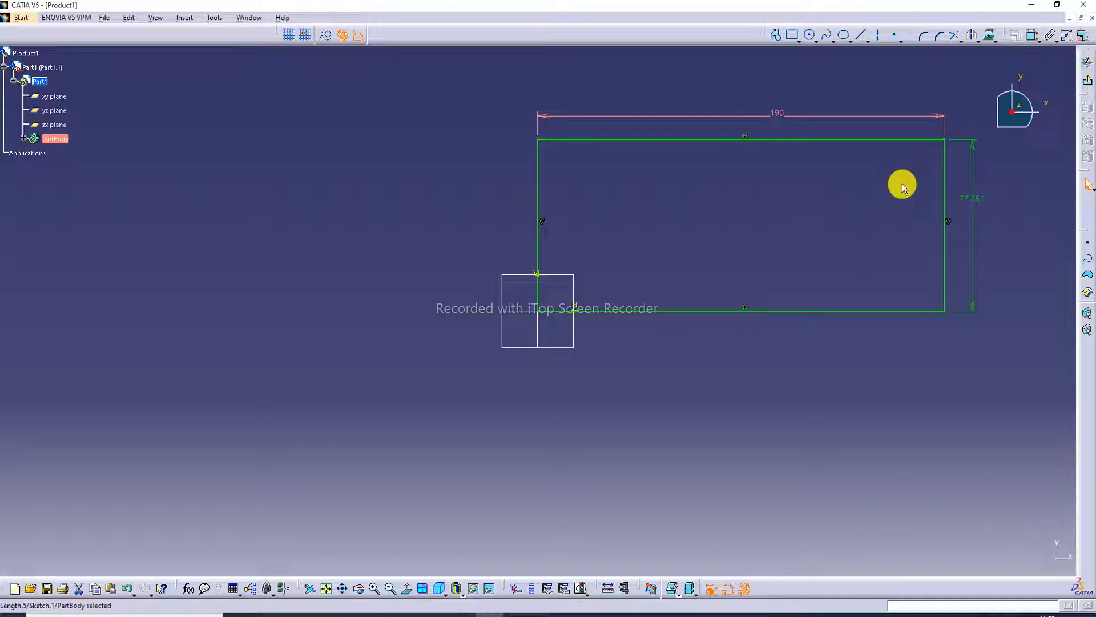
double_click(974, 206)
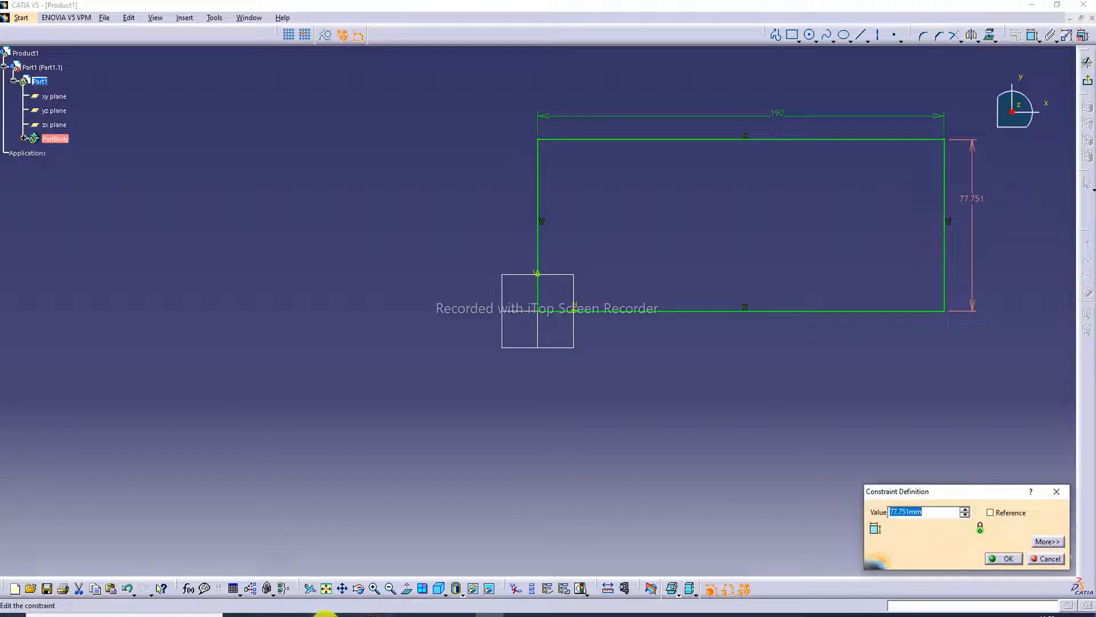
left_click(334, 615)
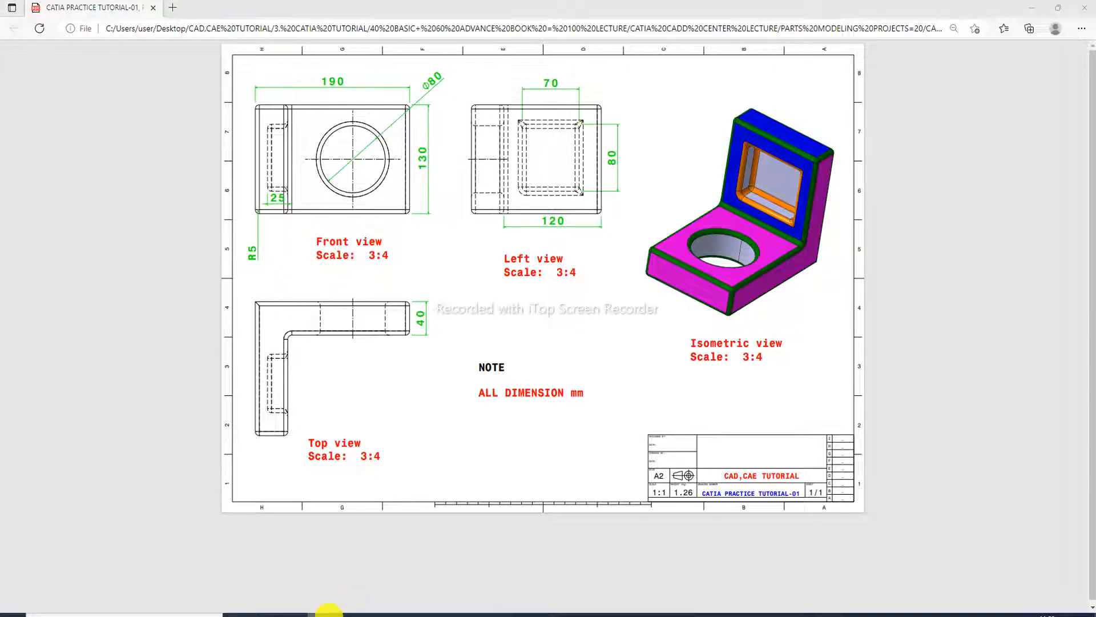
left_click(329, 612)
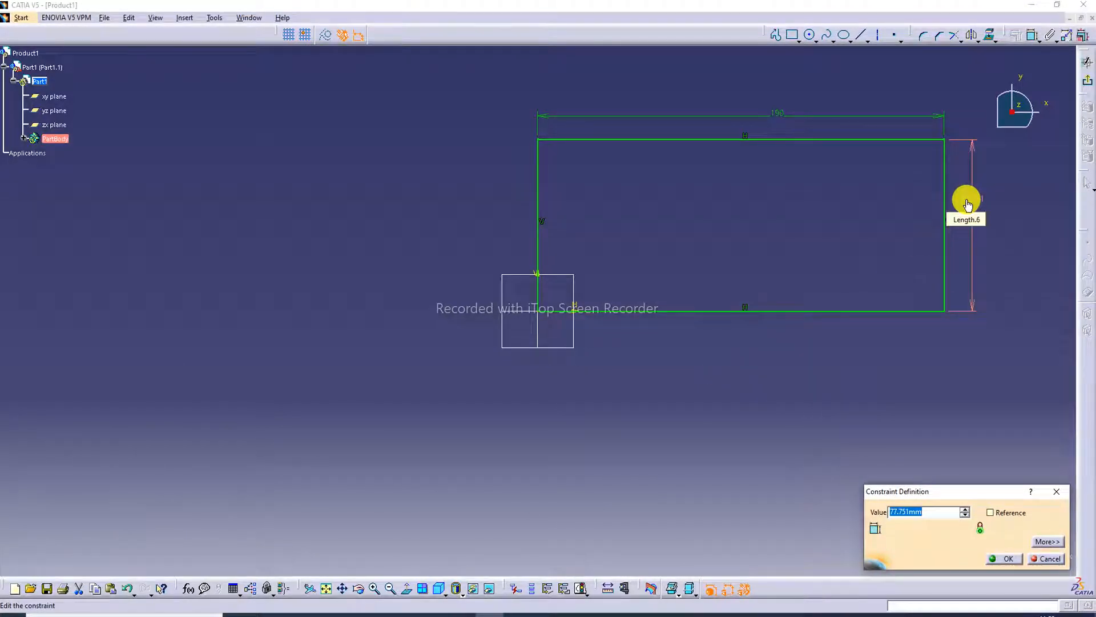
type("130")
key("Return")
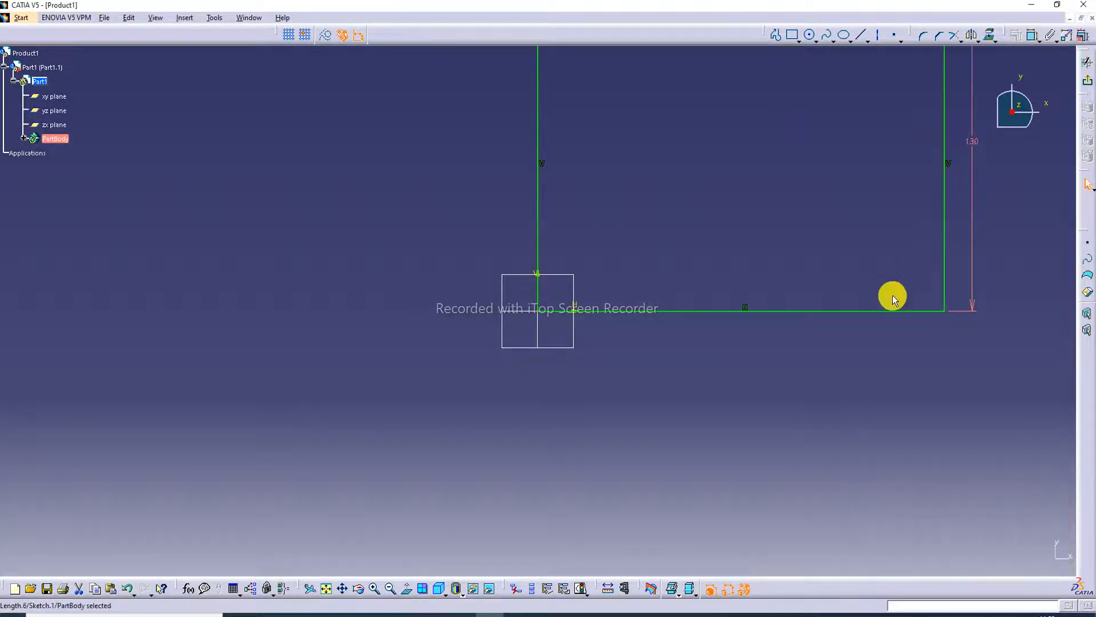
left_click(331, 588)
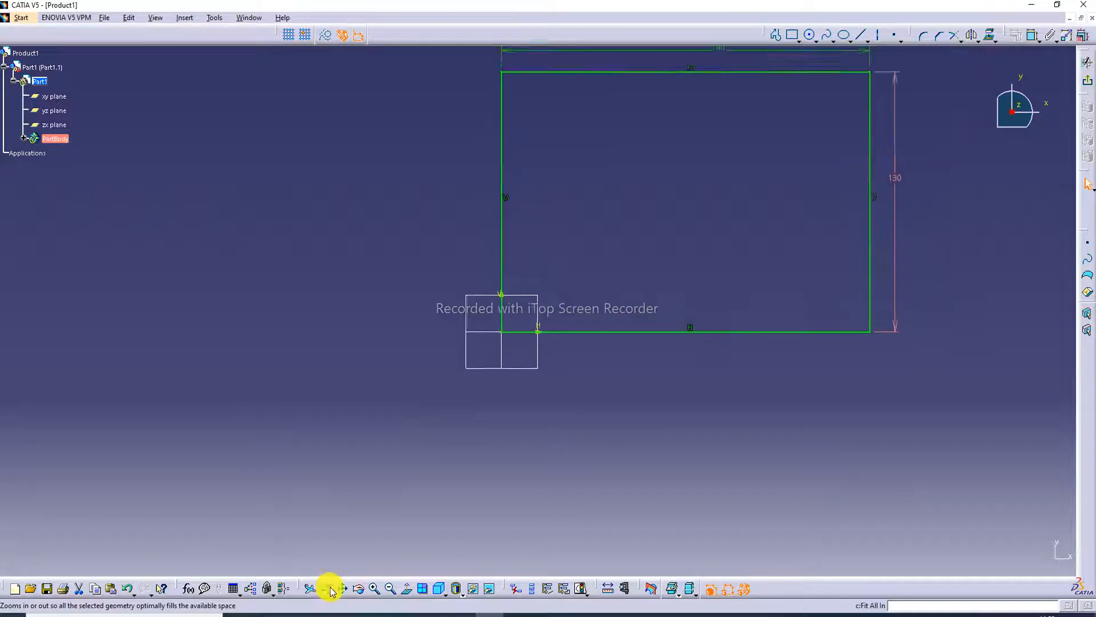
left_click(728, 234)
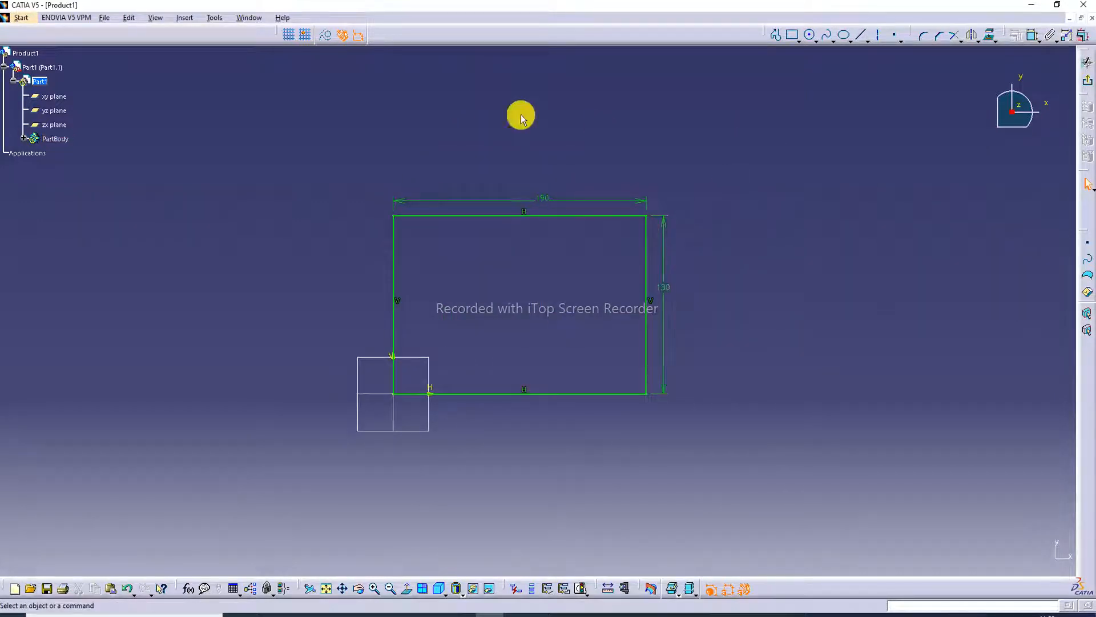
Exit the sketch and pad the rectangle to a length of 40 mm, as given in the part drawing.
left_click(1088, 84)
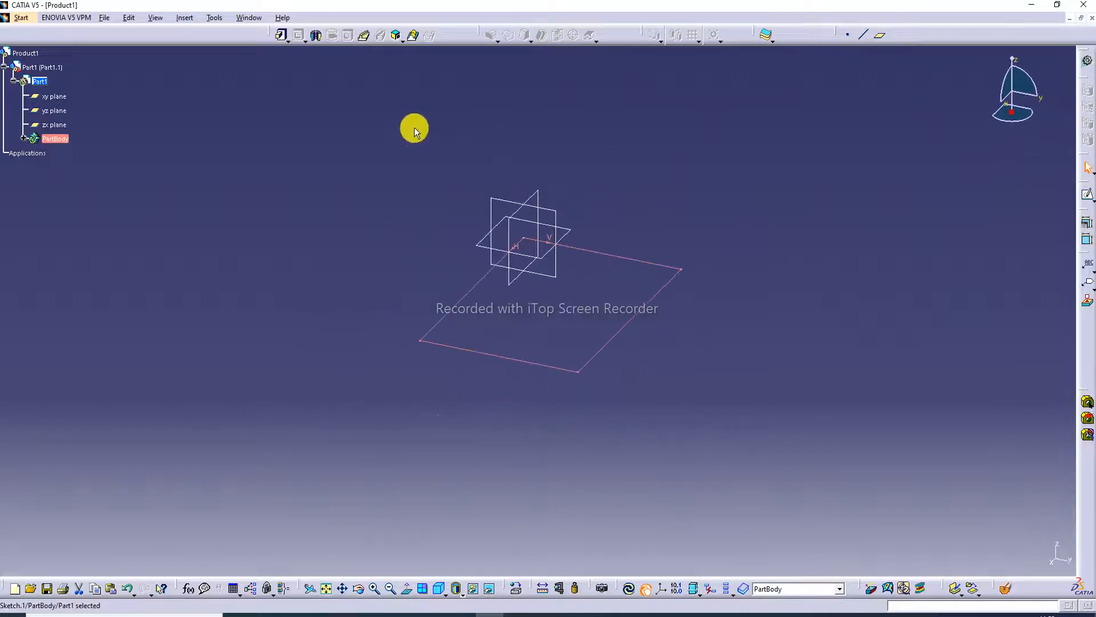
left_click(282, 38)
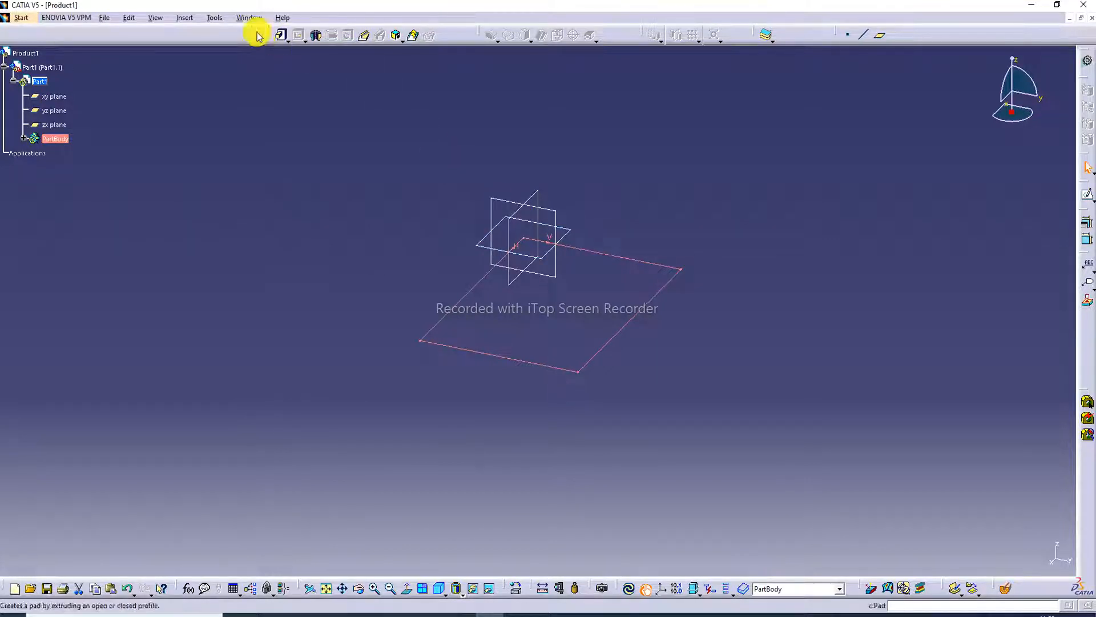
left_click(281, 34)
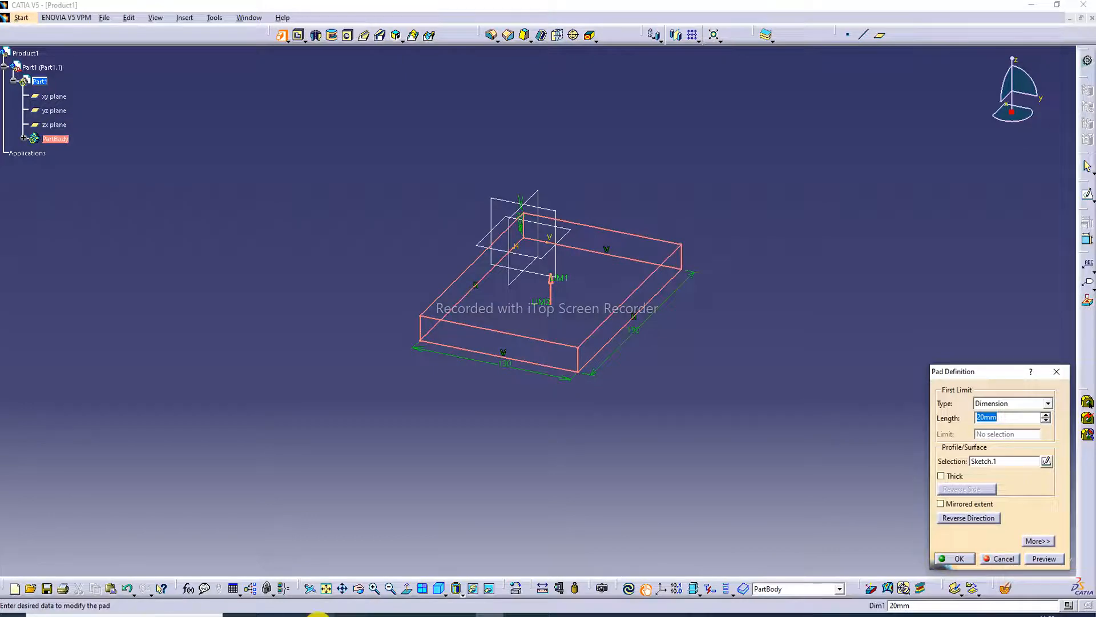
left_click(319, 615)
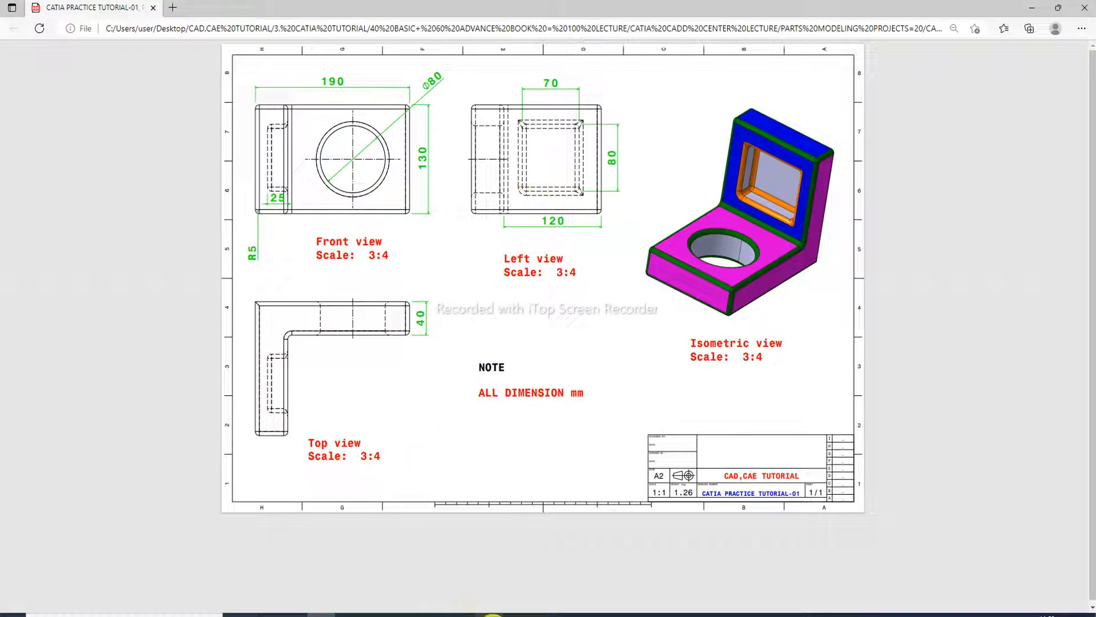
left_click(488, 614)
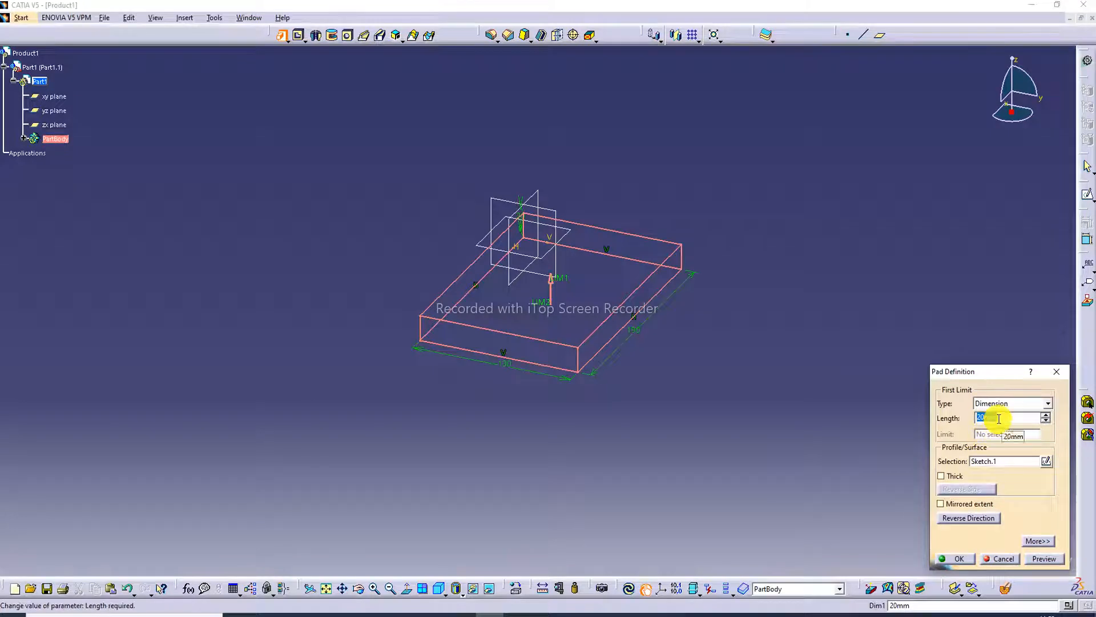
type("40")
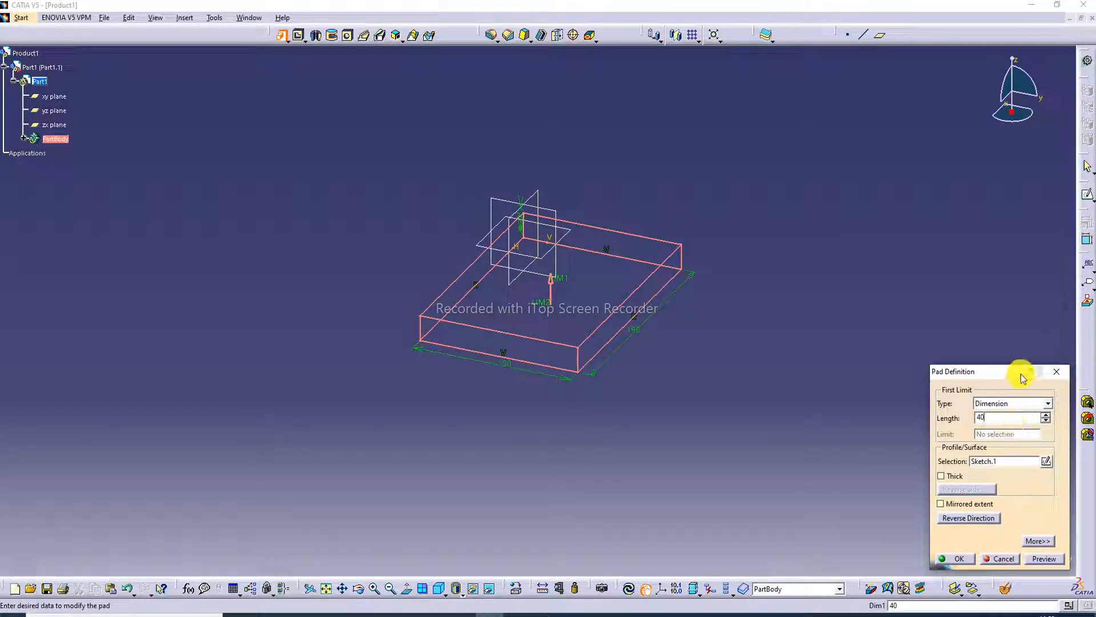
left_click(1043, 560)
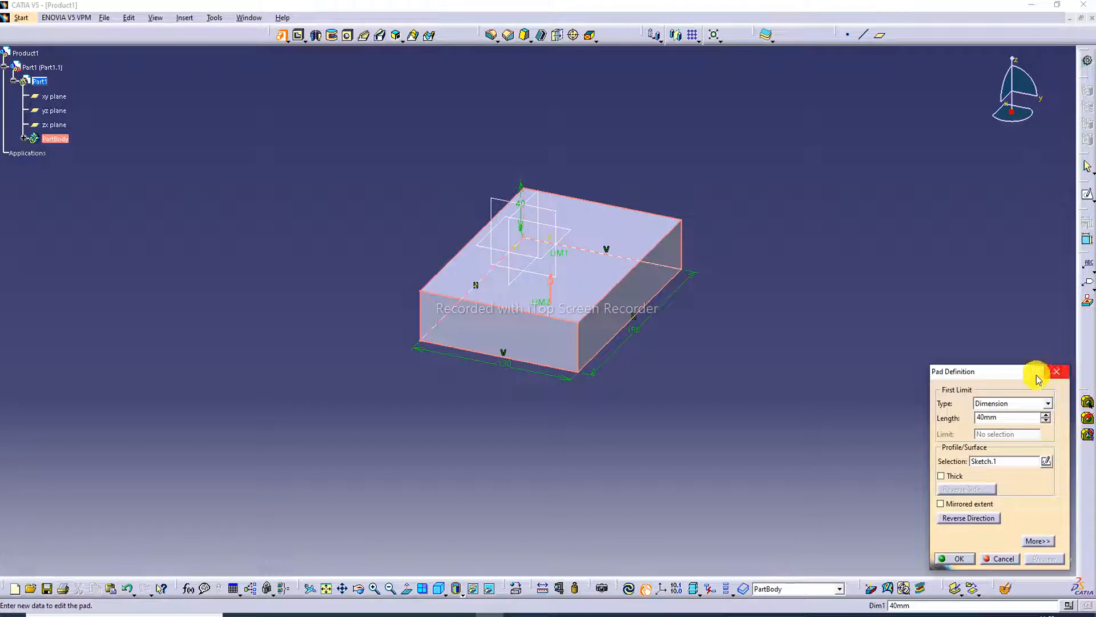
left_click(960, 558)
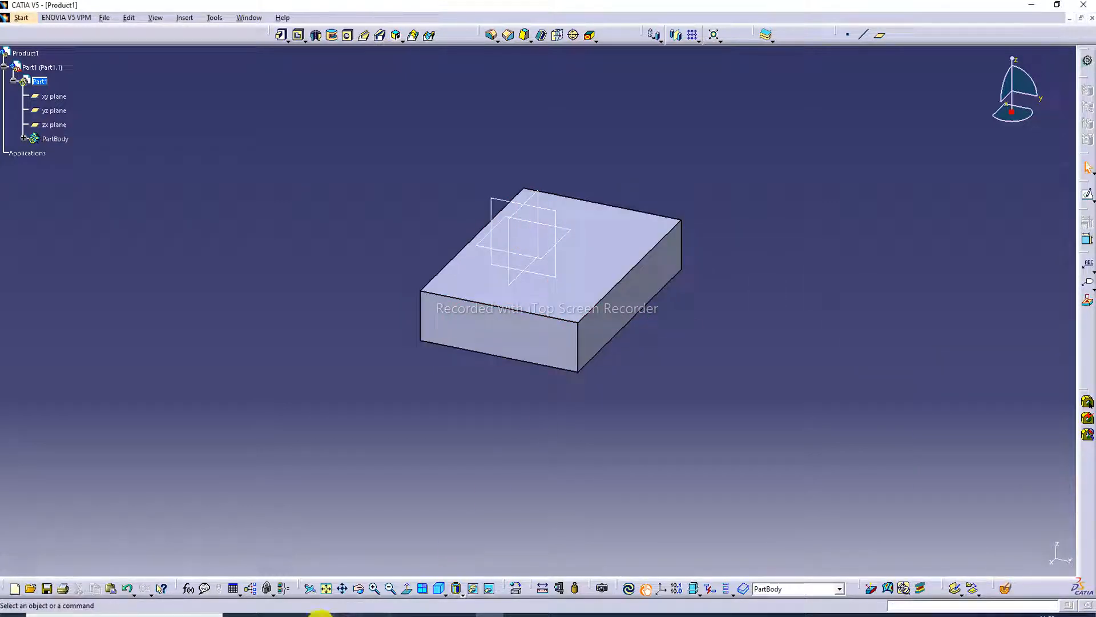
left_click(321, 614)
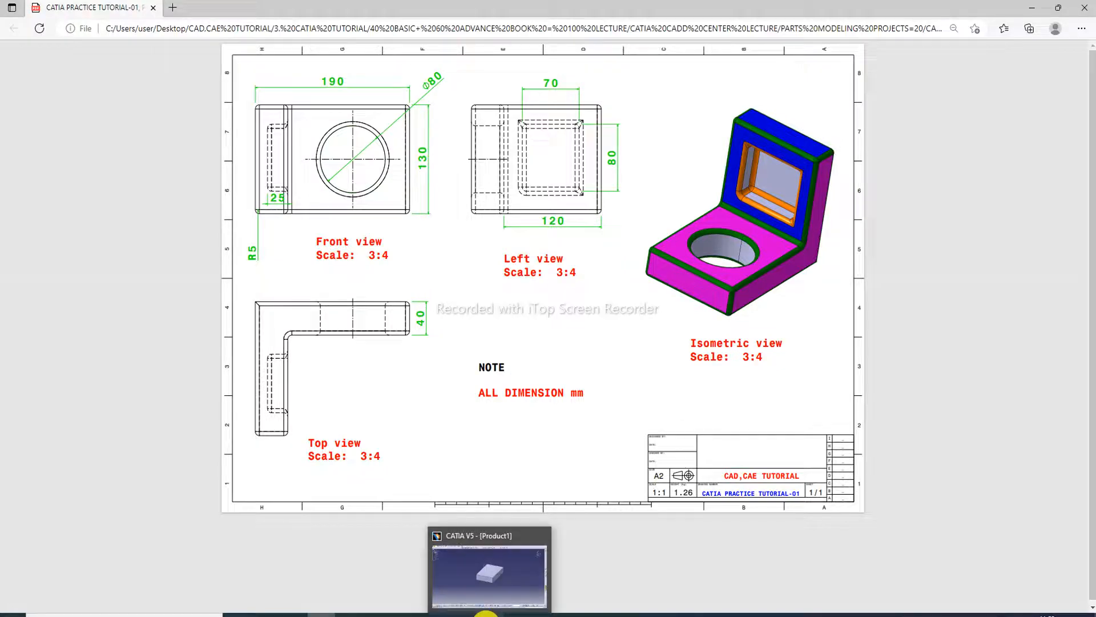
left_click(486, 614)
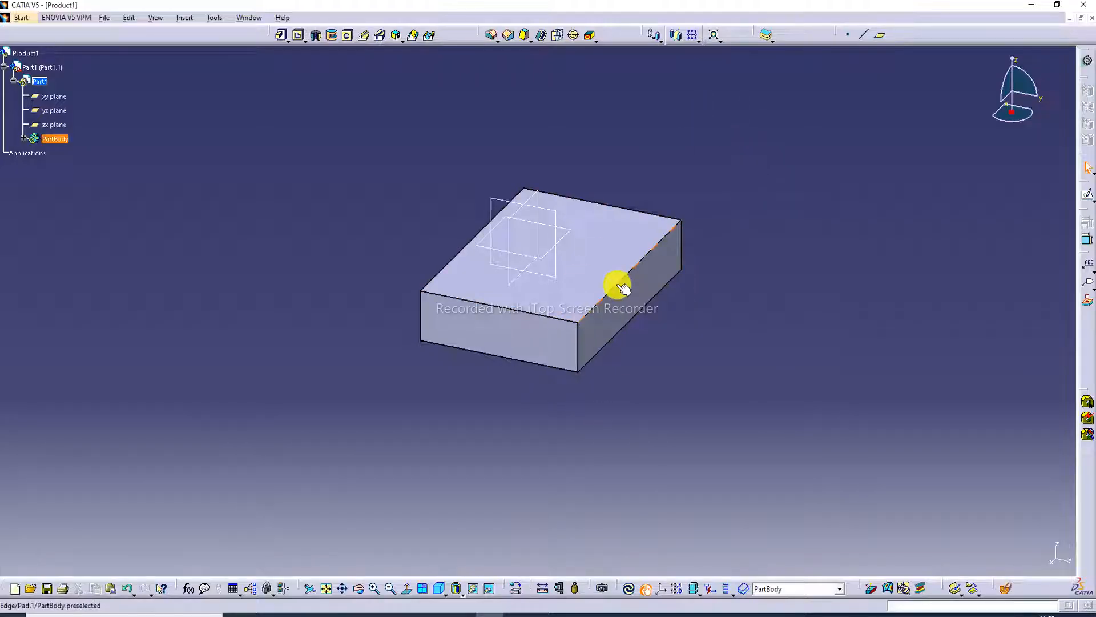
middle_click_drag(617, 286, 656, 298)
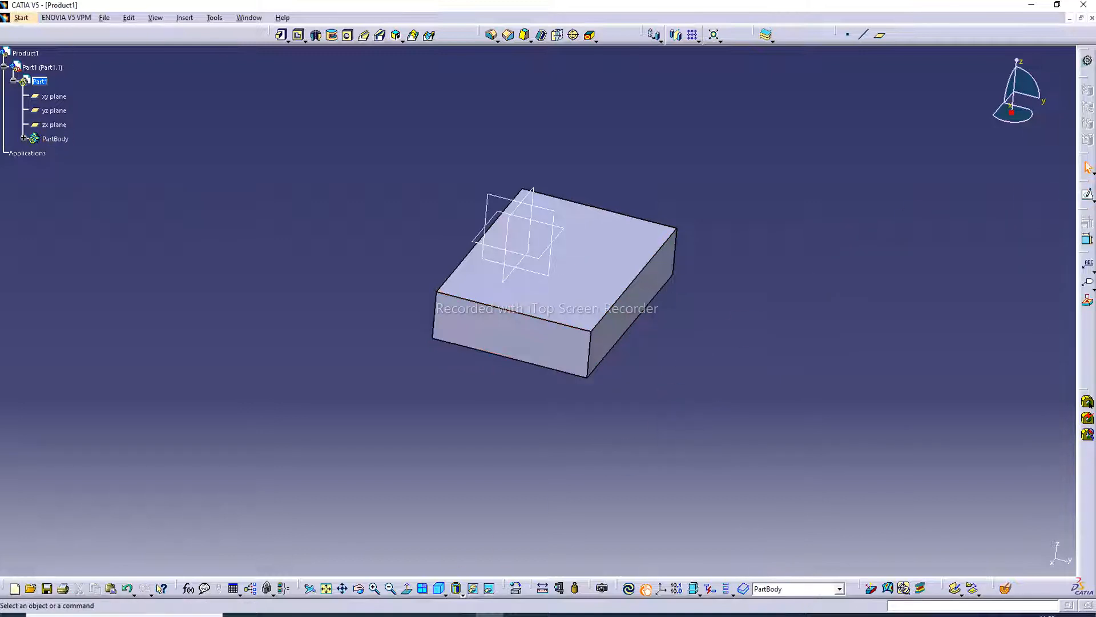
Consult the part drawing and sketch a rectangle about 81 mm high above the block on its 130 mm wide end face opposite the origin.
left_click(320, 616)
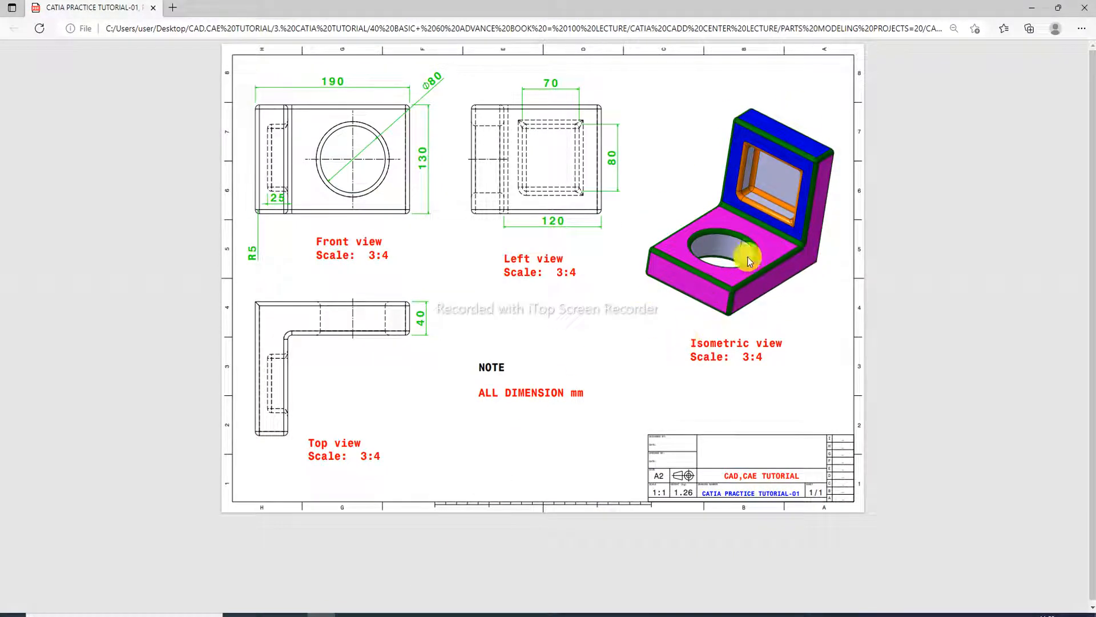
left_click(487, 615)
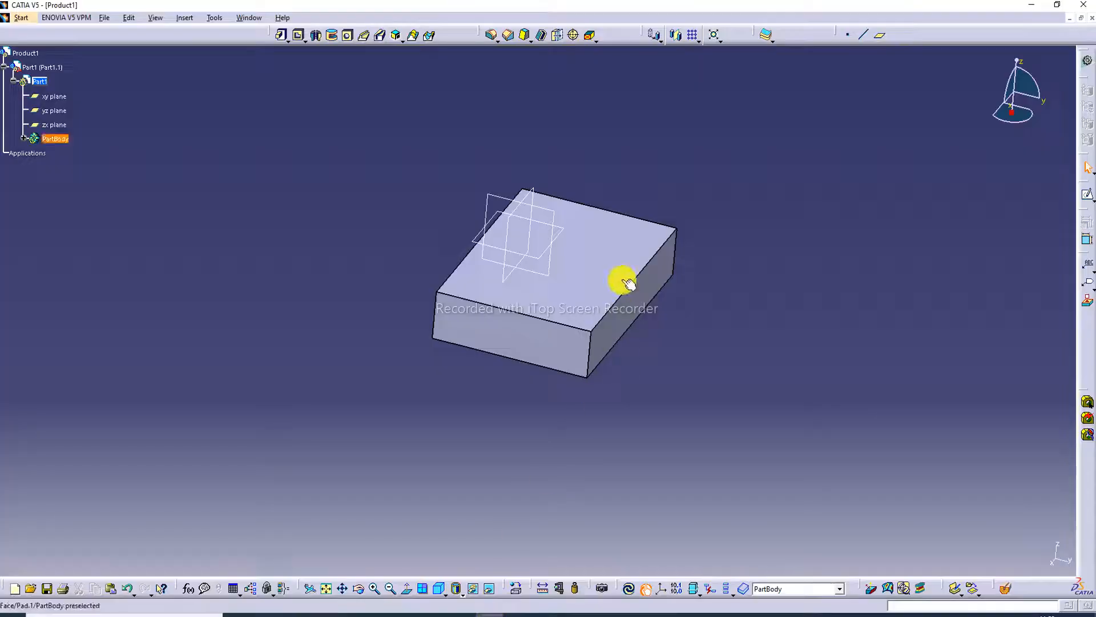
left_click(548, 343)
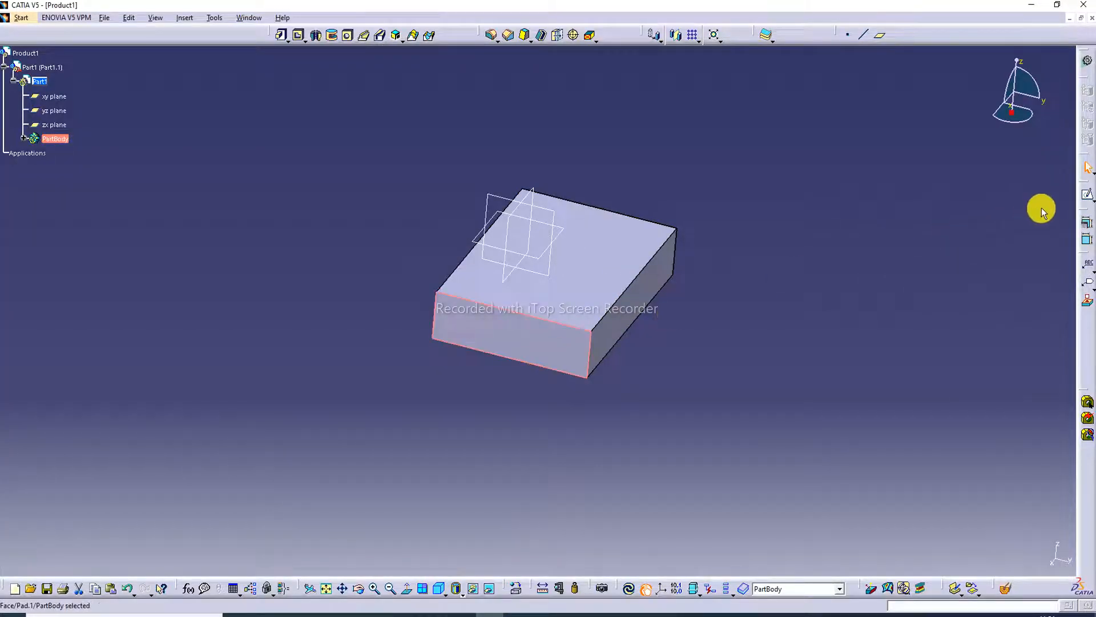
left_click(1087, 194)
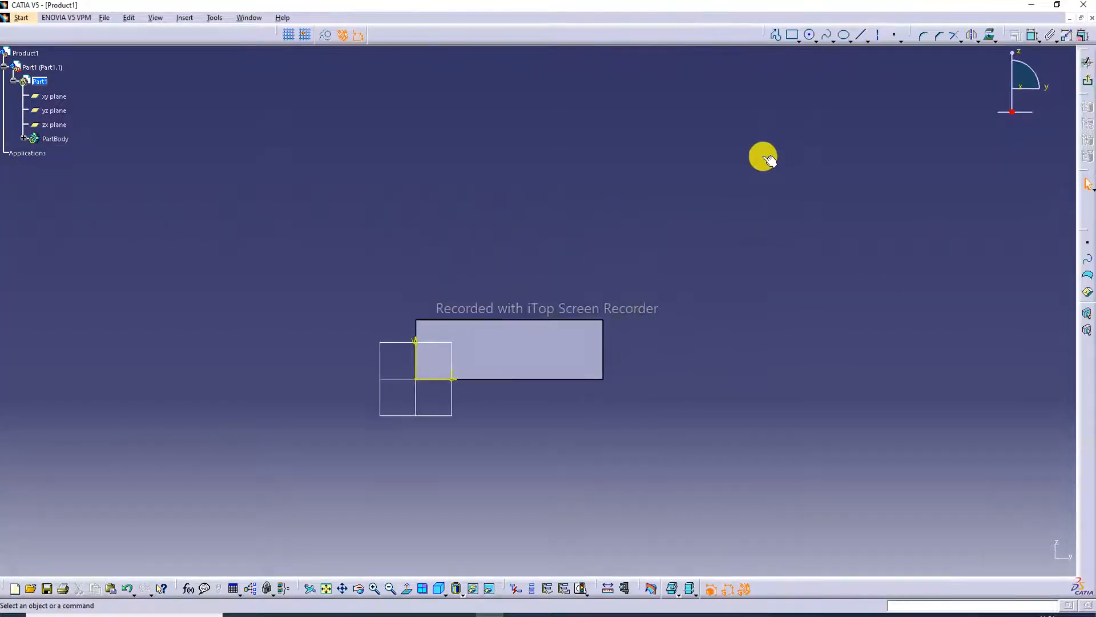
left_click(793, 36)
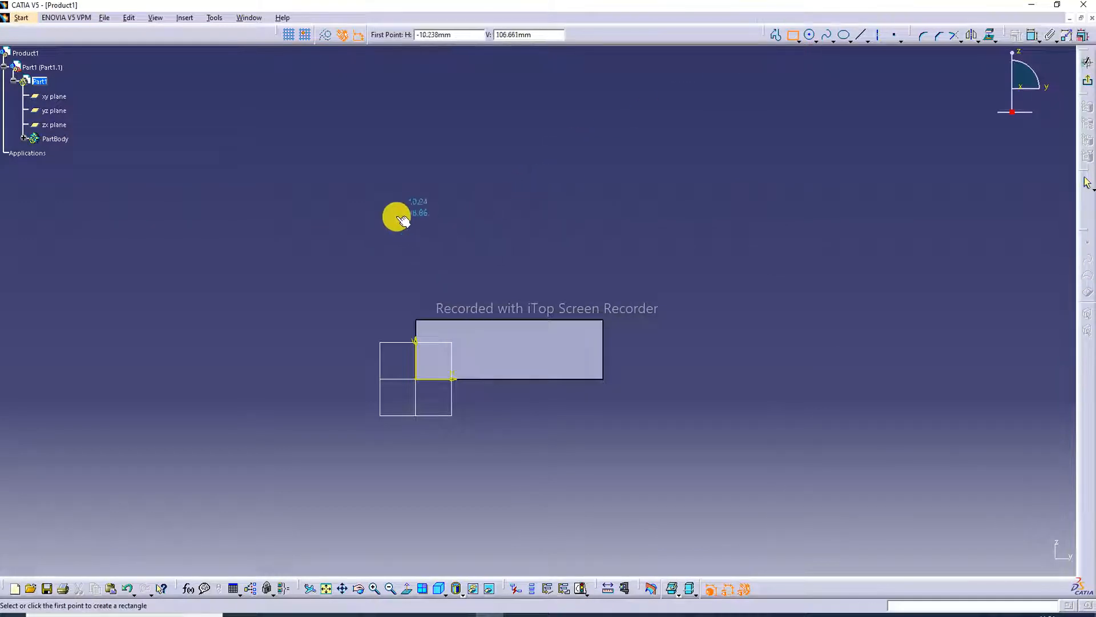
left_click(413, 277)
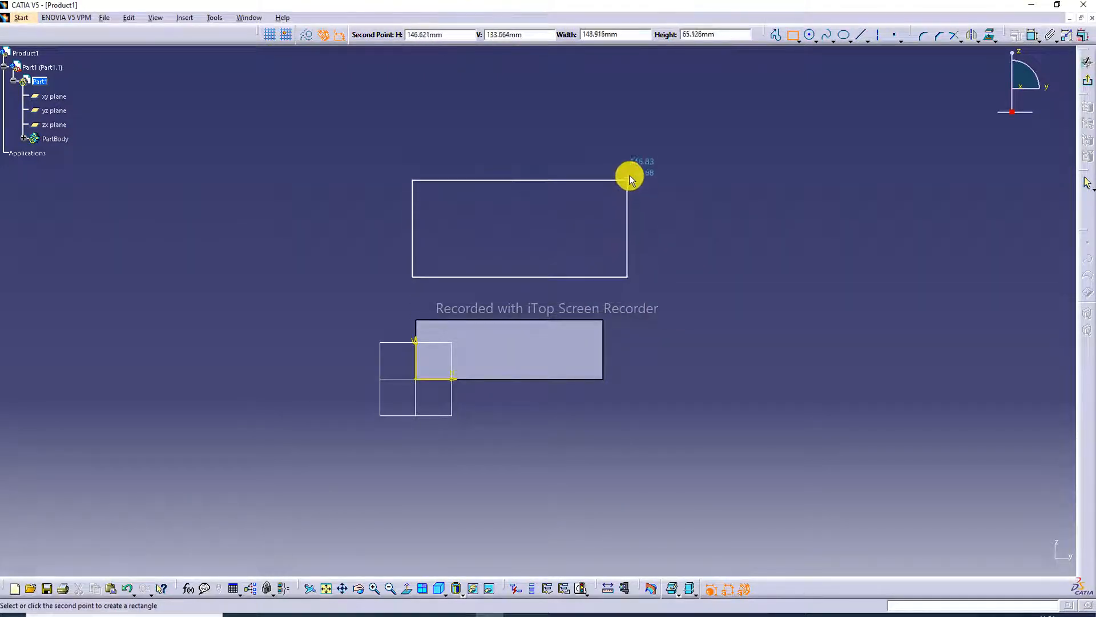
left_click(635, 155)
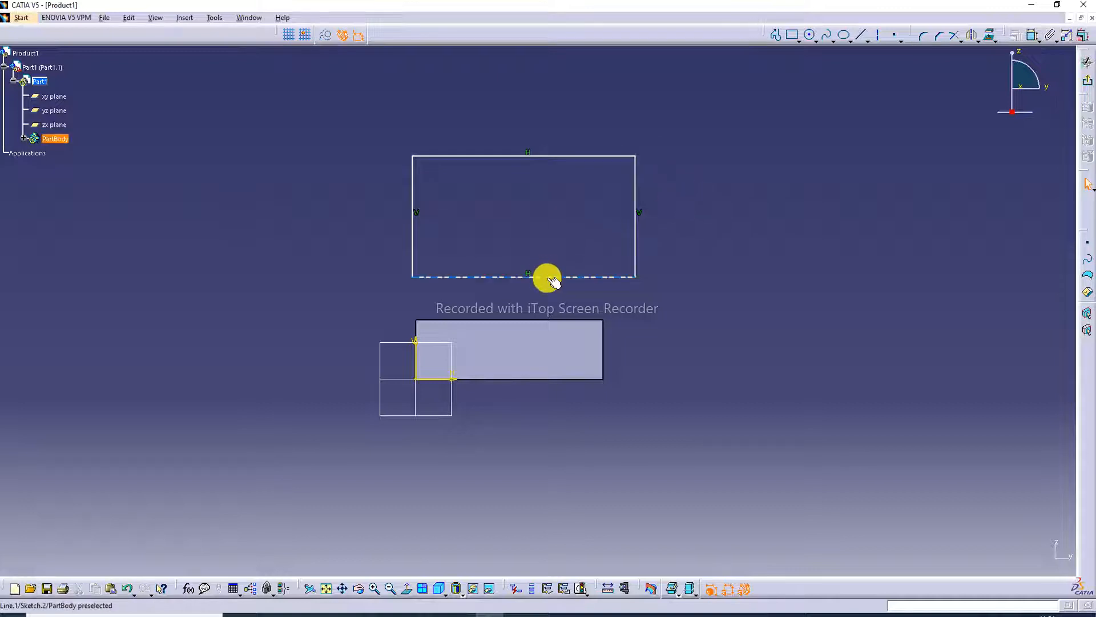
Make the rectangle's lower edge coincident with the upper edge of the block's end face.
left_click(538, 320, "ctrl")
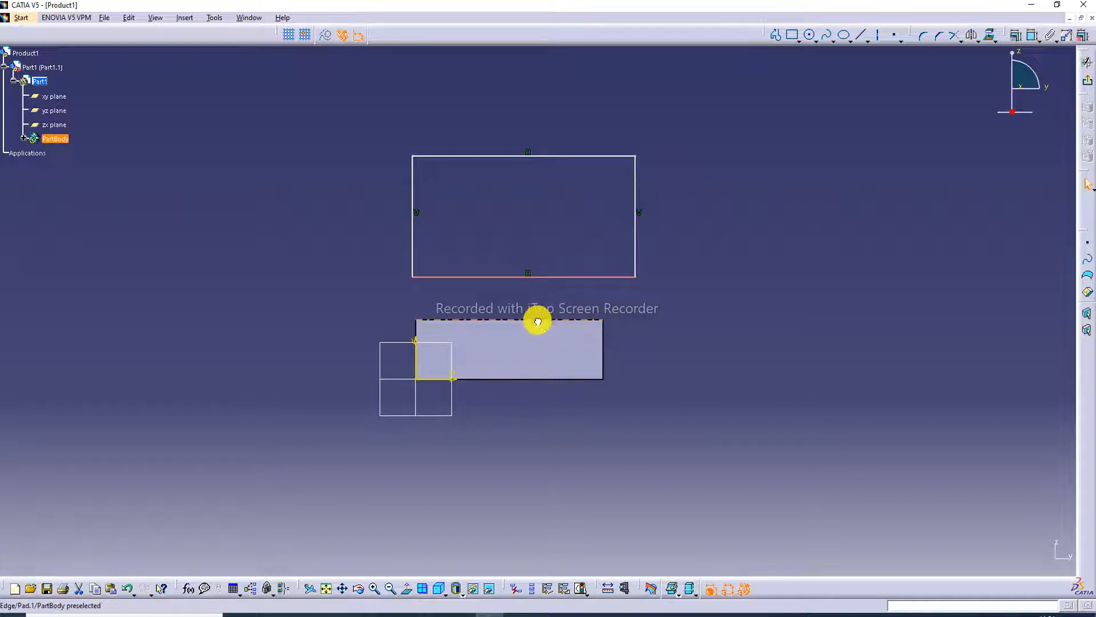
left_click(1016, 35)
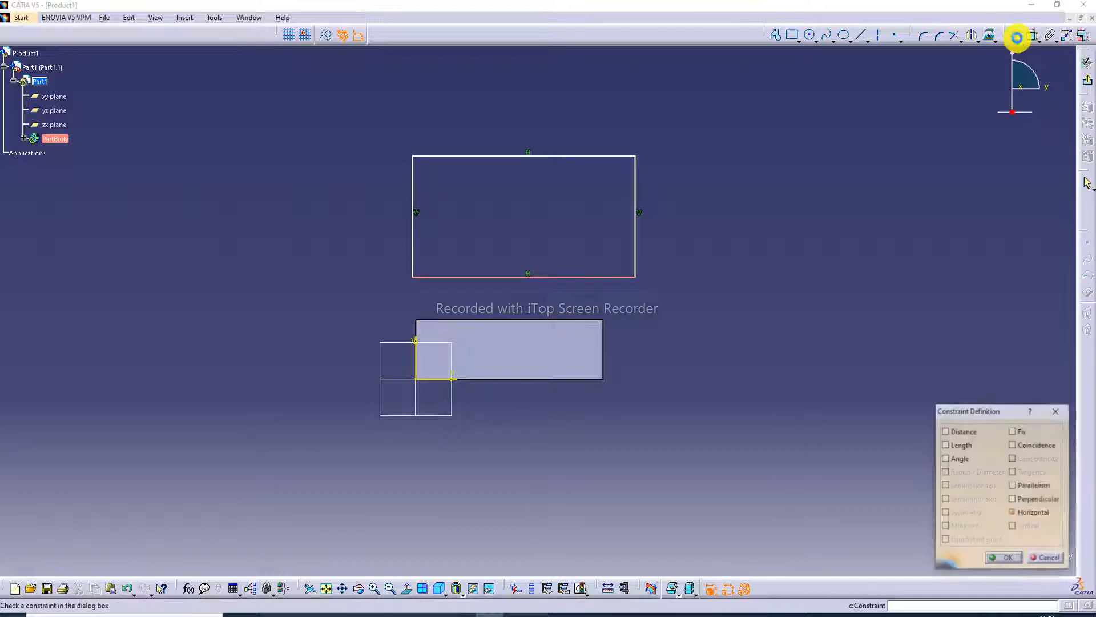
left_click(1038, 446)
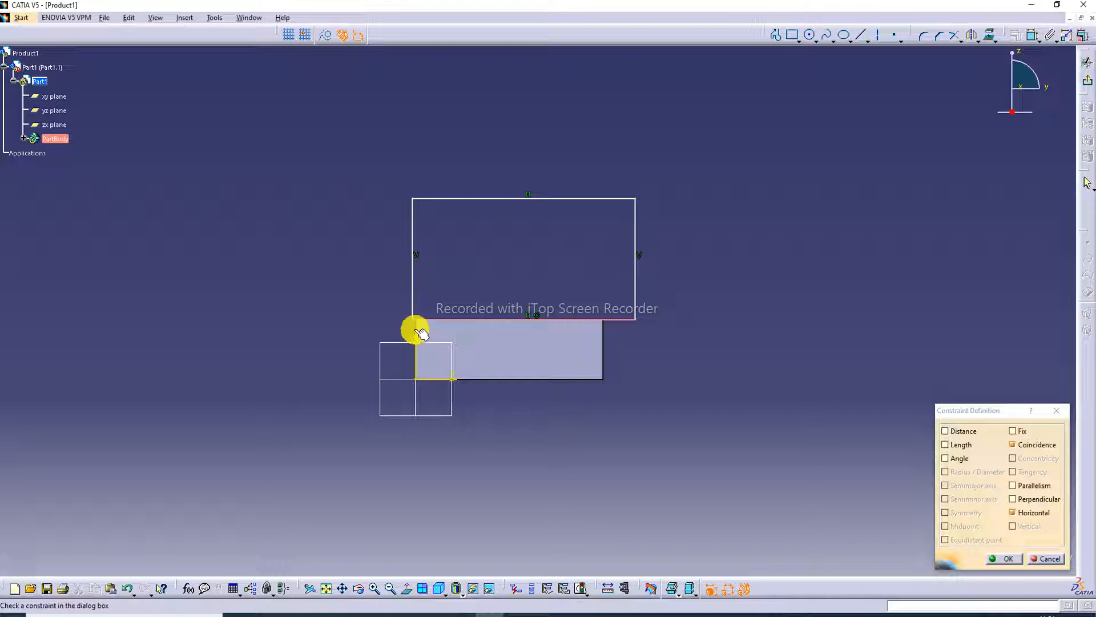
left_click(1006, 558)
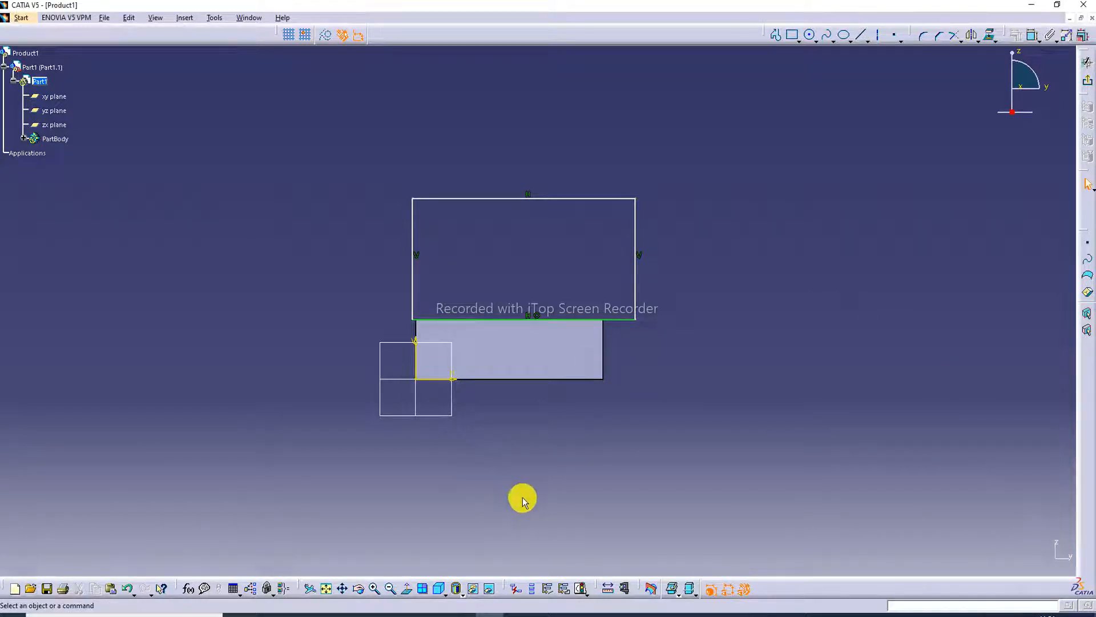
Make the rectangle's left side coincident with the left edge of the block's end face.
left_click(327, 587)
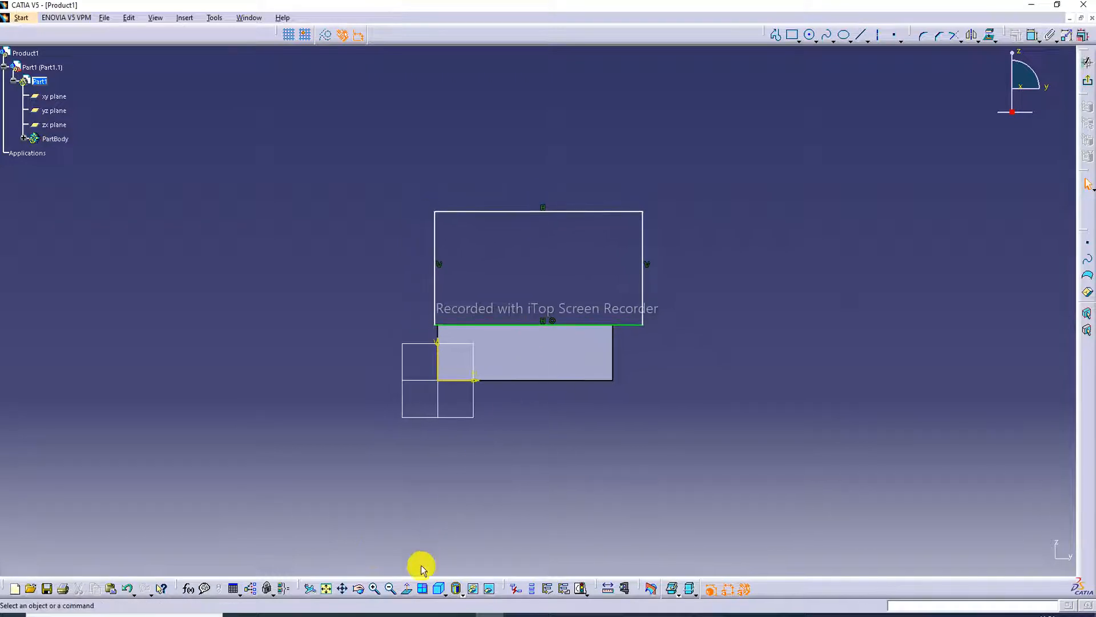
left_click(374, 590)
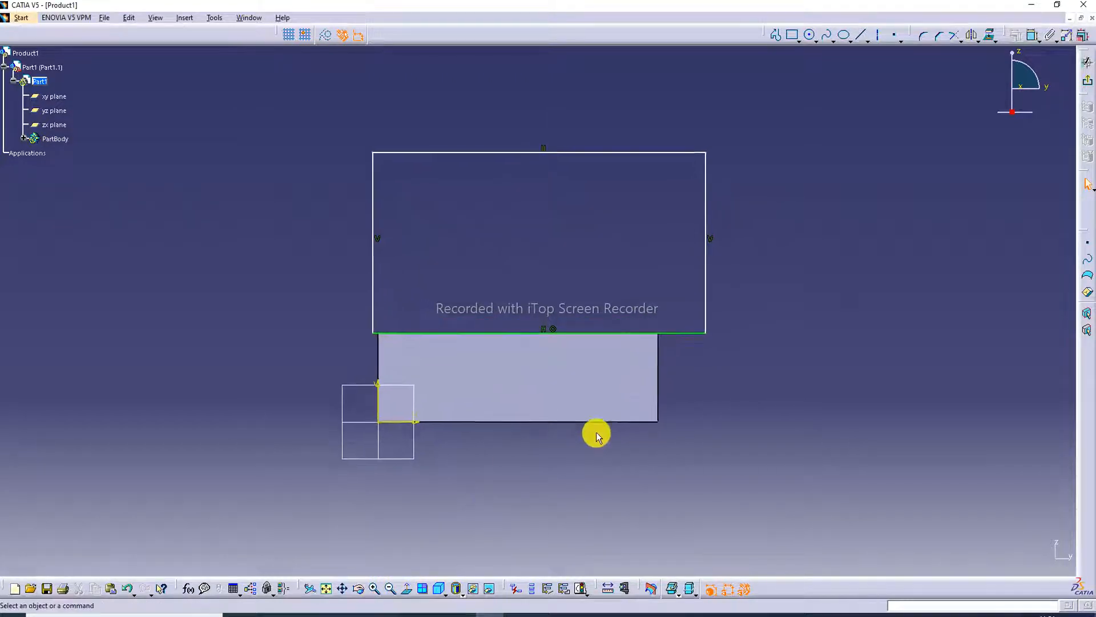
left_click(357, 247)
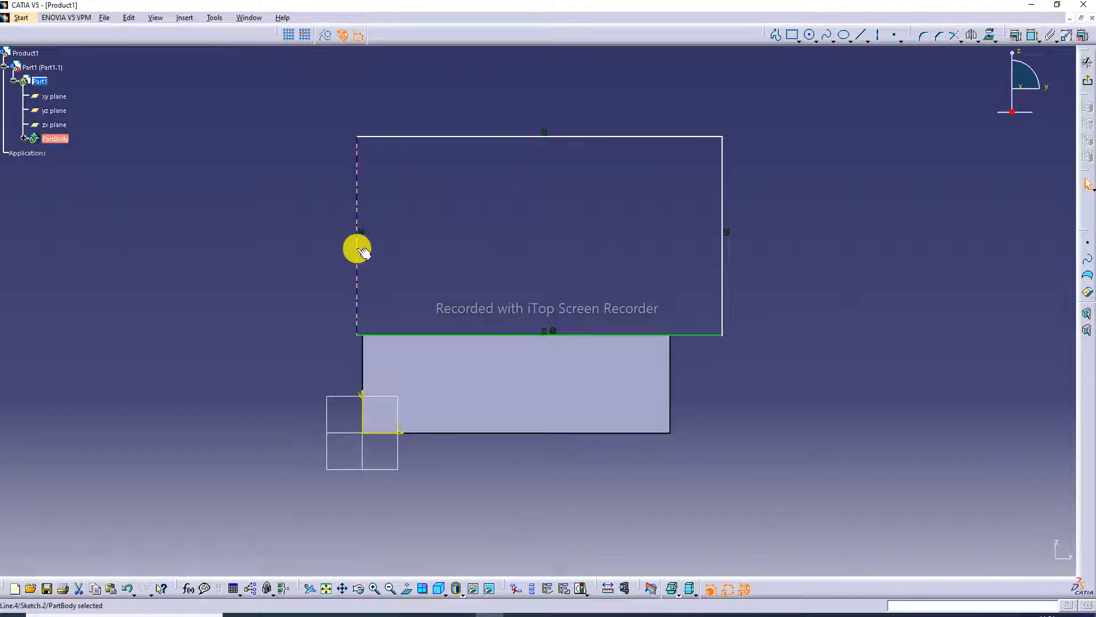
left_click(362, 350, "ctrl")
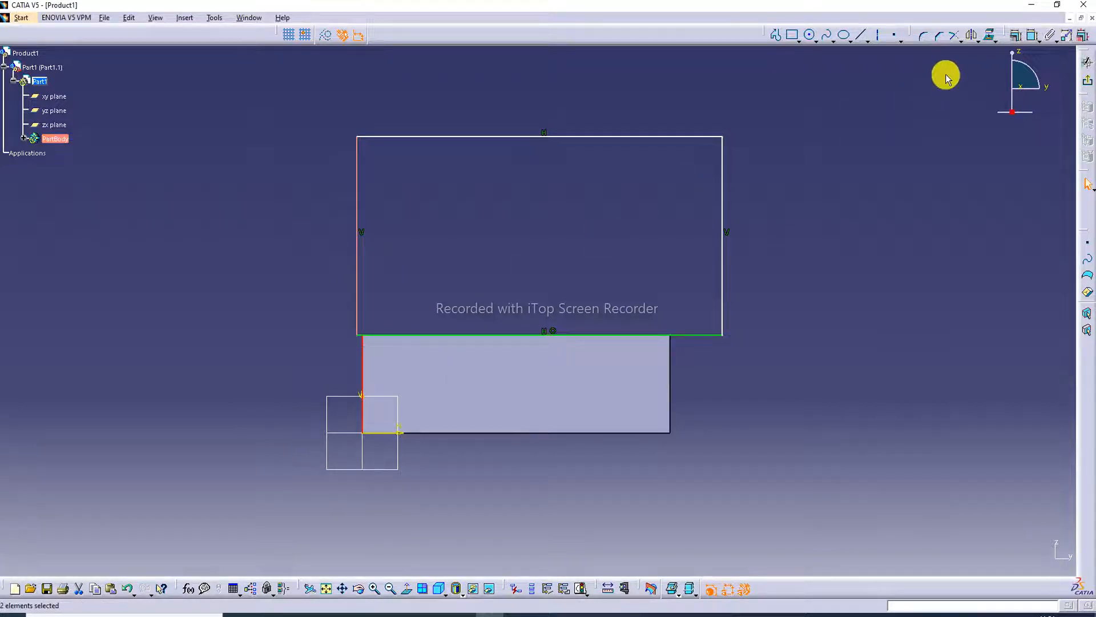
left_click(1015, 36)
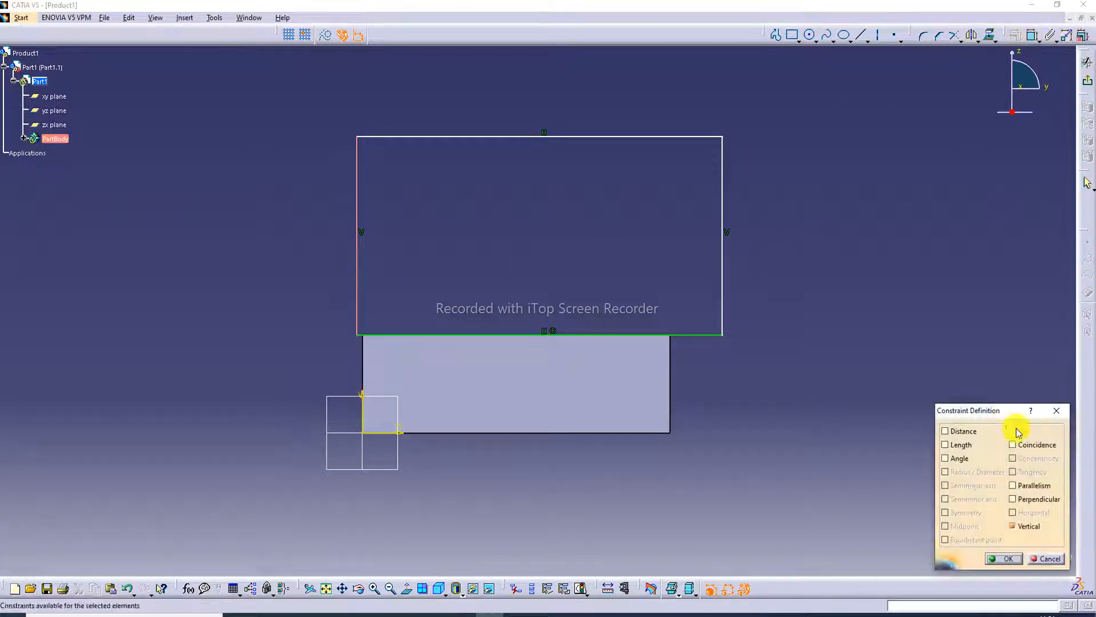
left_click(1034, 445)
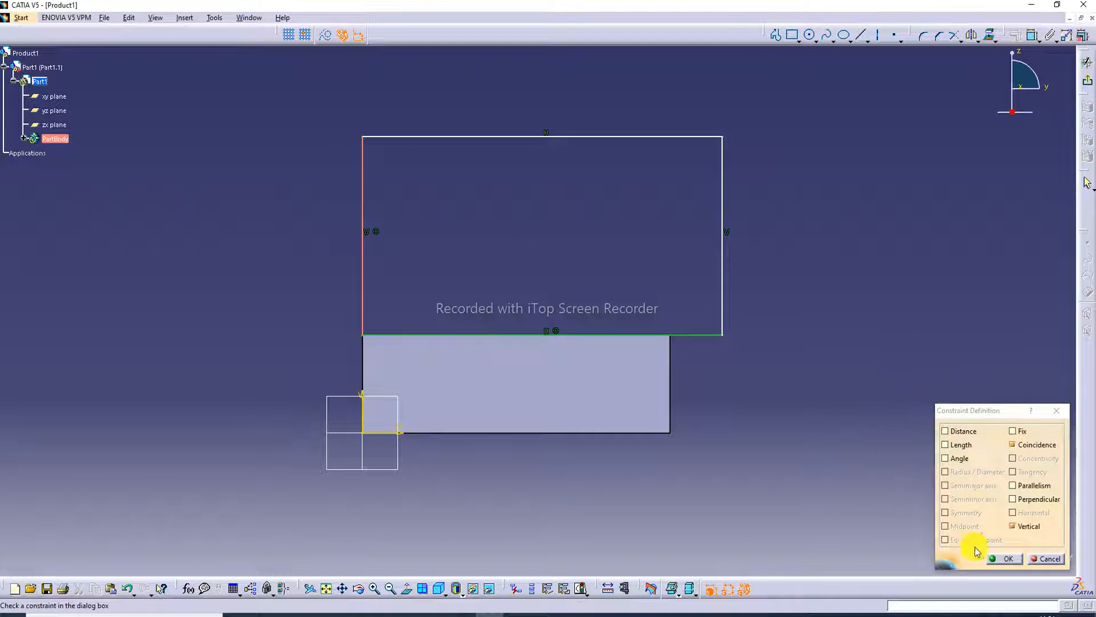
left_click(1006, 559)
Make the rectangle's right side coincident with the right edge of the block's end face.
left_click(722, 269)
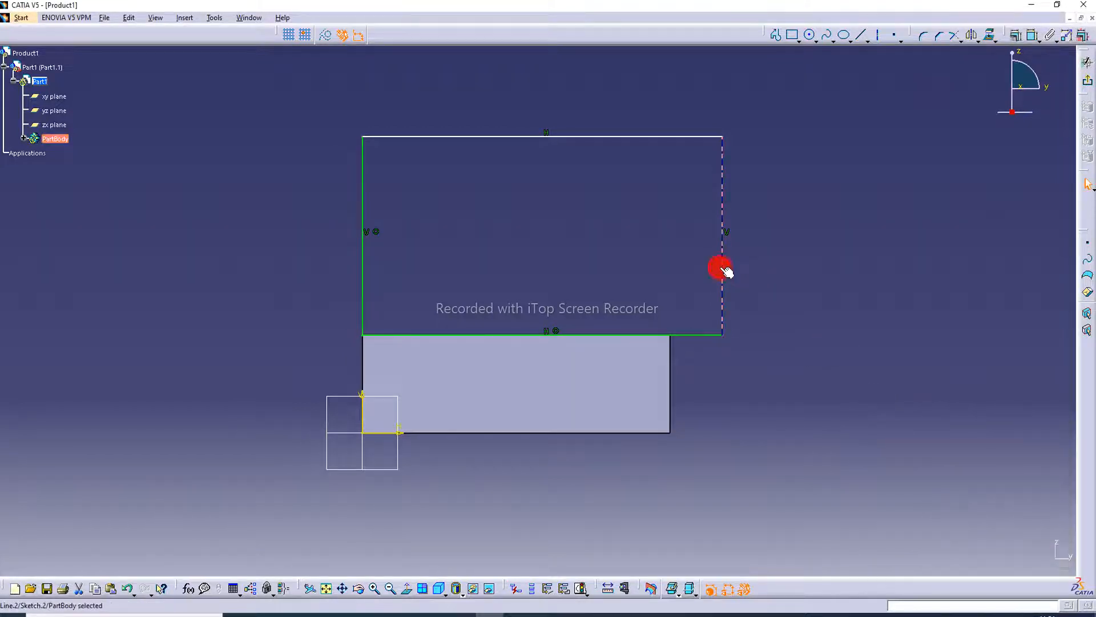
left_click(670, 363, "ctrl")
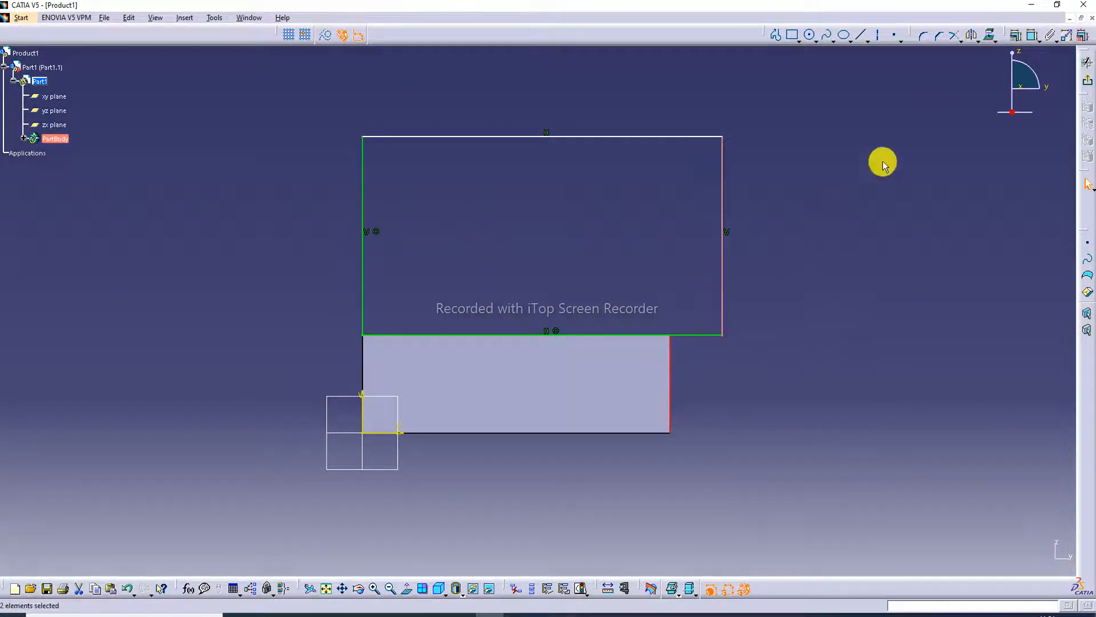
left_click(1019, 38)
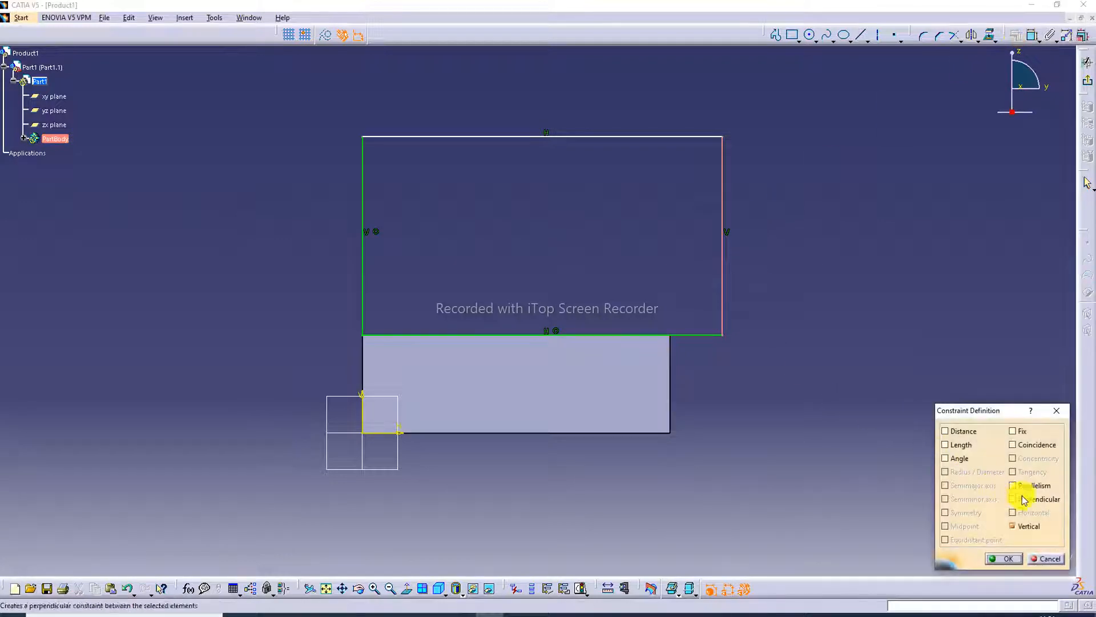
left_click(1030, 445)
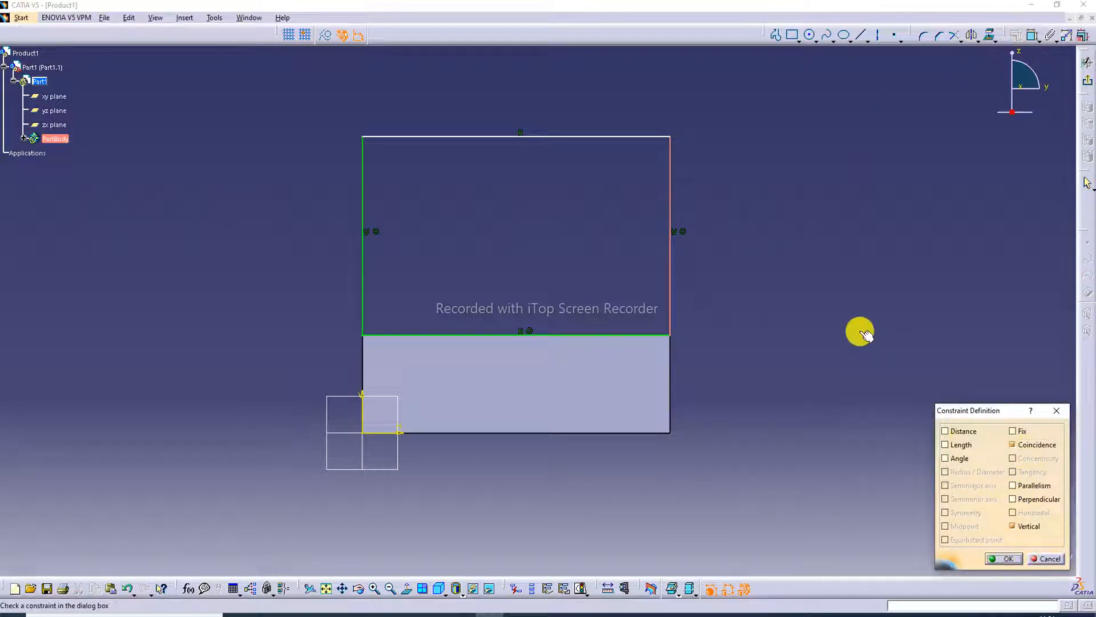
left_click(1003, 558)
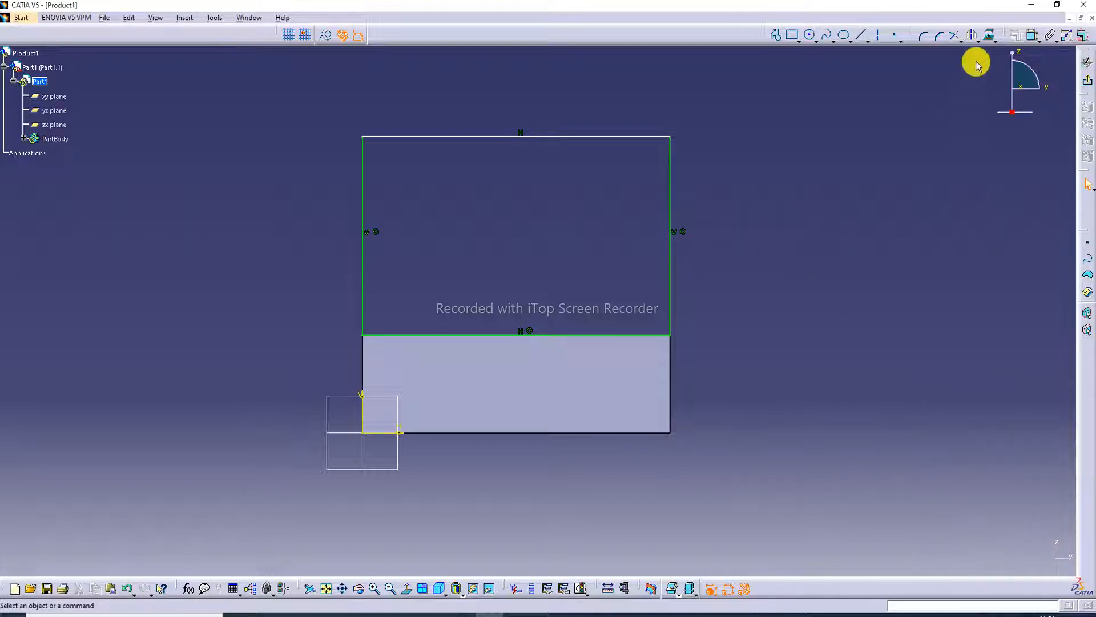
Dimension the rectangle's height on its right side and set it to 120 mm.
left_click(1032, 36)
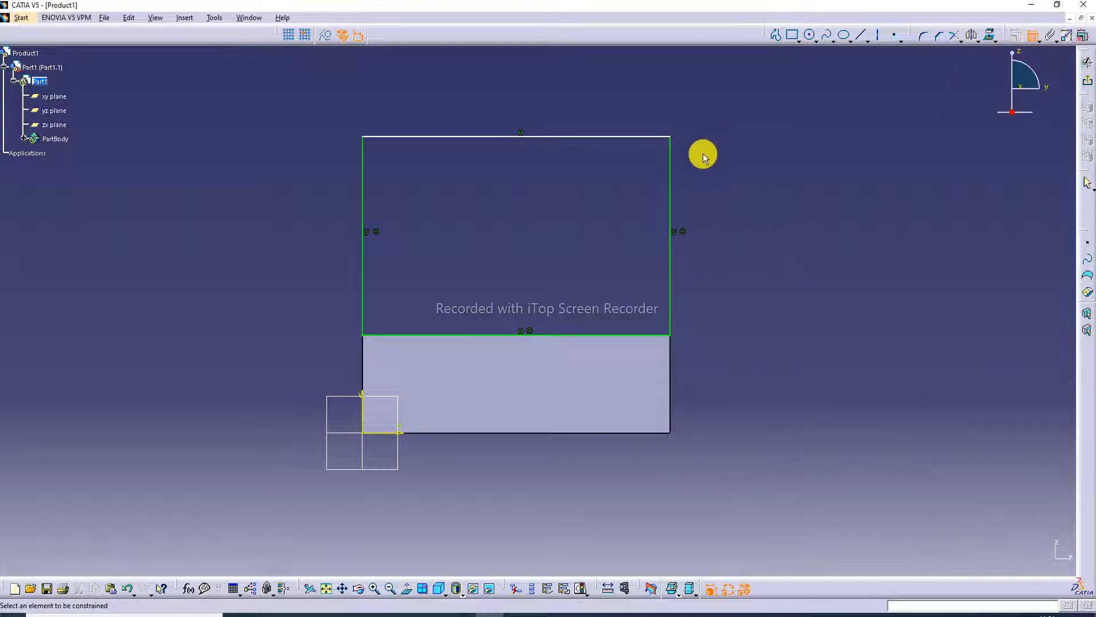
left_click(669, 204)
double_click(708, 227)
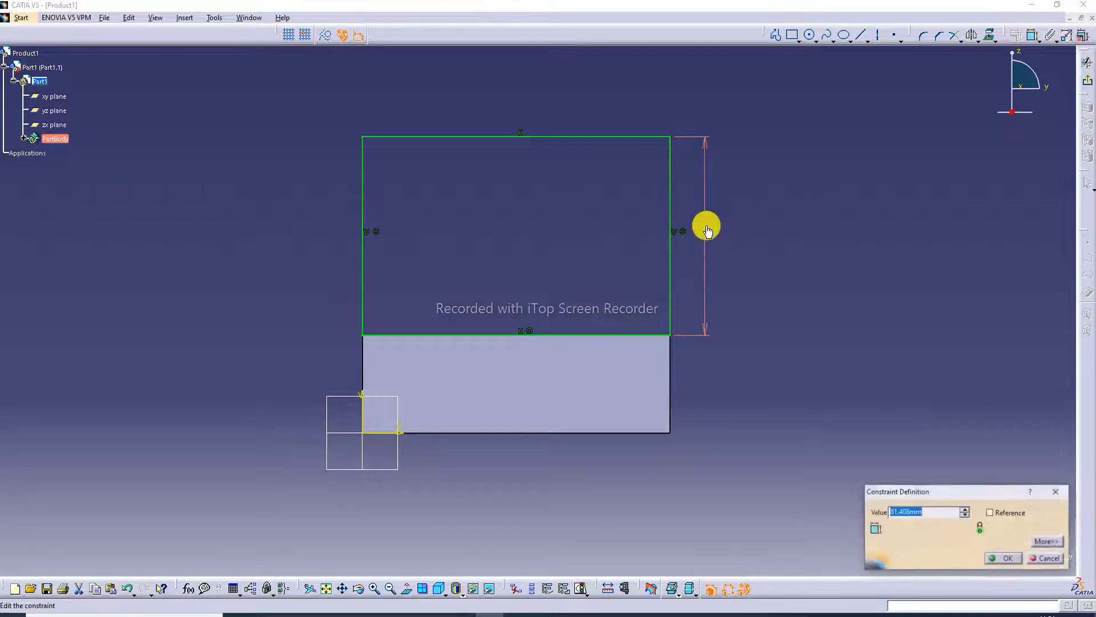
key("Return")
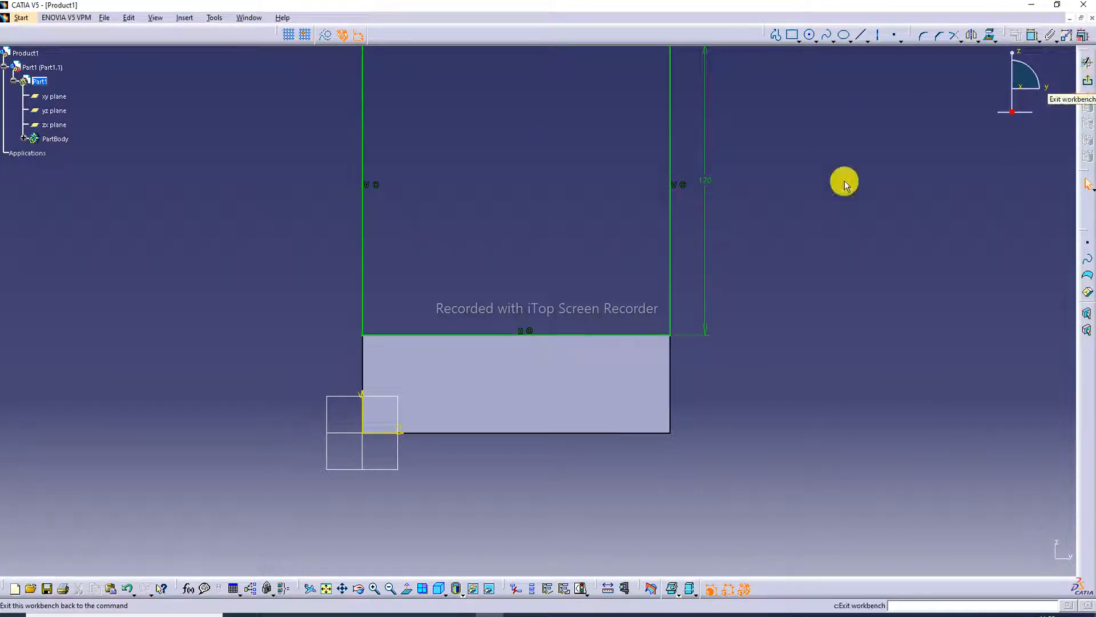
Exit the sketch and pad the rectangle 40 mm, with the direction reversed so the upright wall stands over the base block.
left_click(327, 589)
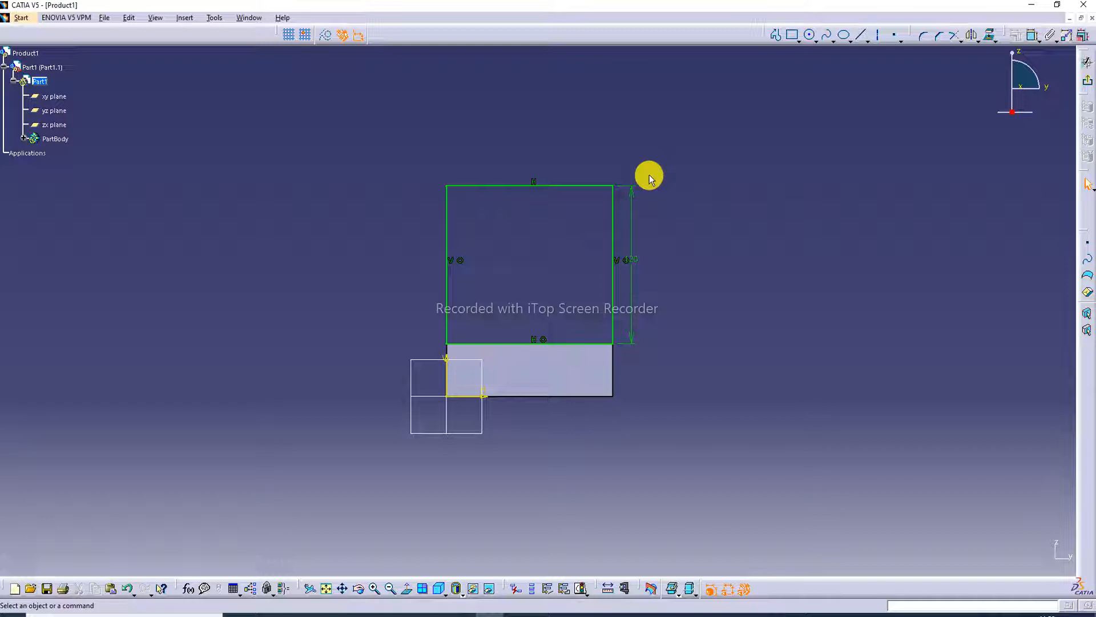
left_click(1087, 79)
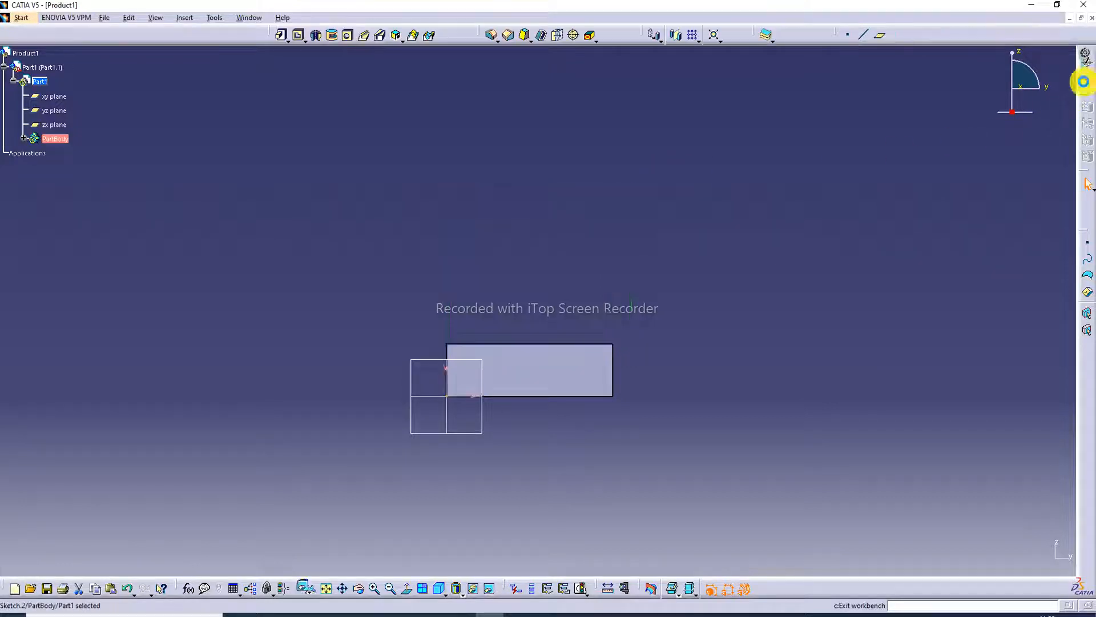
left_click(282, 35)
mouse_move(680, 330)
middle_mouse_down()
mouse_move(533, 335)
mouse_move(498, 357)
middle_mouse_up()
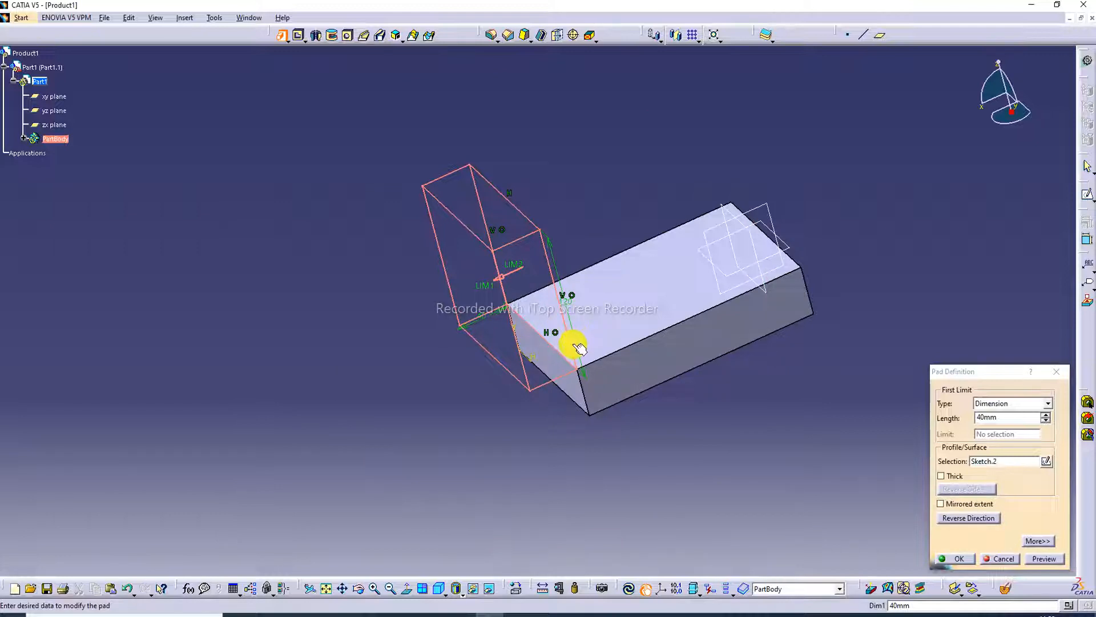
left_click(963, 517)
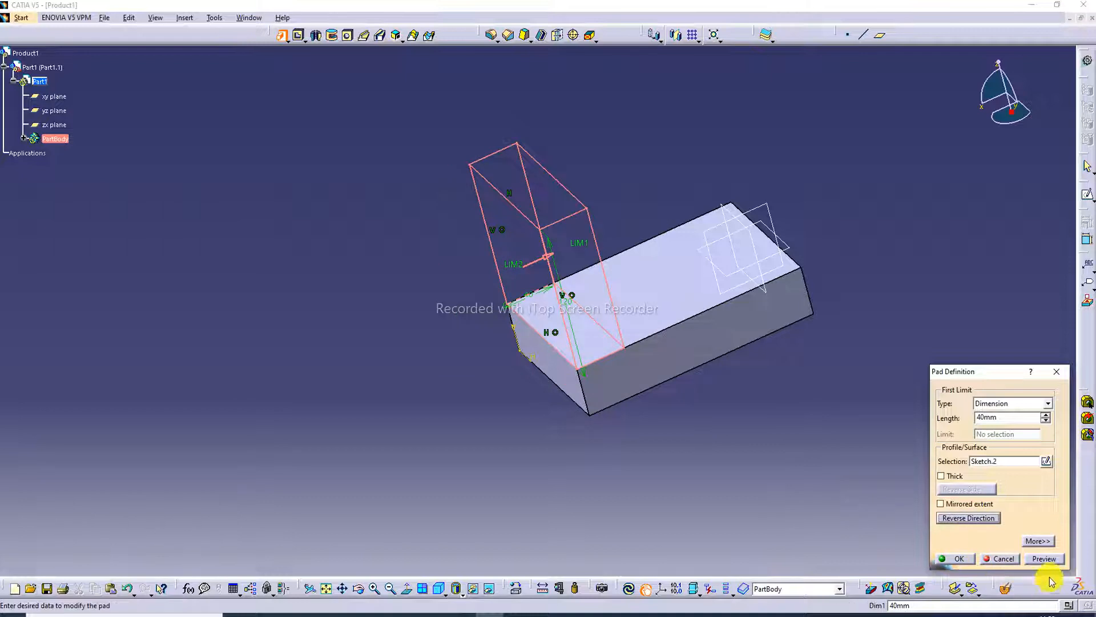
left_click(1041, 559)
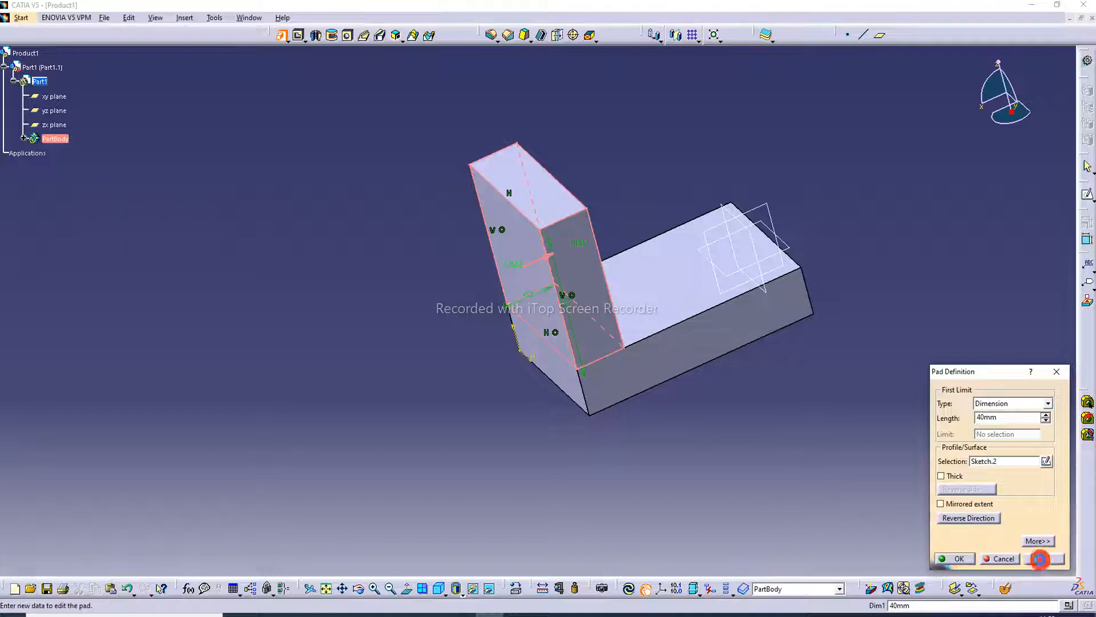
left_click(970, 559)
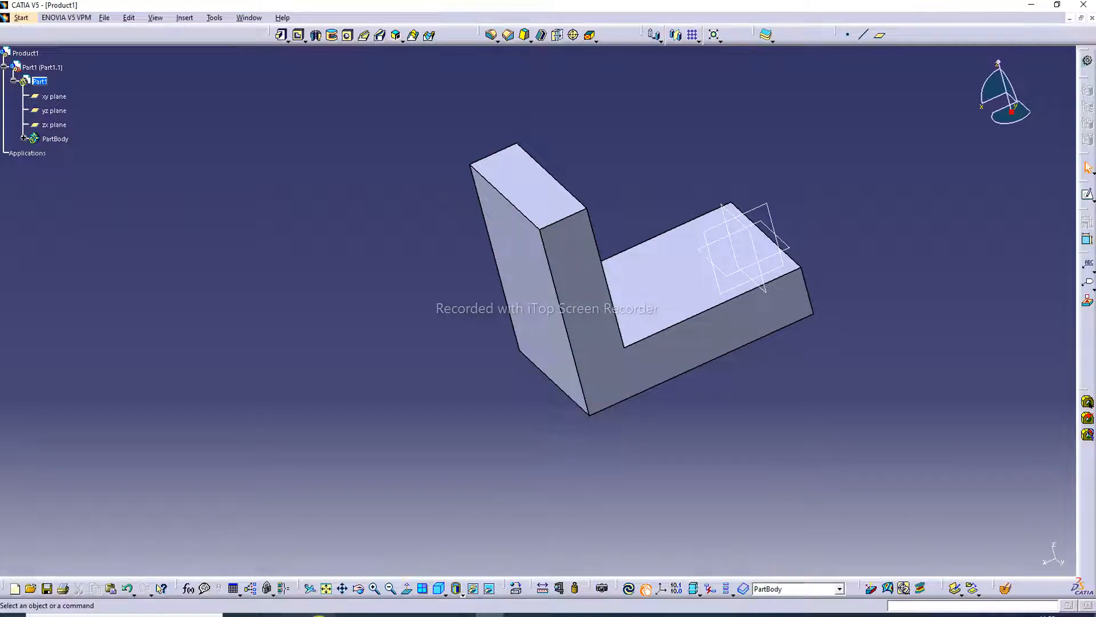
Check the practice drawing, return to CATIA and sketch a circle about 77 mm in diameter near the middle of the base block's exposed upper face.
left_click(319, 615)
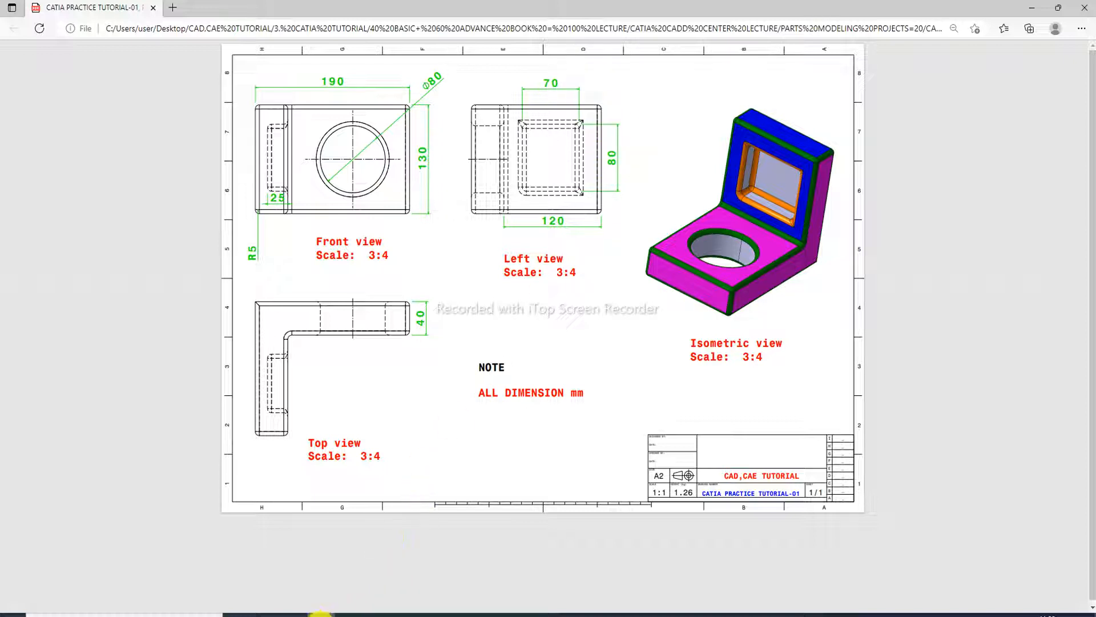
left_click(487, 613)
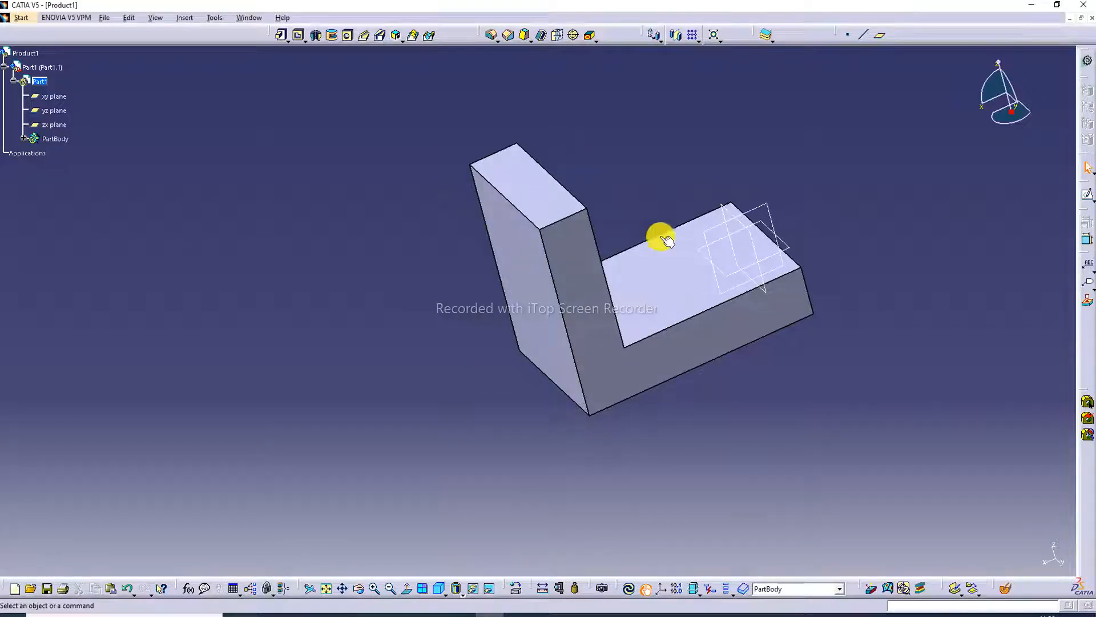
left_click(666, 263)
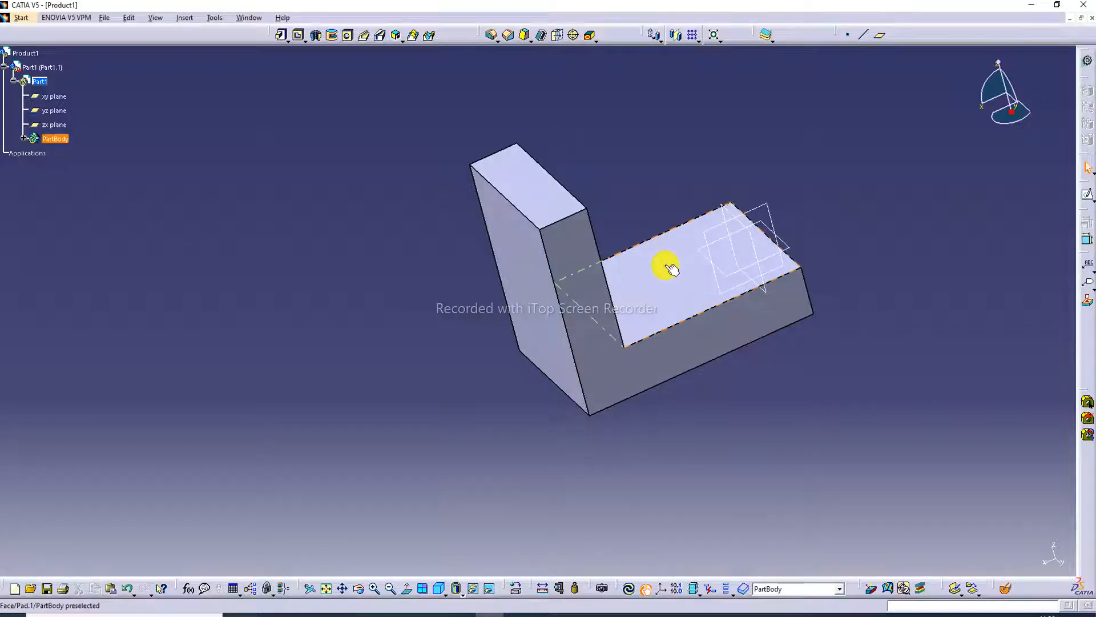
left_click(1087, 193)
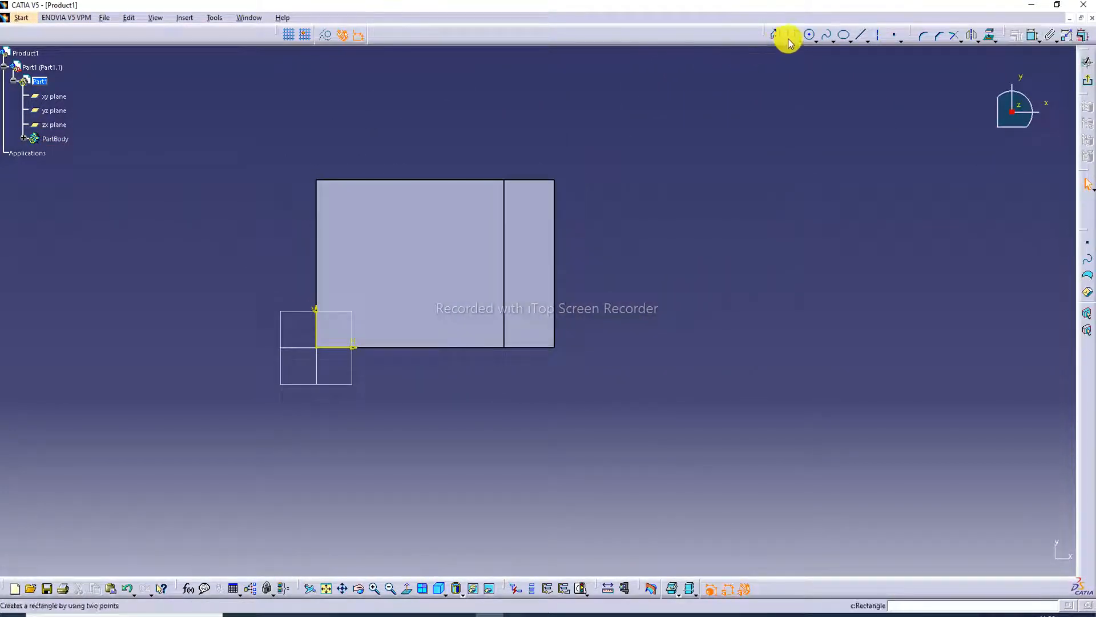
left_click(811, 35)
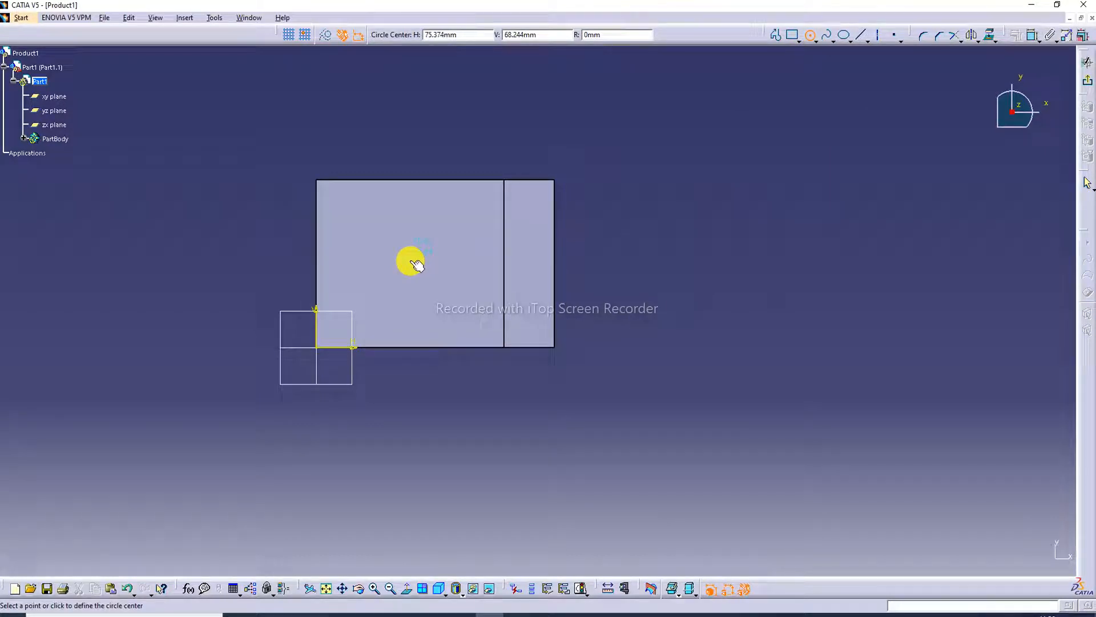
left_click(410, 260)
left_click(450, 227)
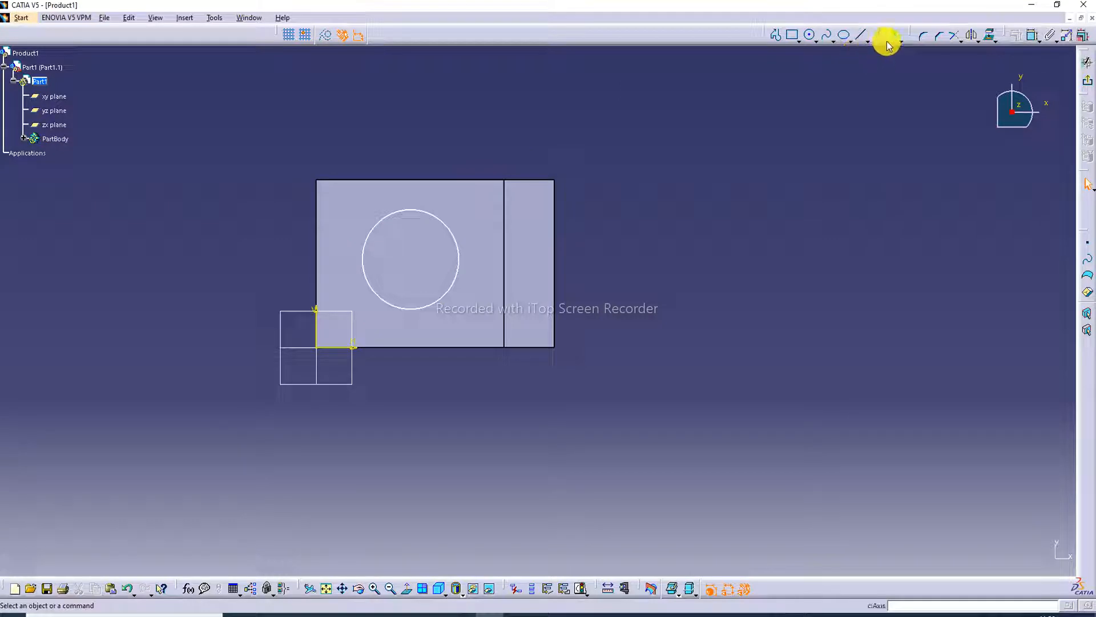
Dimension the circle's diameter and set it to 80 mm.
left_click(1033, 37)
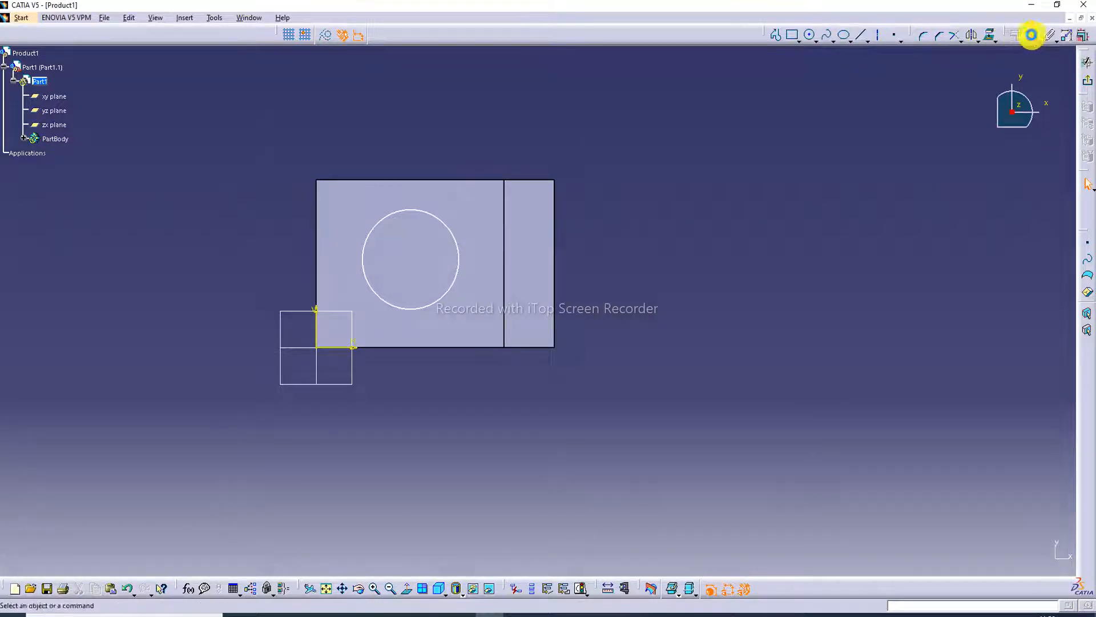
left_click(421, 212)
left_click(445, 137)
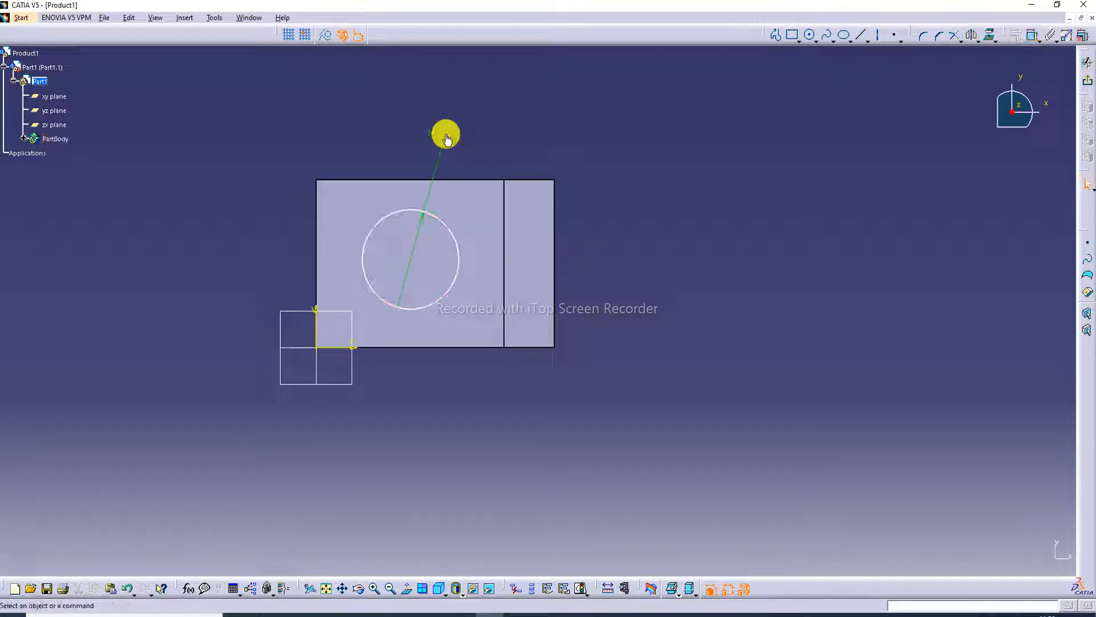
double_click(447, 138)
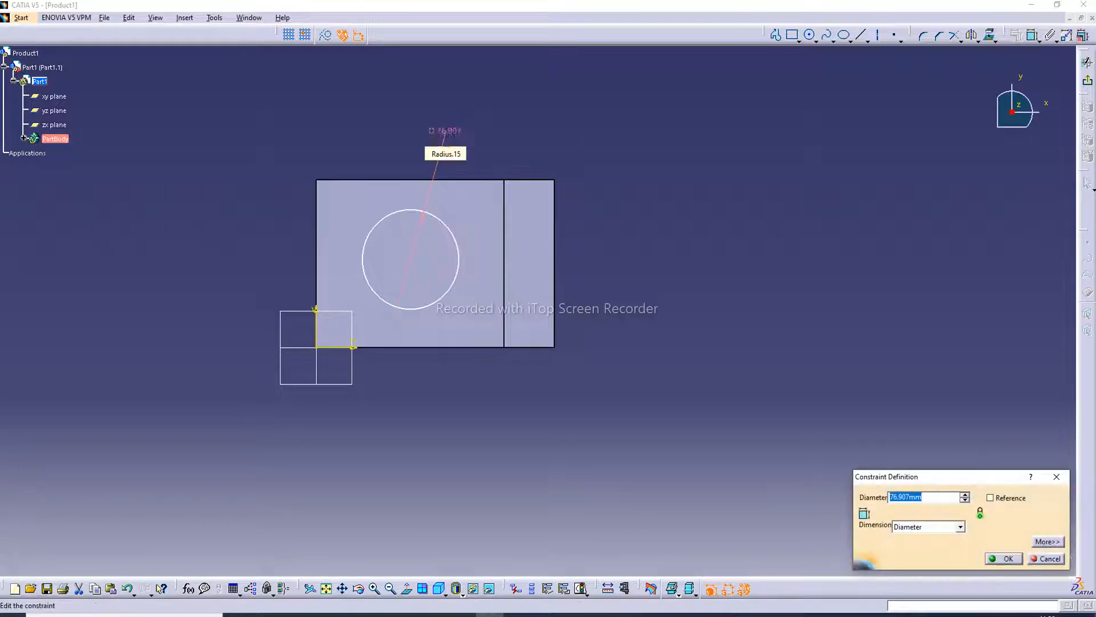
key("Return")
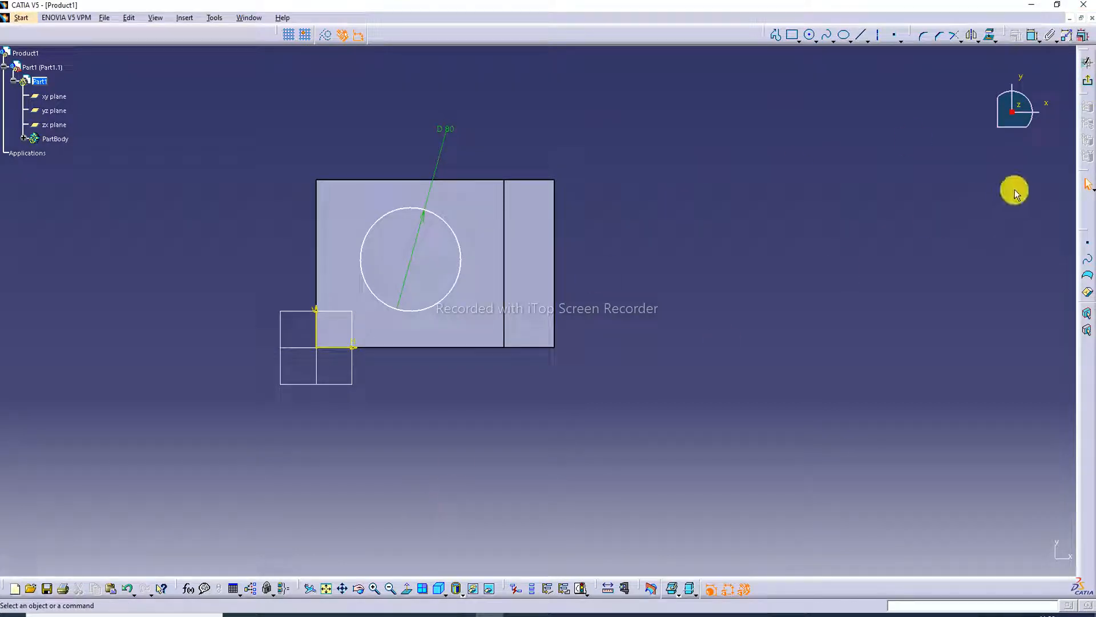
Exit the sketch and cut the circle through the base block as a 40 mm deep pocket.
left_click(1088, 81)
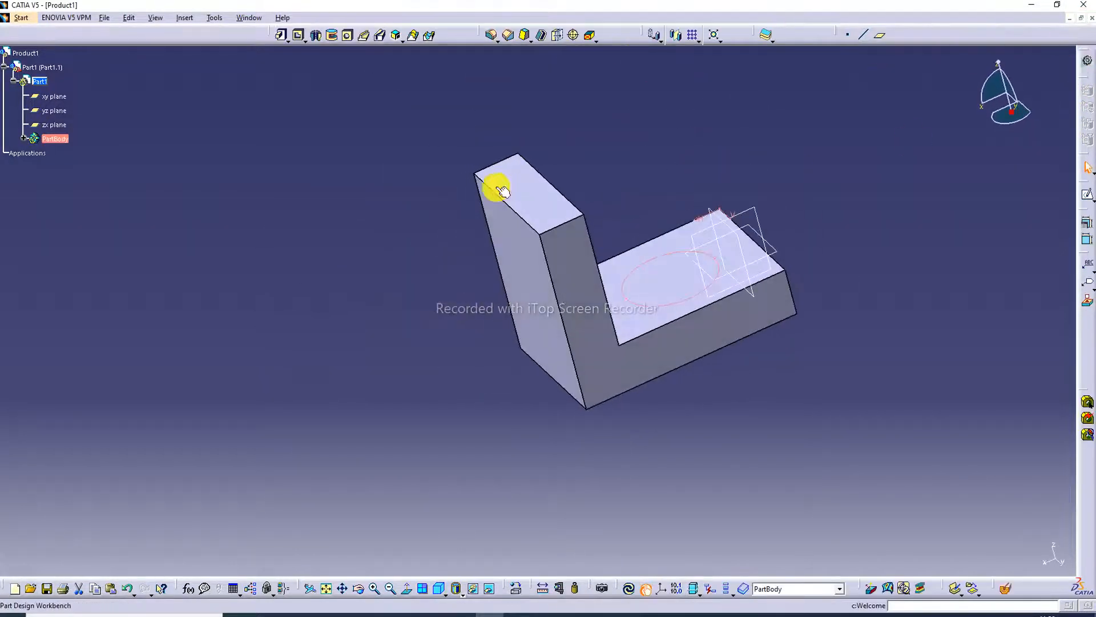
left_click(299, 36)
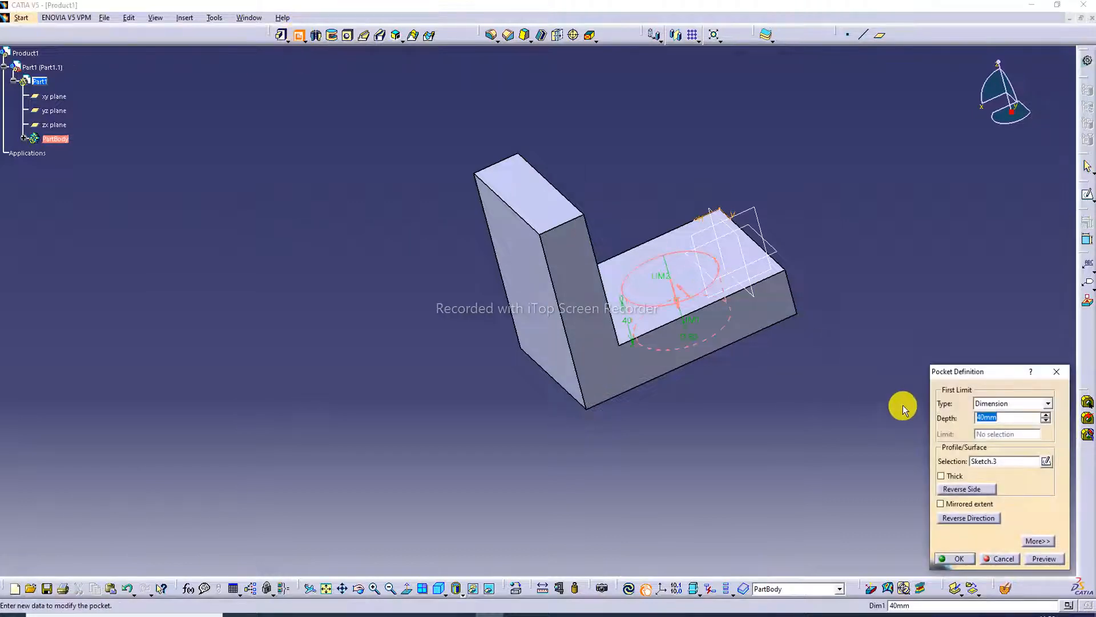
left_click(1042, 559)
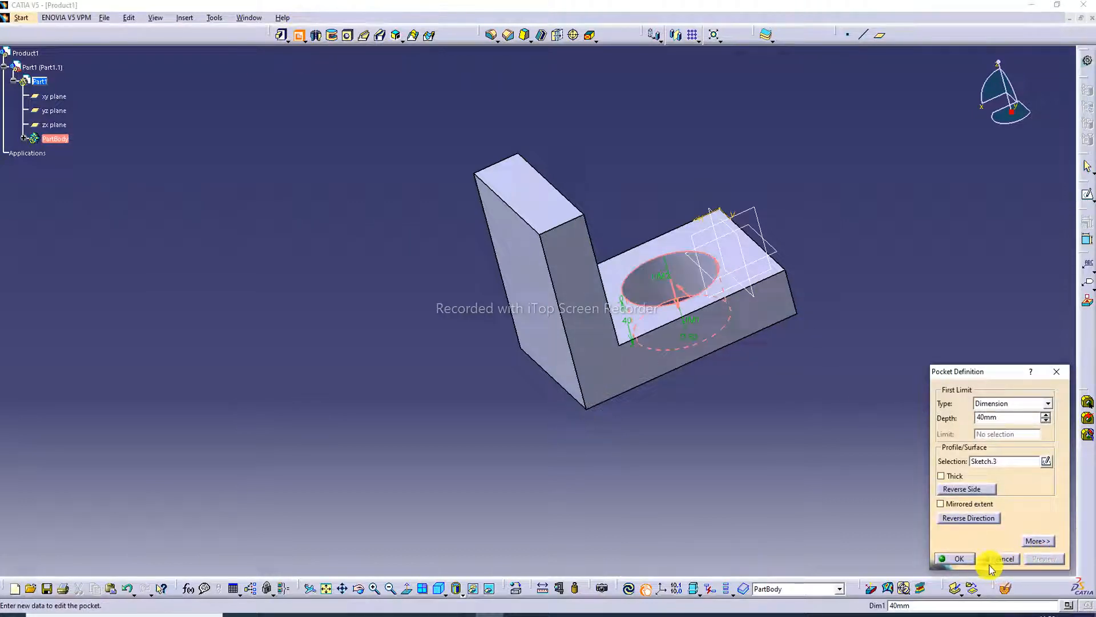
left_click(958, 558)
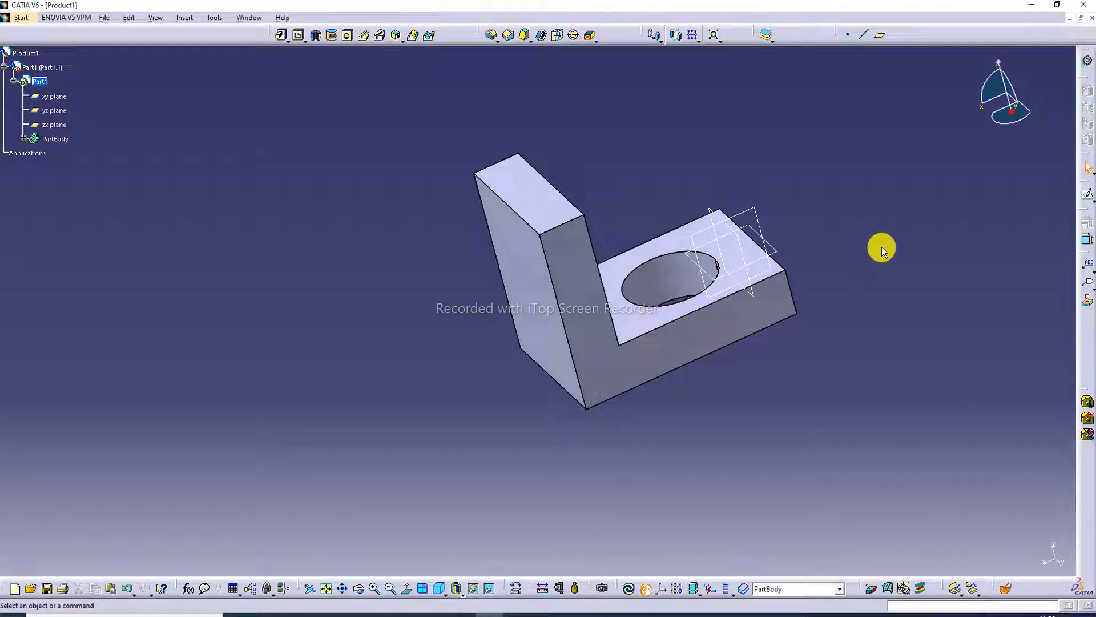
Sketch a rectangle about 75 mm wide and 55 mm high on the upright wall's inner face.
middle_click_drag(742, 238, 446, 238)
left_click(451, 276)
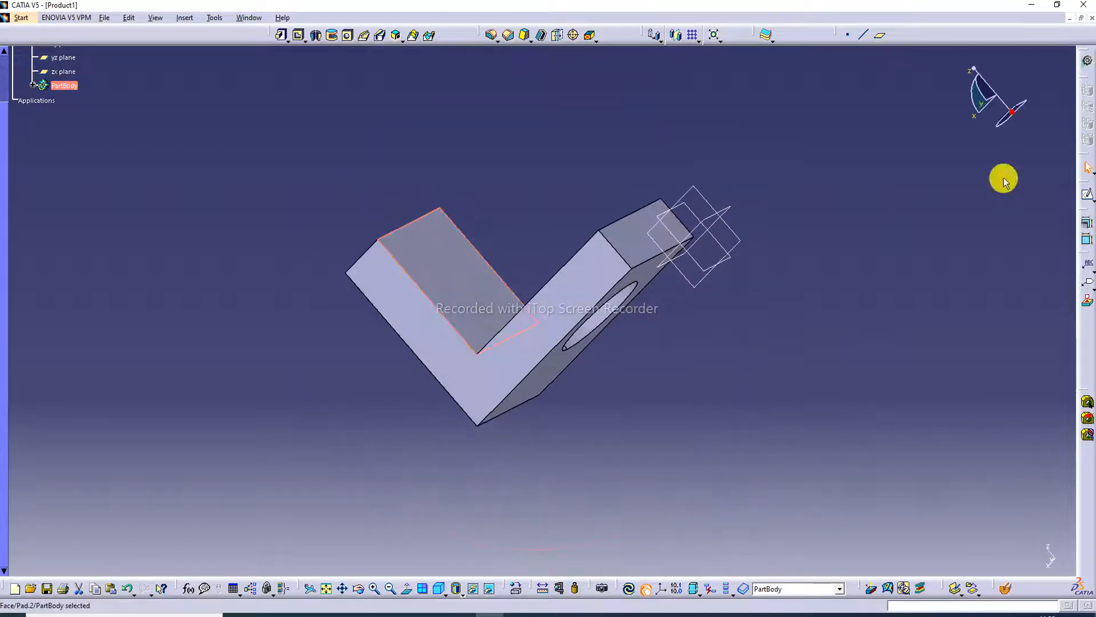
left_click(1084, 200)
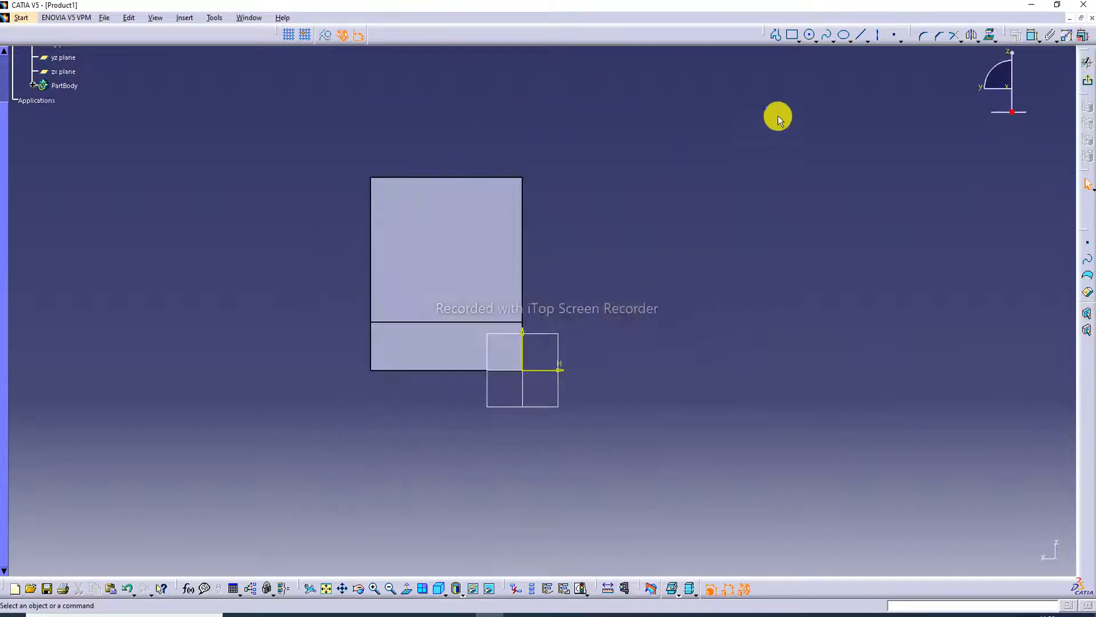
left_click(794, 36)
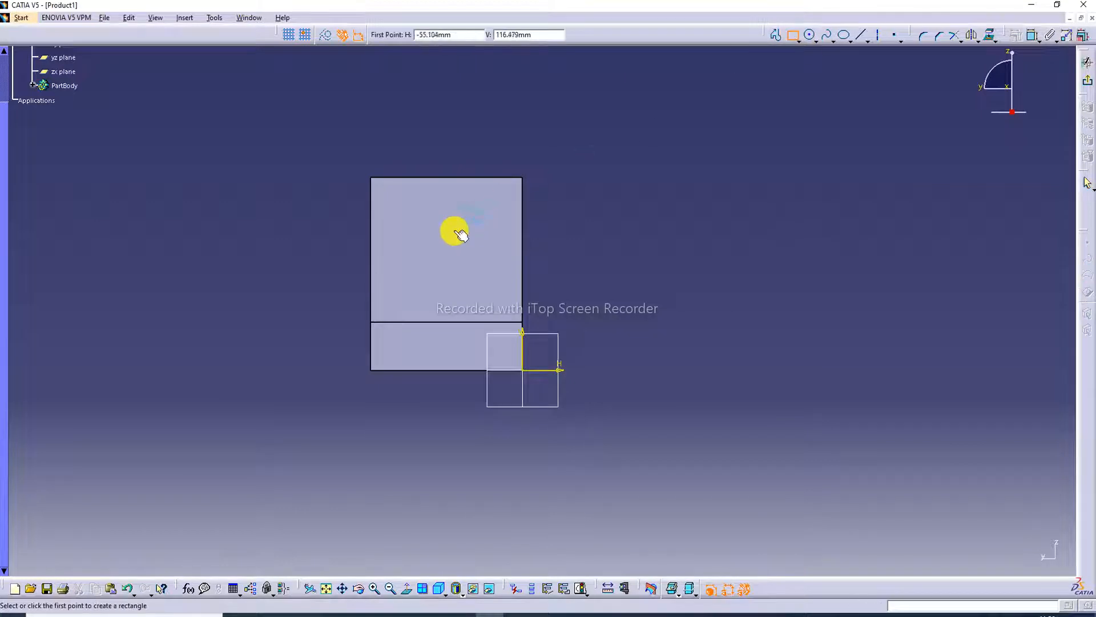
left_click(409, 222)
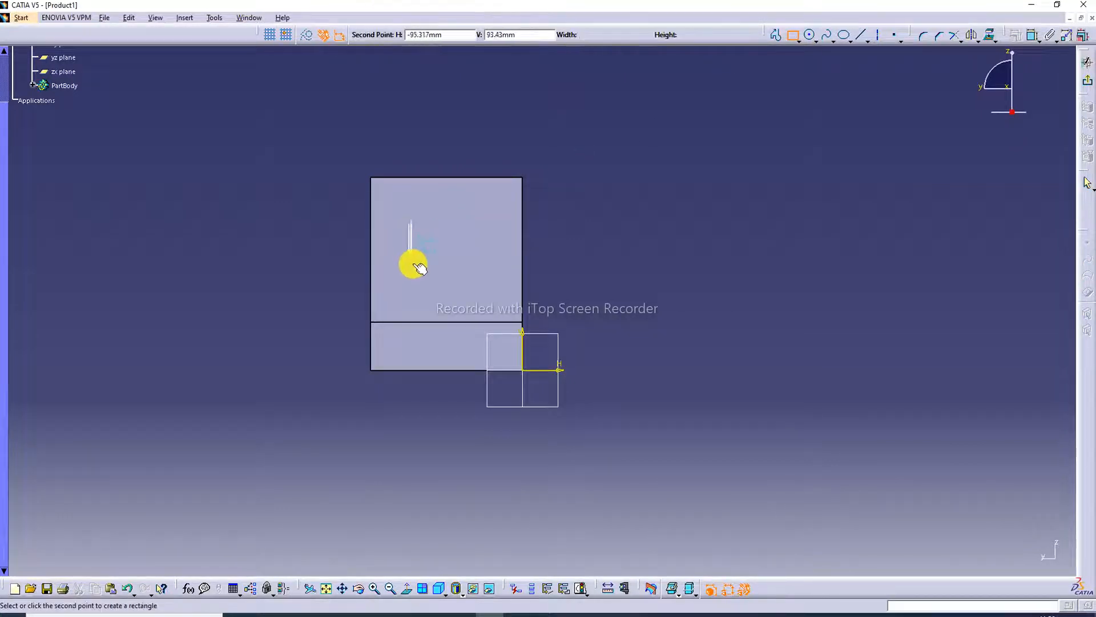
left_click(496, 290)
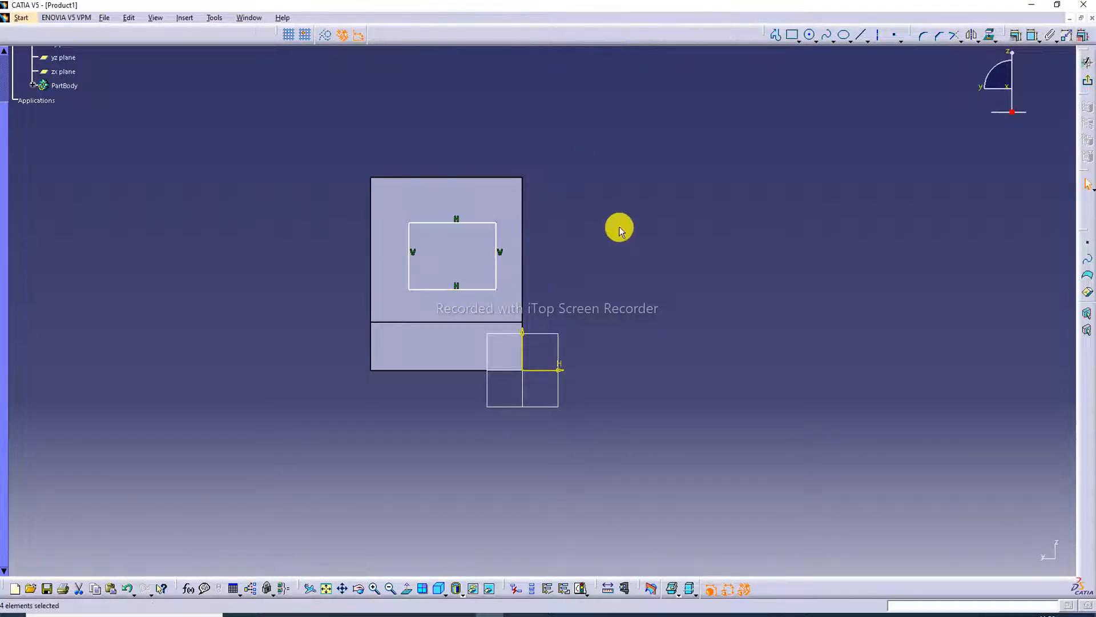
Dimension the rectangle's width above its upper side and its height beside its right side.
left_click(1032, 37)
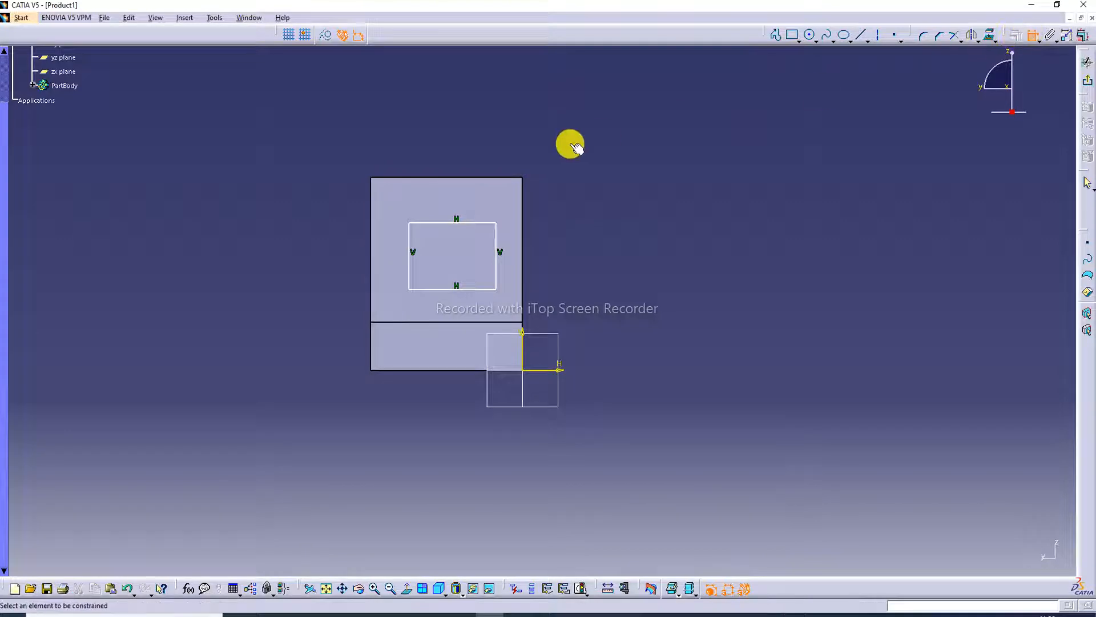
left_click(446, 223)
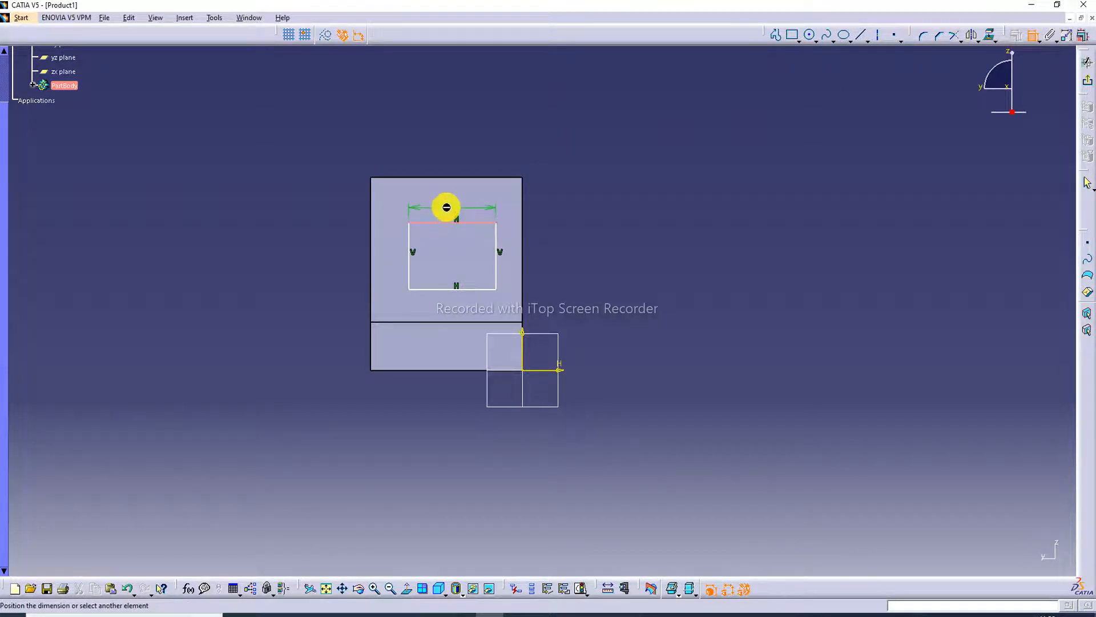
left_click(447, 208)
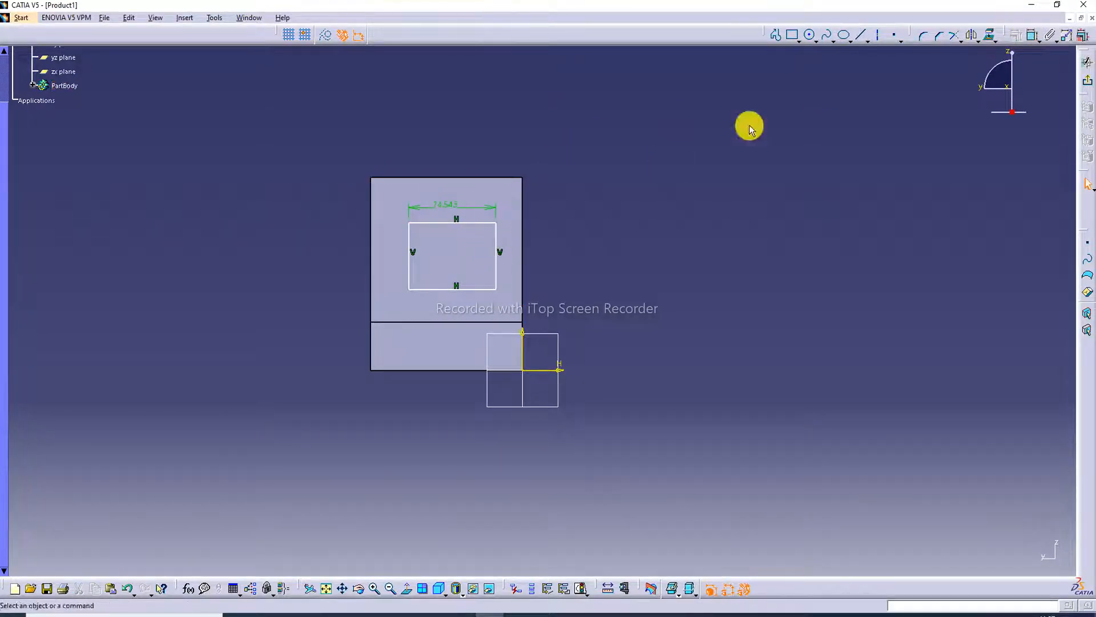
left_click(1032, 37)
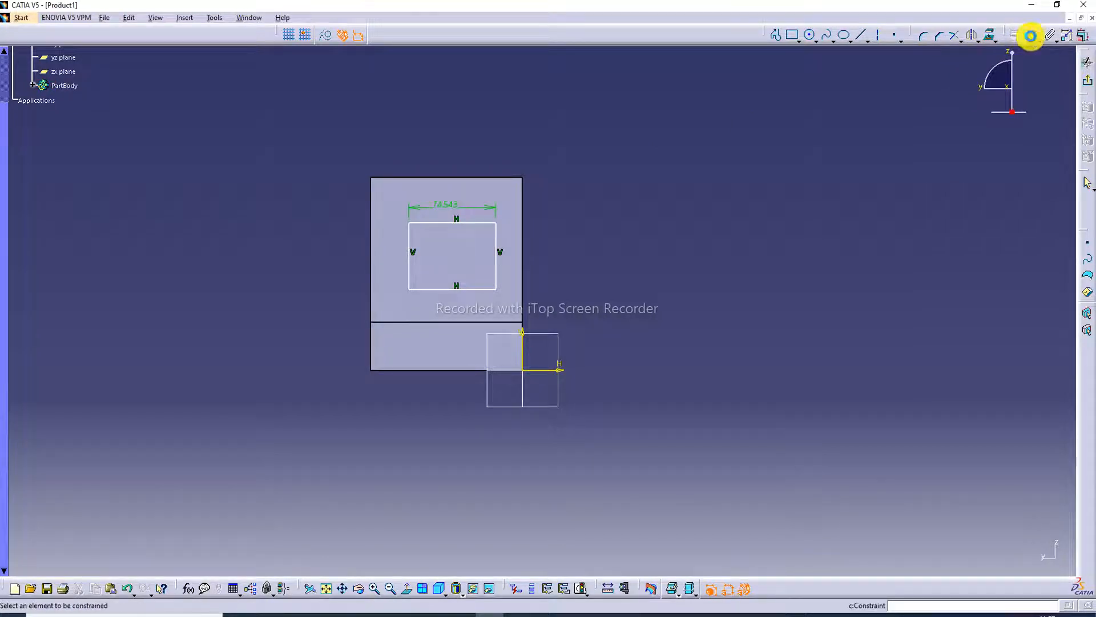
left_click(497, 260)
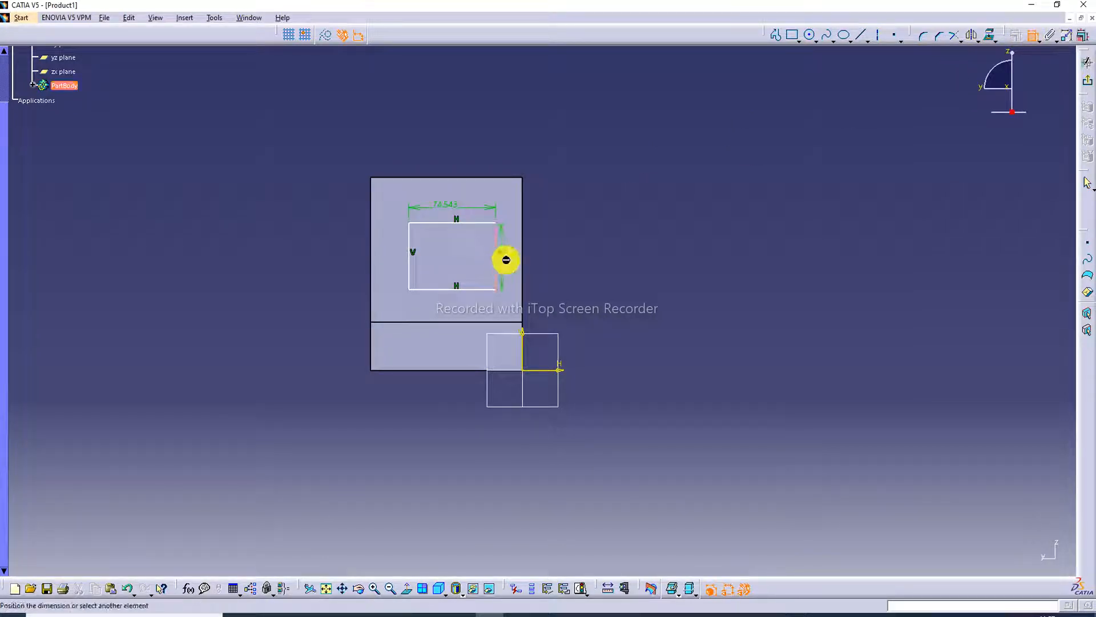
left_click(508, 256)
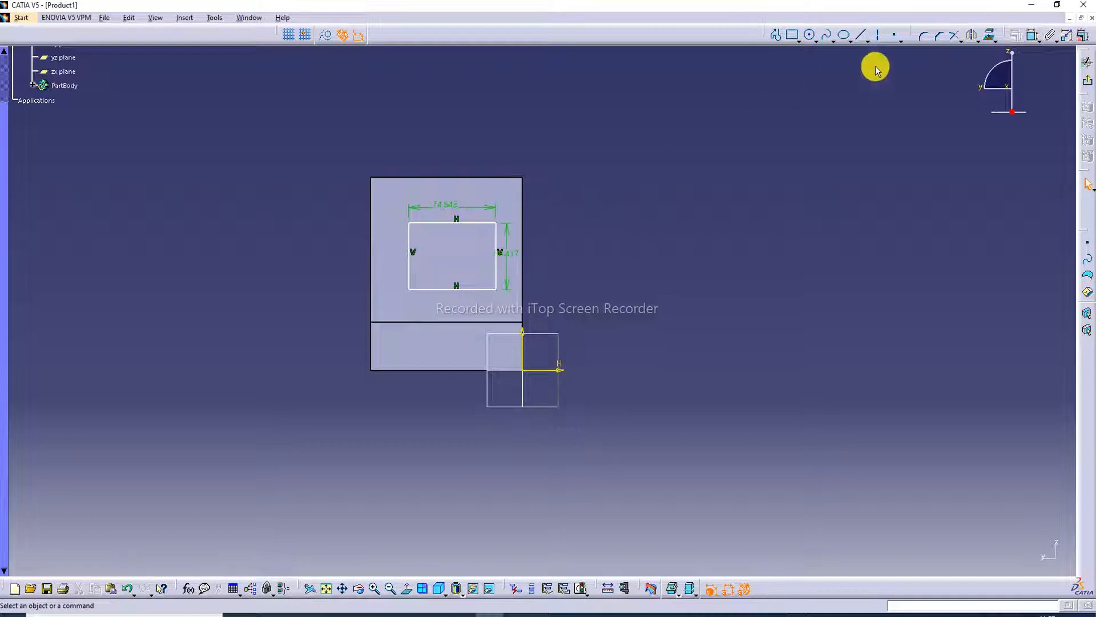
Set the rectangle's width to 70 mm and height to 80 mm, and move it up to about the middle of the wall face.
double_click(447, 207)
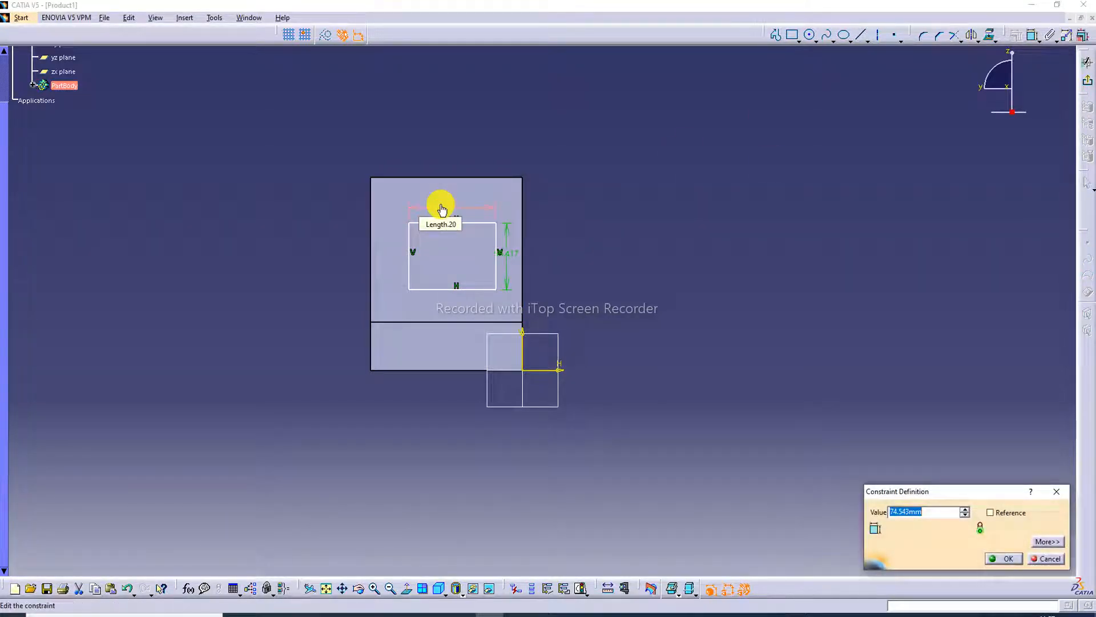
type("70")
key("Return")
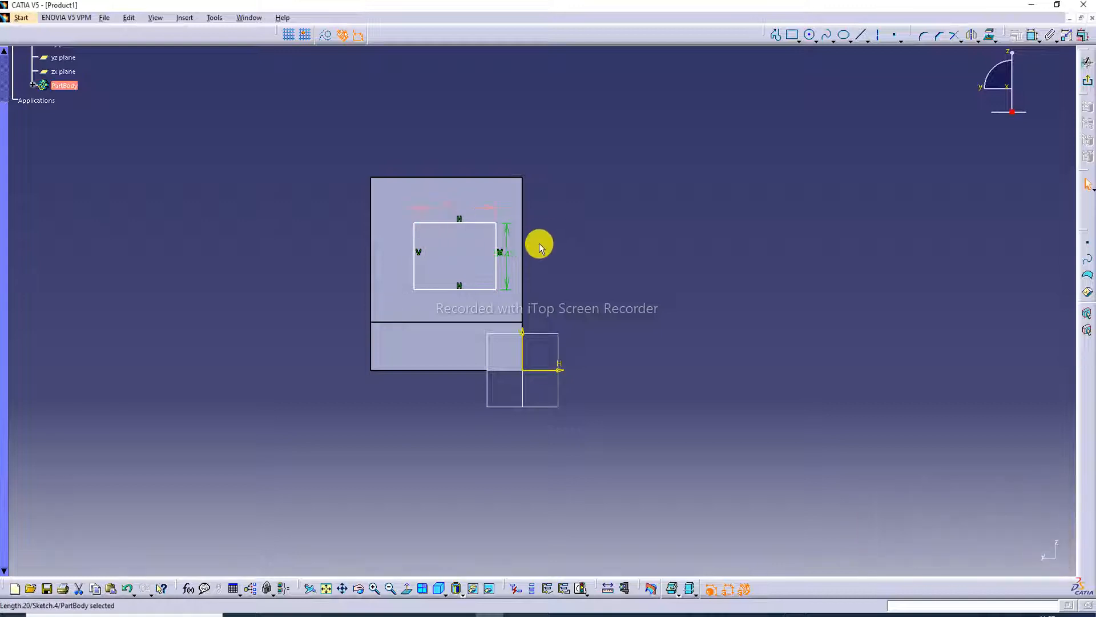
left_click(514, 253)
double_click(514, 253)
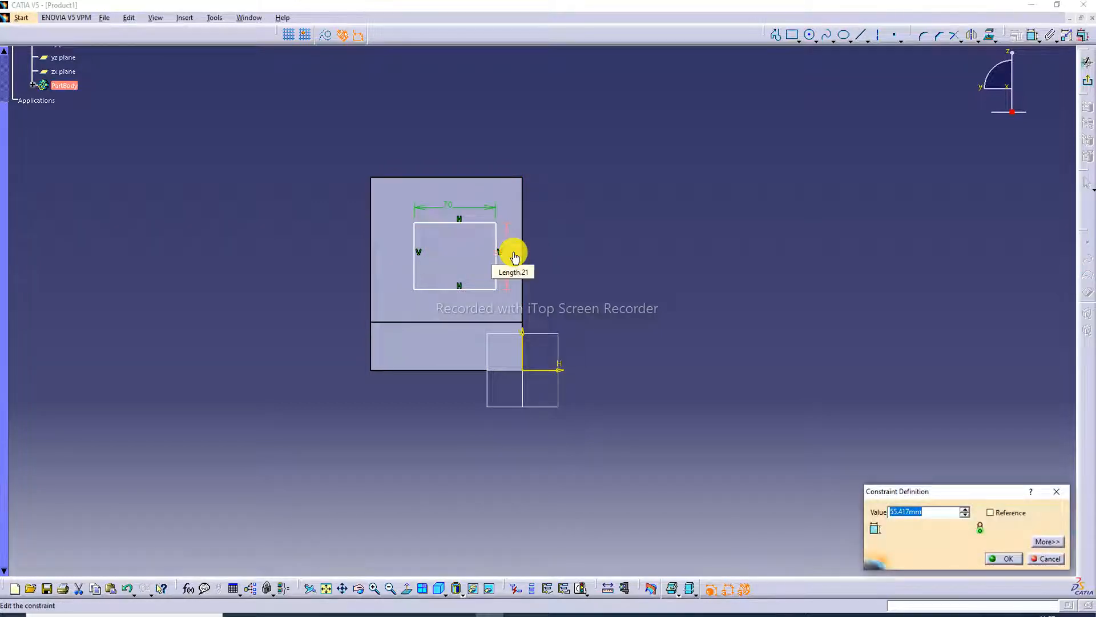
key("Return")
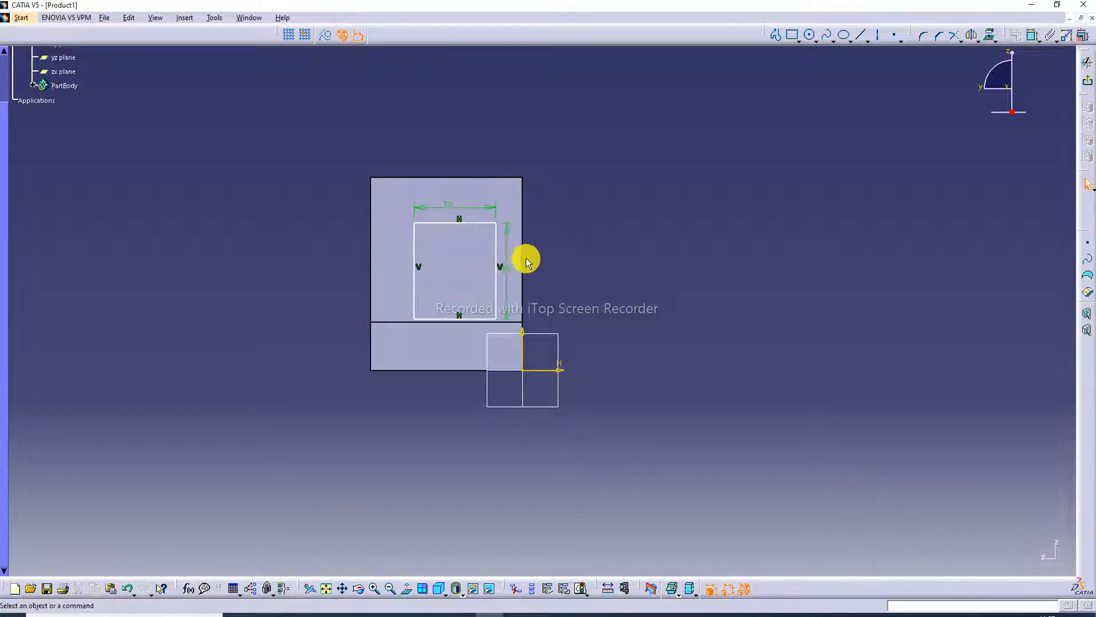
left_click_drag(467, 226, 453, 205)
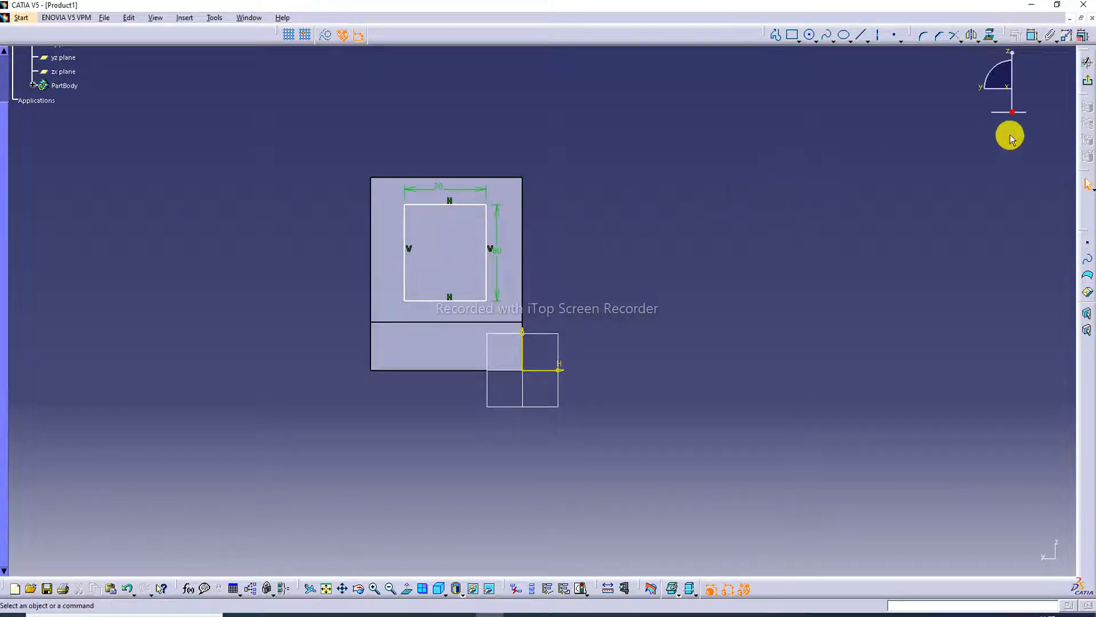
Exit the sketch and cut the rectangle into the upright wall as a 25 mm deep pocket, as in the practice drawing.
left_click(1088, 85)
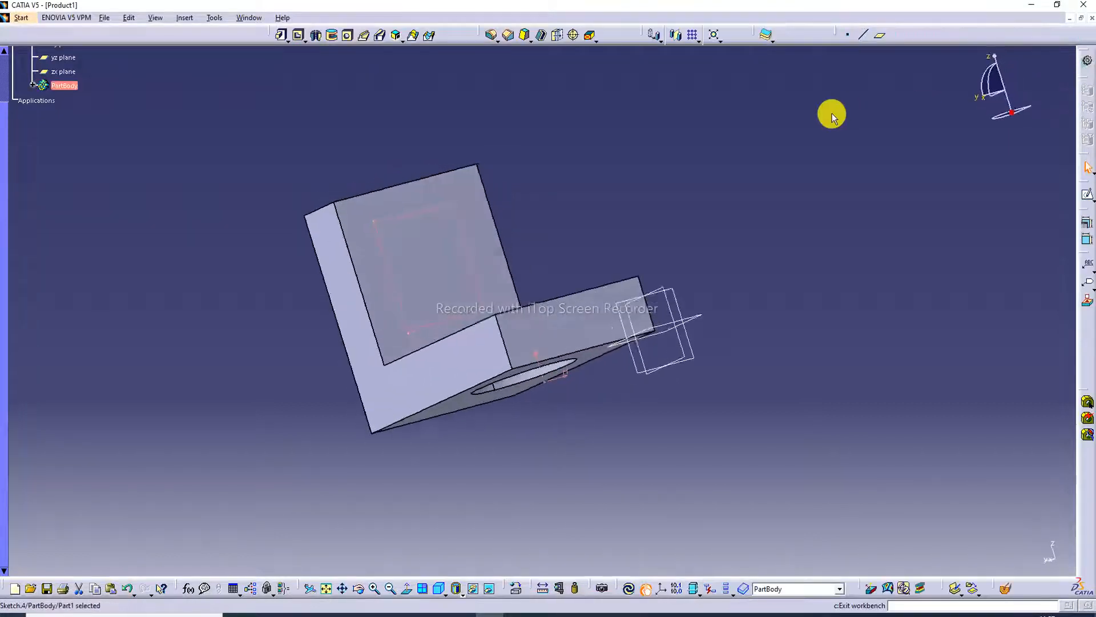
left_click(299, 36)
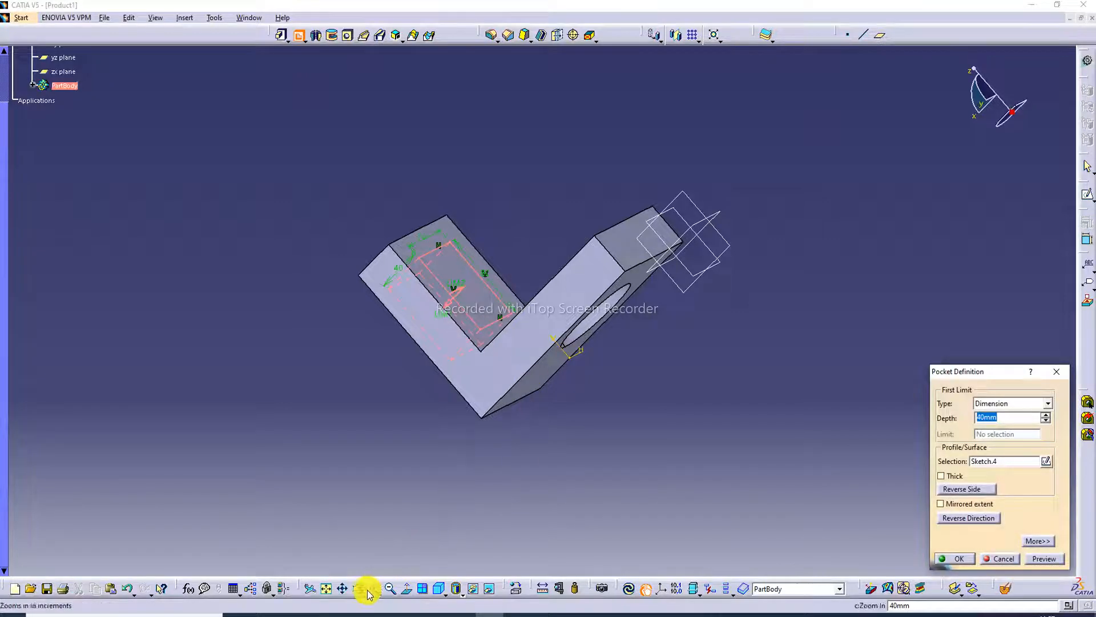
left_click(322, 613)
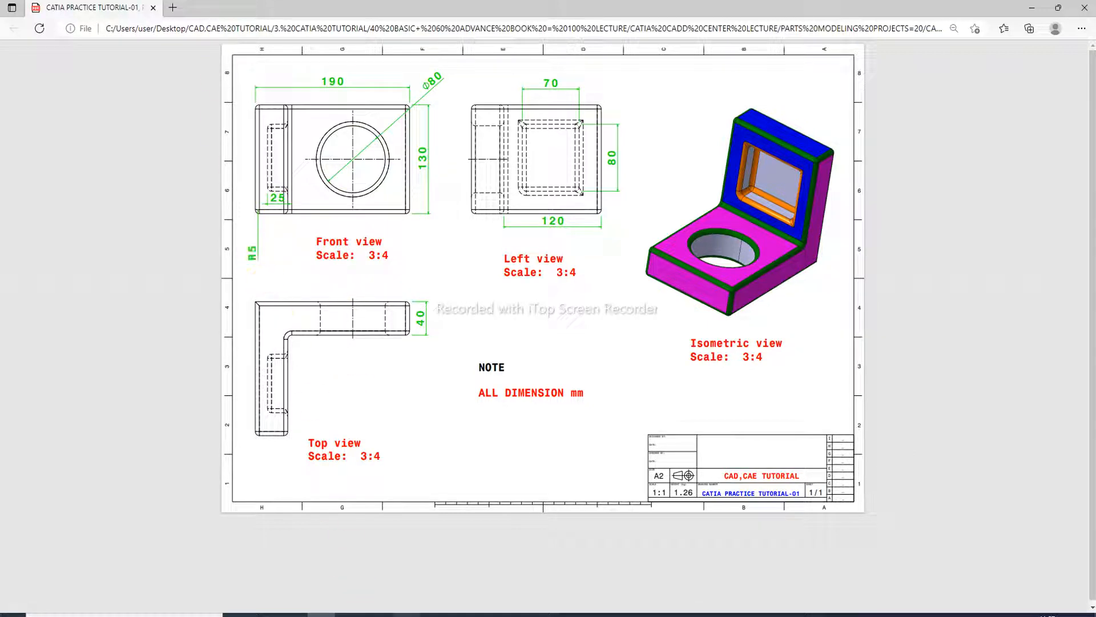
left_click(489, 614)
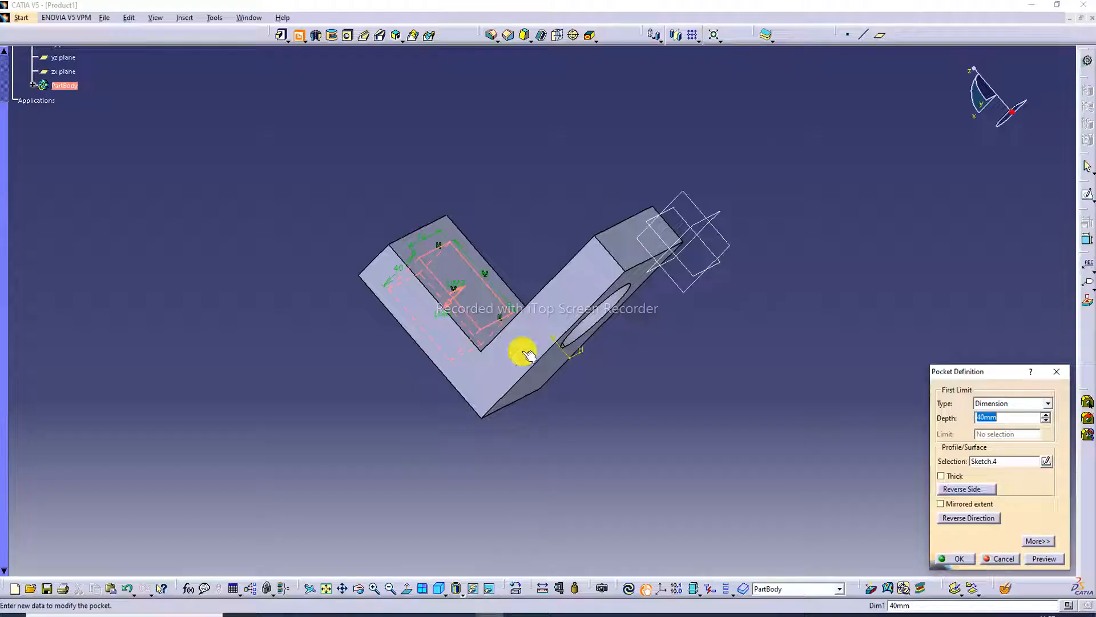
left_click(1003, 417)
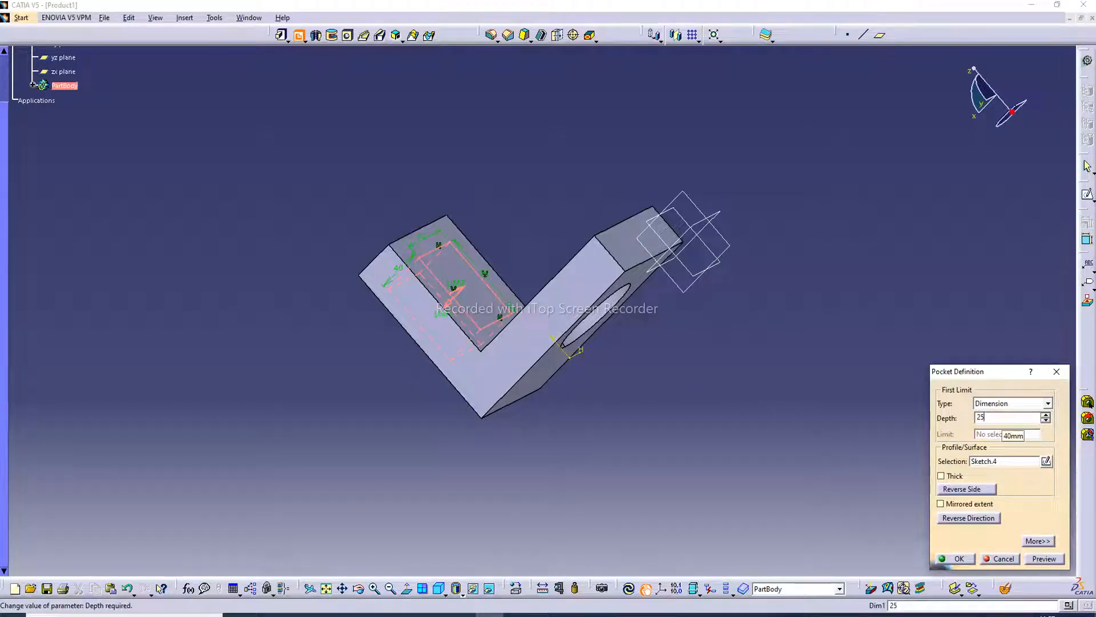
key("Return")
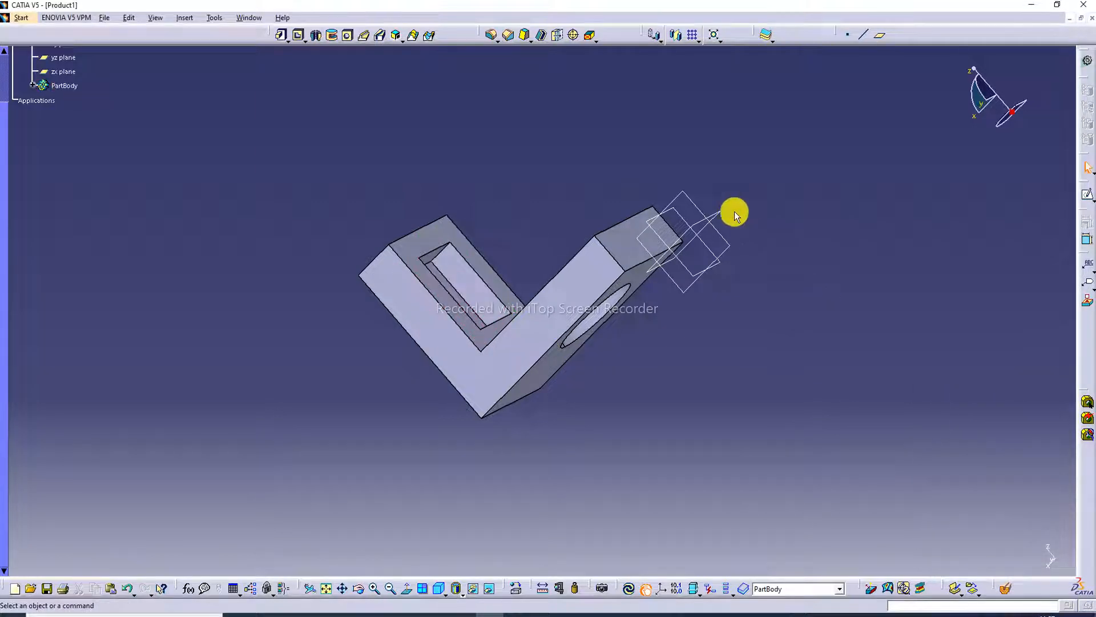
Apply a 5 mm edge fillet to the wall's inner face and the base's upper face, including their opening edges.
middle_click_drag(703, 168, 487, 423)
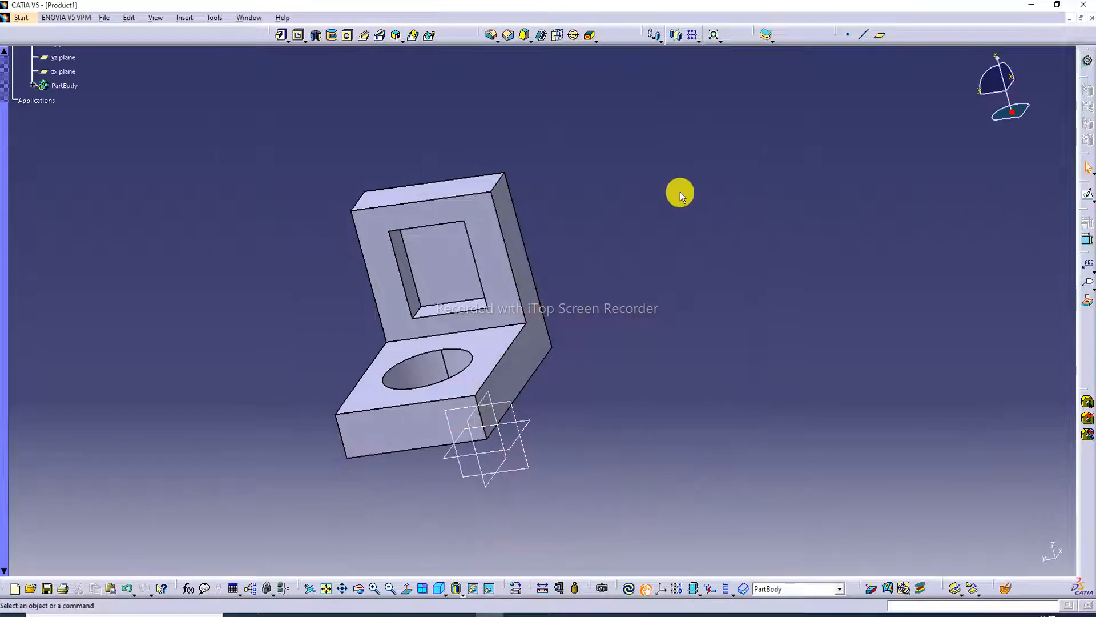
scroll(176, 186, "up", 2)
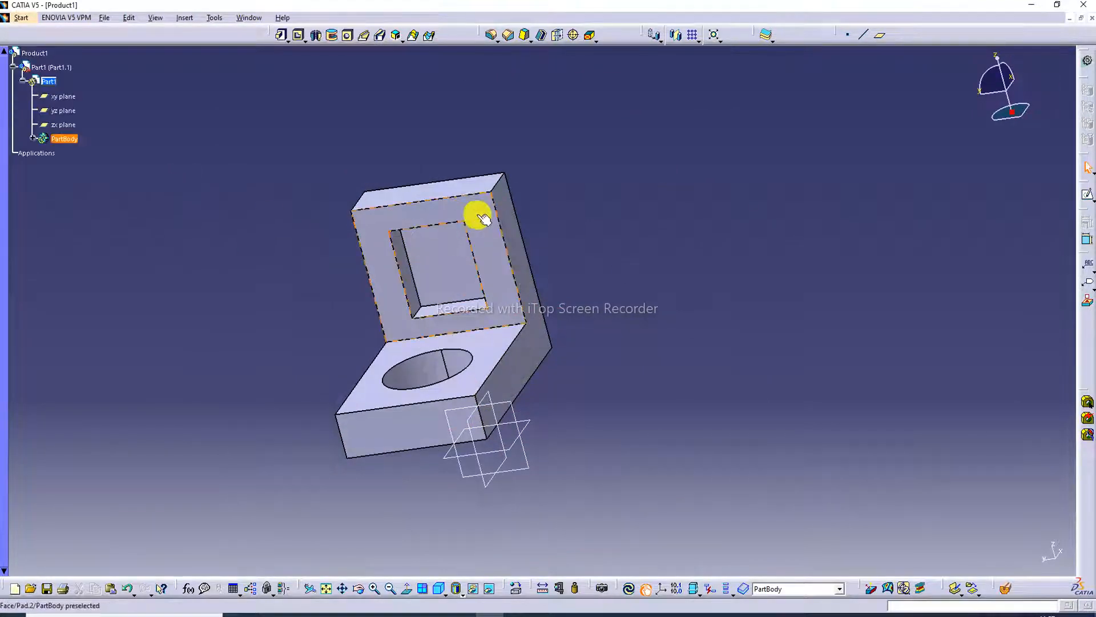
left_click(492, 37)
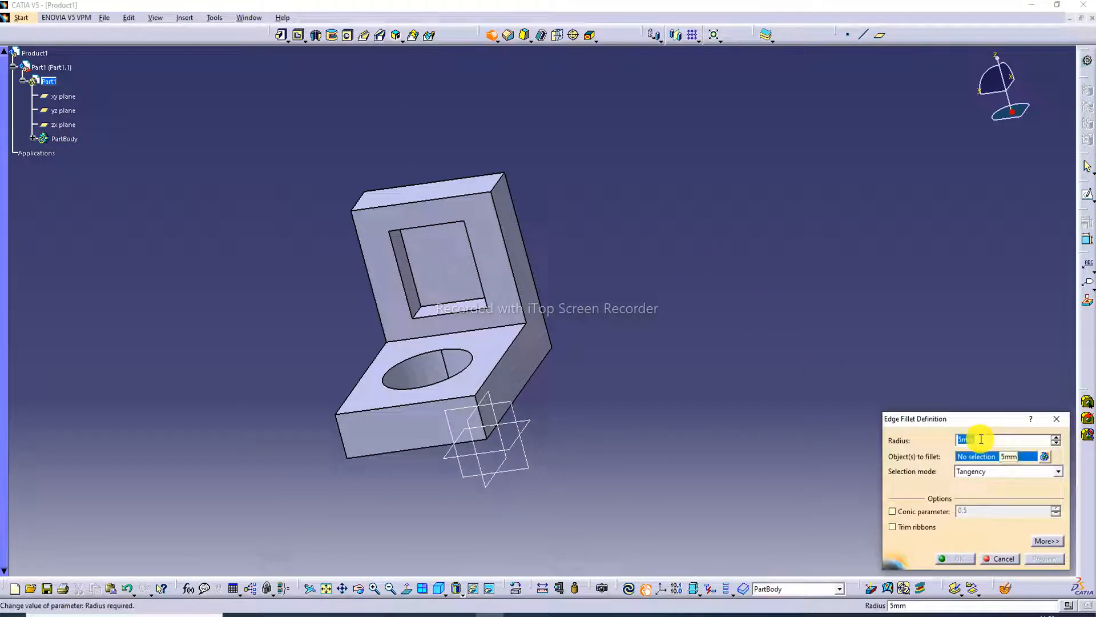
left_click_drag(975, 439, 897, 441)
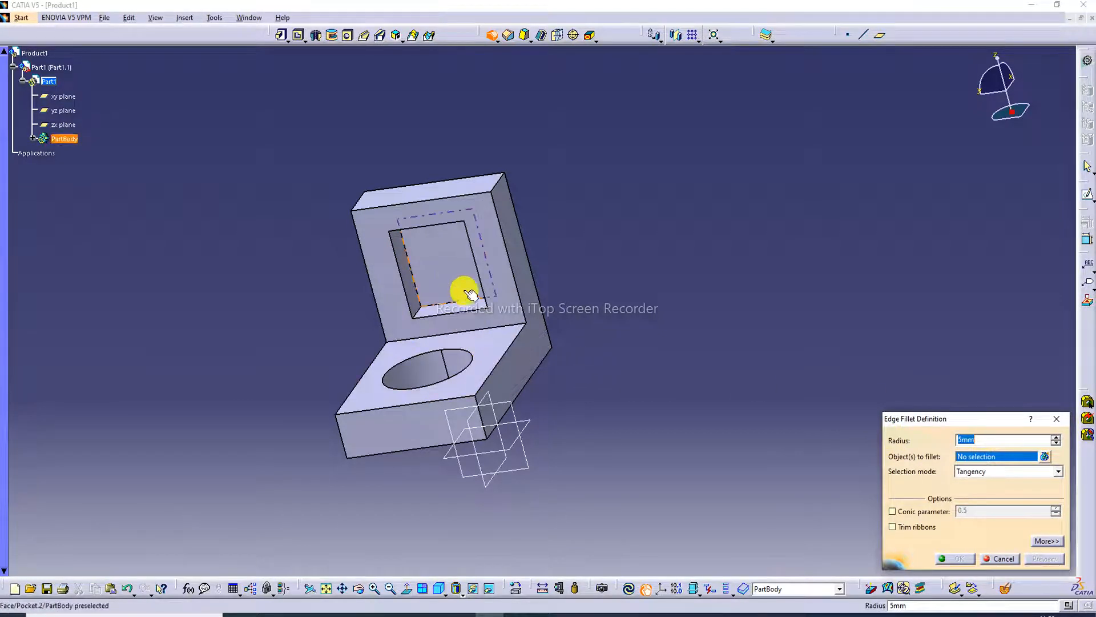
left_click(379, 246)
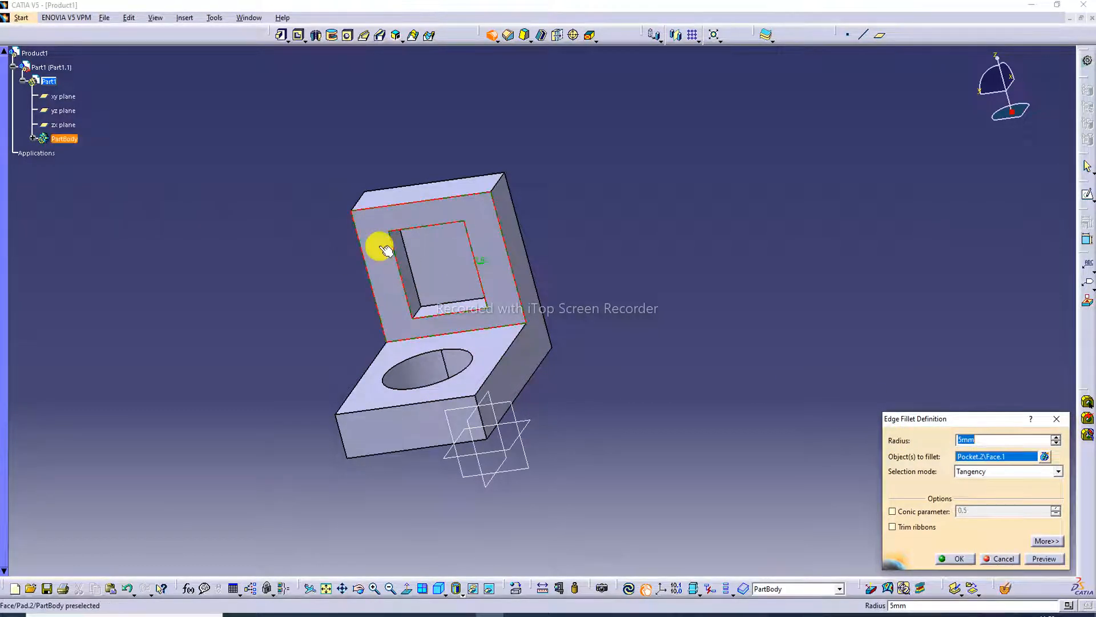
left_click(489, 344)
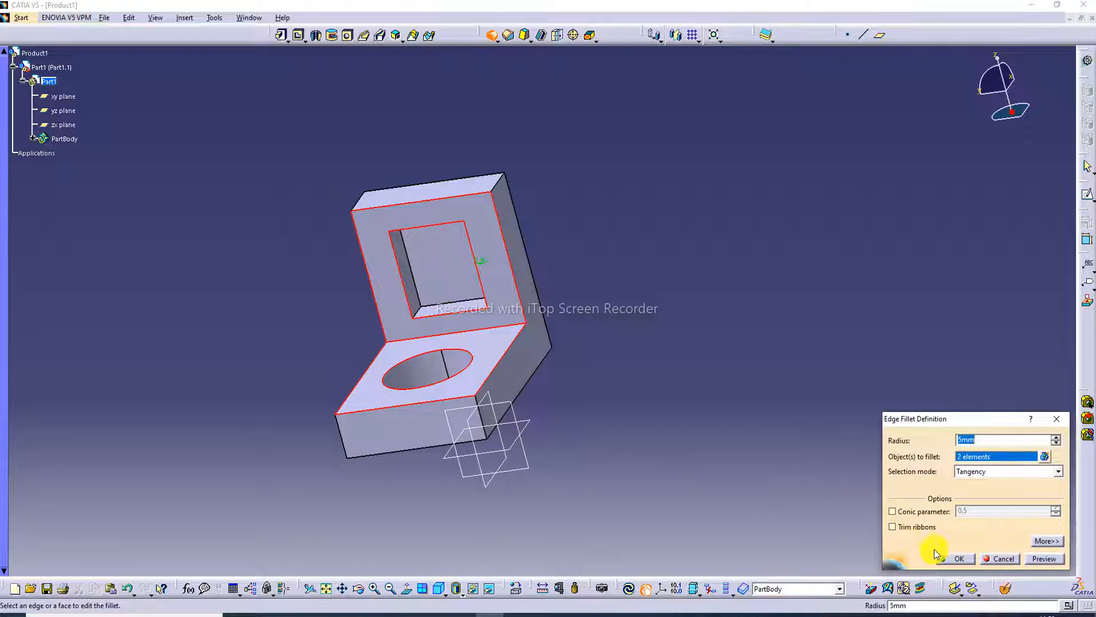
left_click(951, 560)
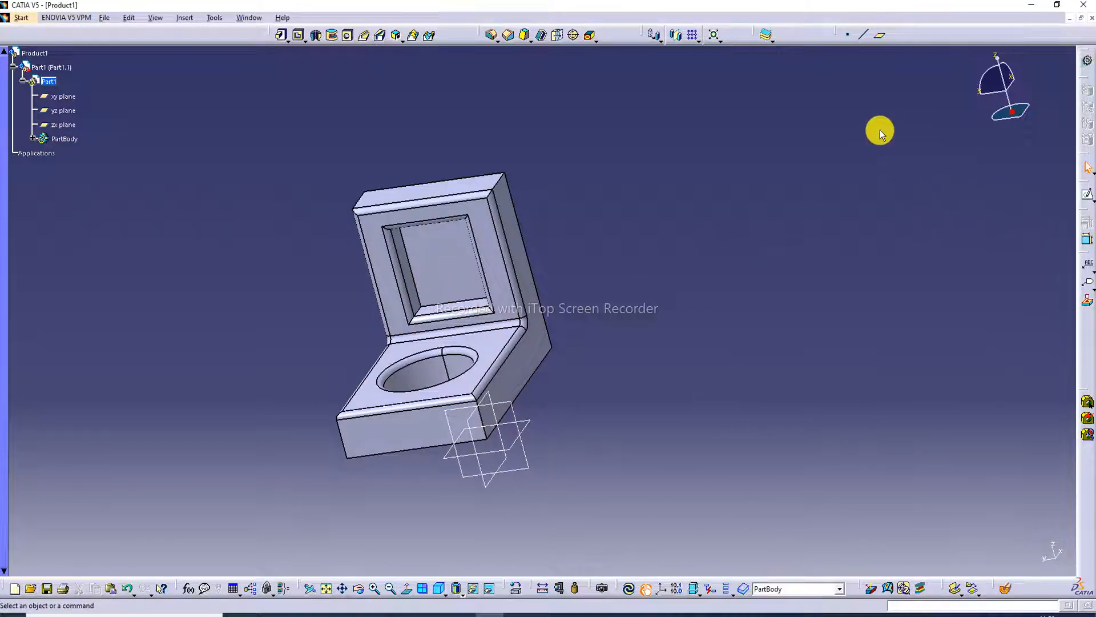
Apply a 5 mm edge fillet to the wall's top end face and both L-shaped side faces.
left_click(491, 35)
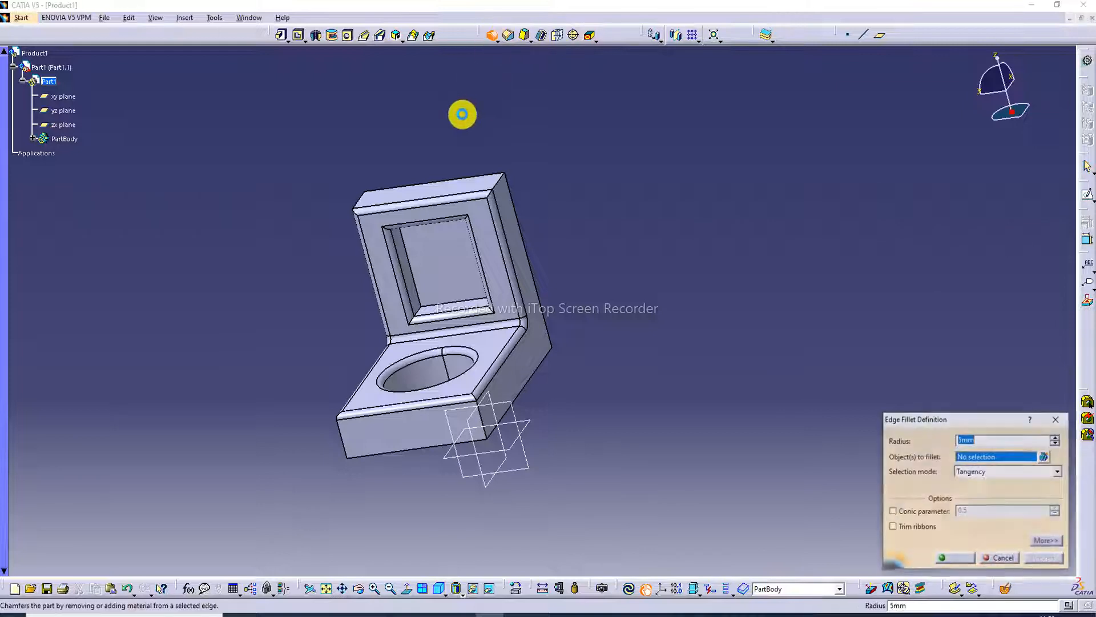
left_click(476, 190)
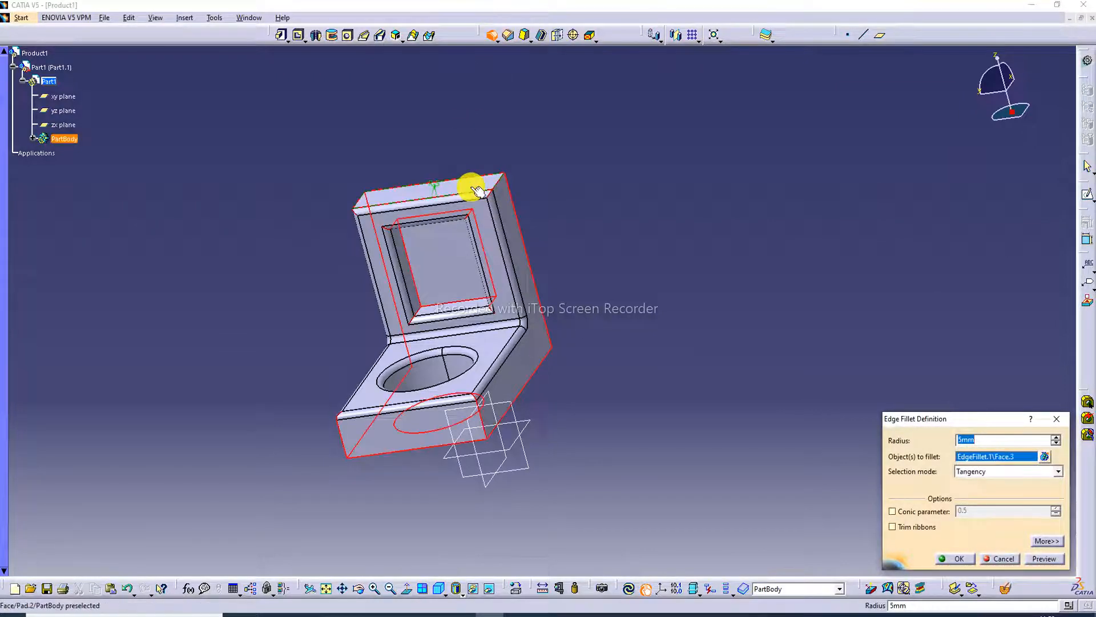
left_click(542, 347)
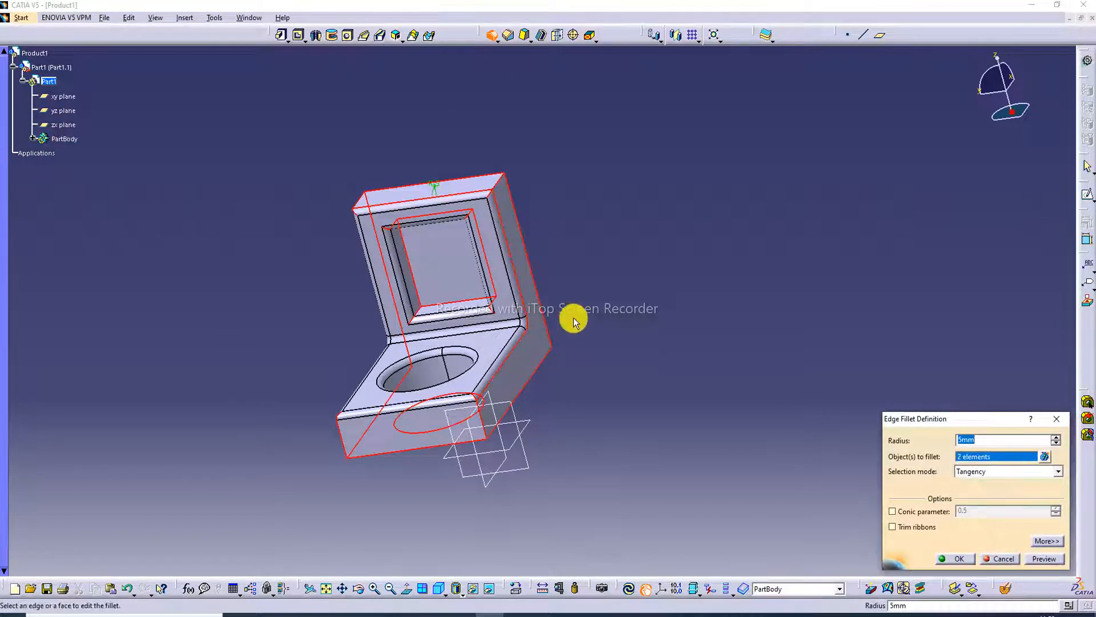
middle_click_drag(641, 252, 710, 318)
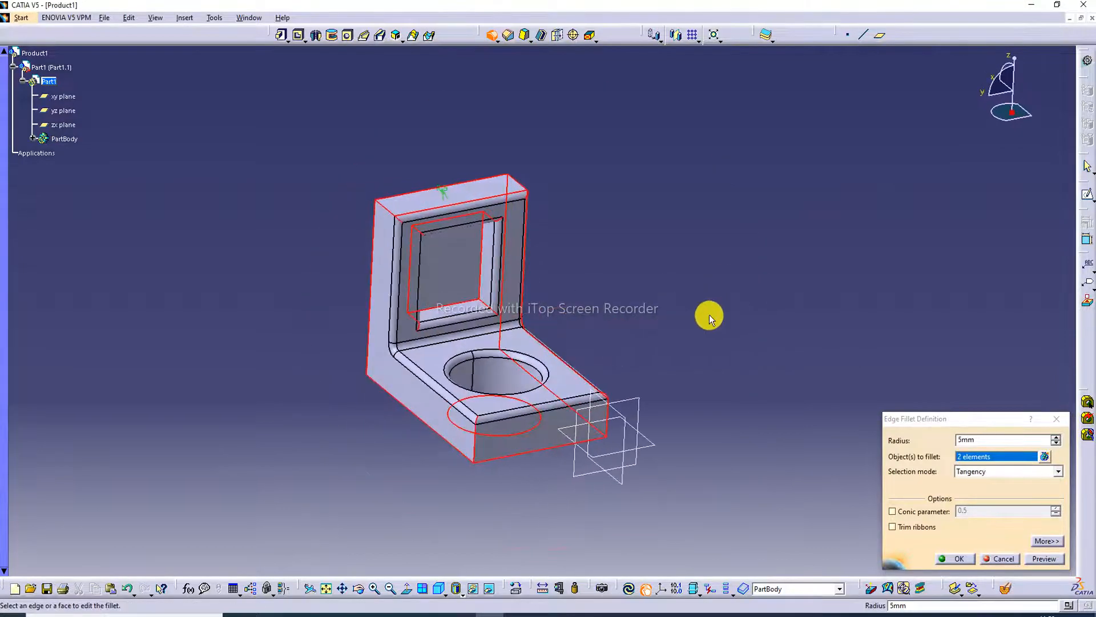
left_click(398, 385)
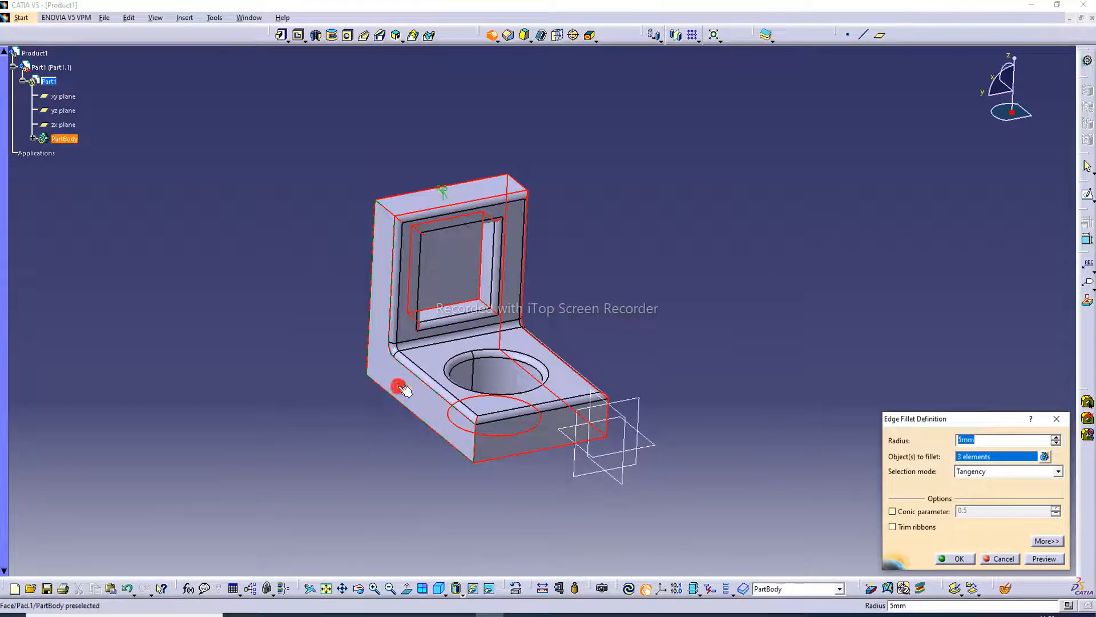
left_click(964, 561)
Fillet the outer corner edge between the wall's back and the base's underside with a 5 mm radius.
middle_click_drag(677, 282, 962, 143)
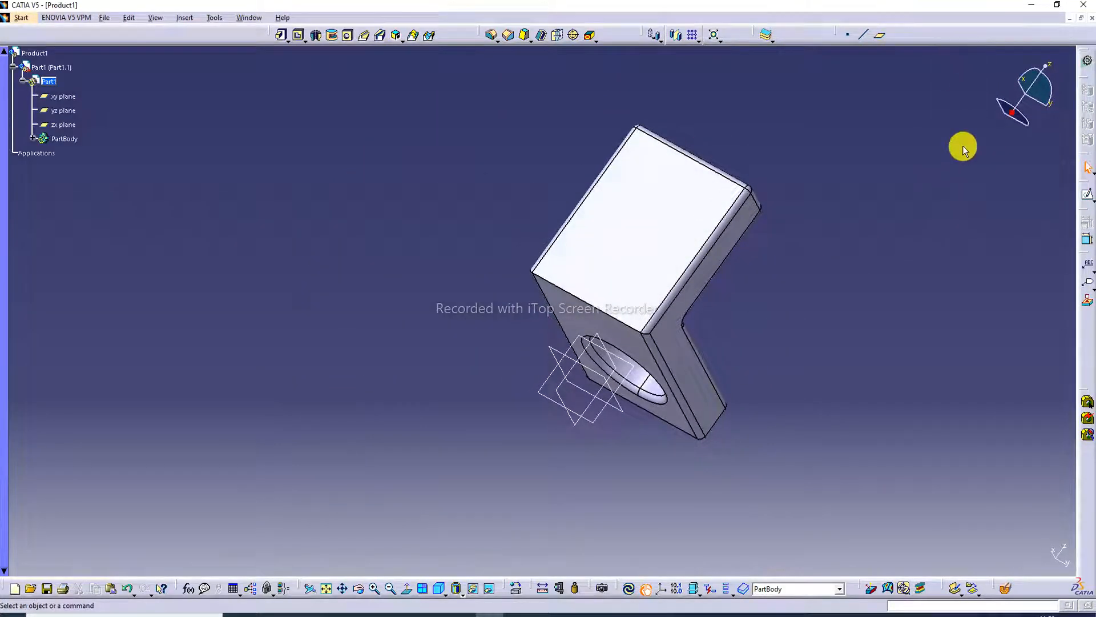
left_click(491, 35)
left_click(594, 308)
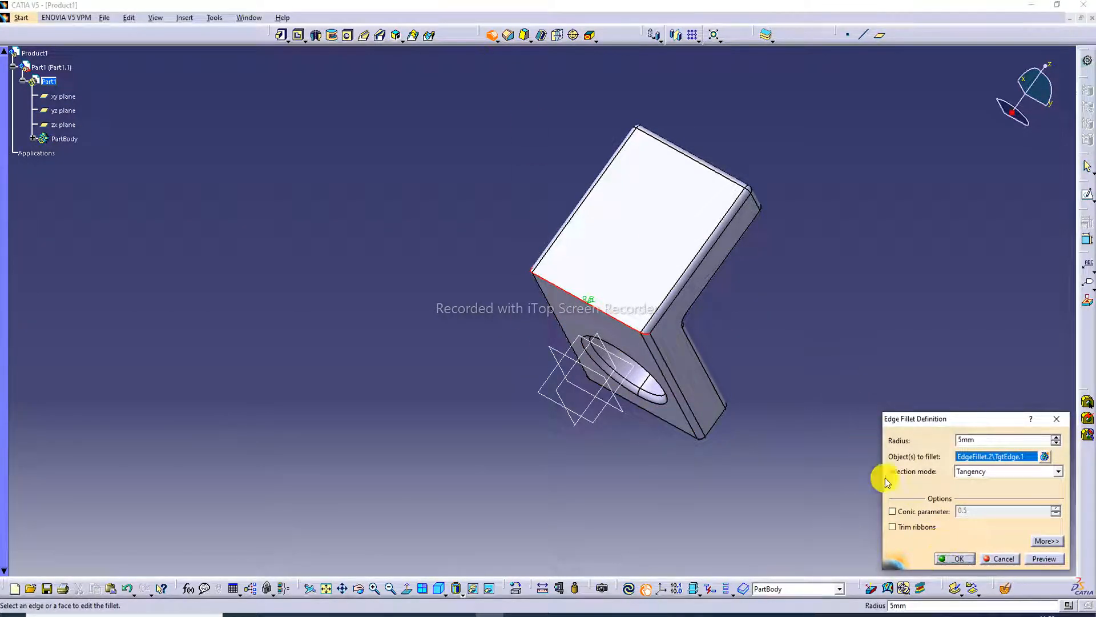
left_click(948, 560)
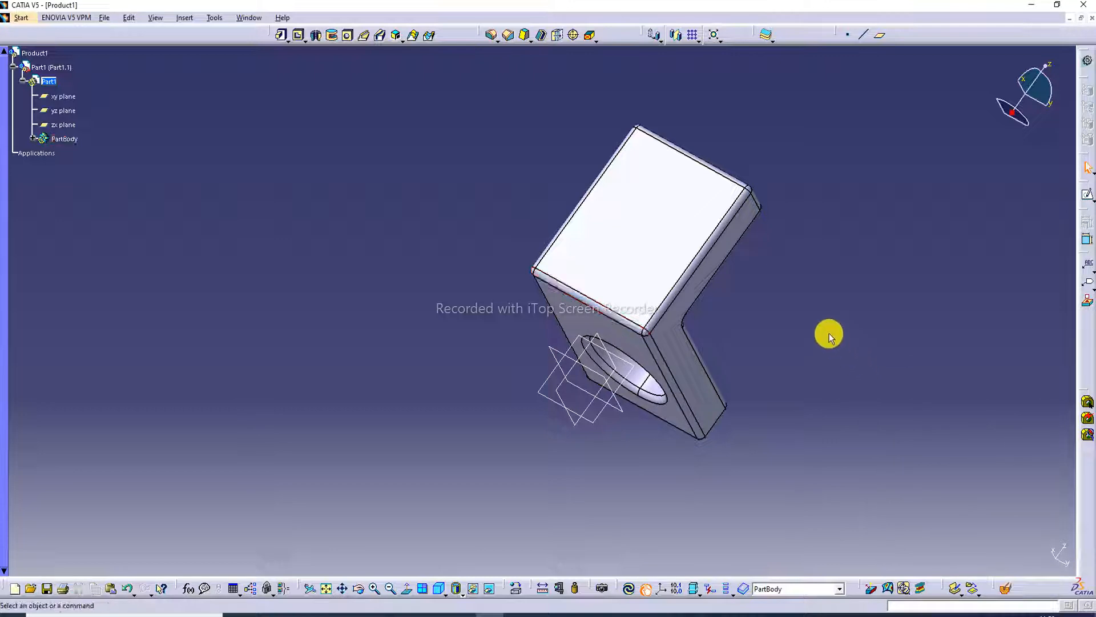
Check the colours in the practice drawing, expand PartBody and set the fill colour of Pad.1 to magenta.
middle_click_drag(828, 331, 308, 293)
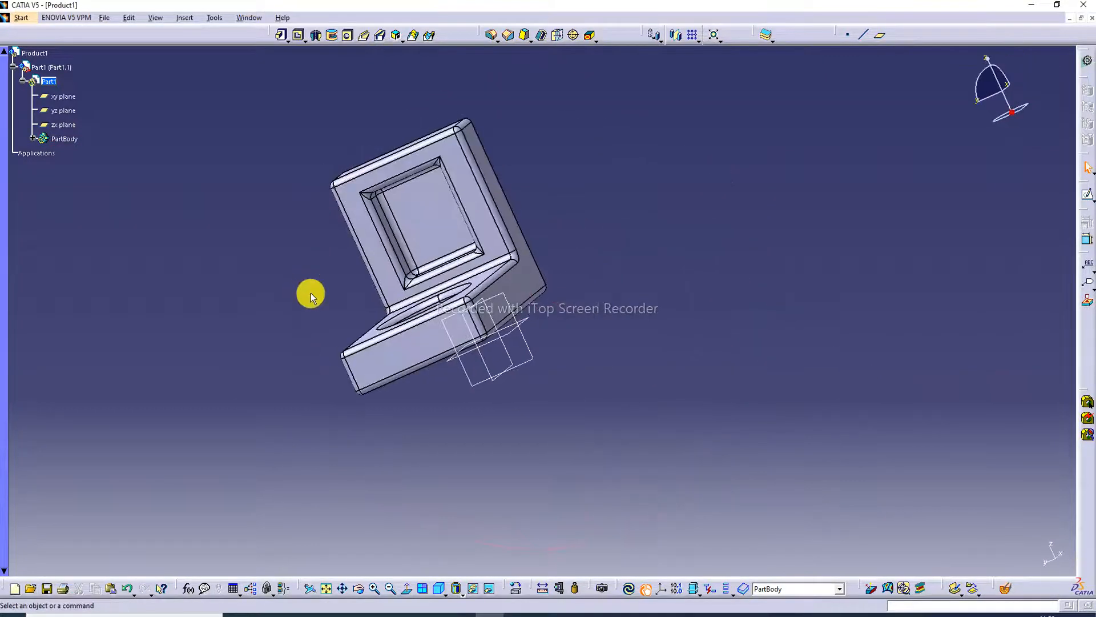
left_click(334, 614)
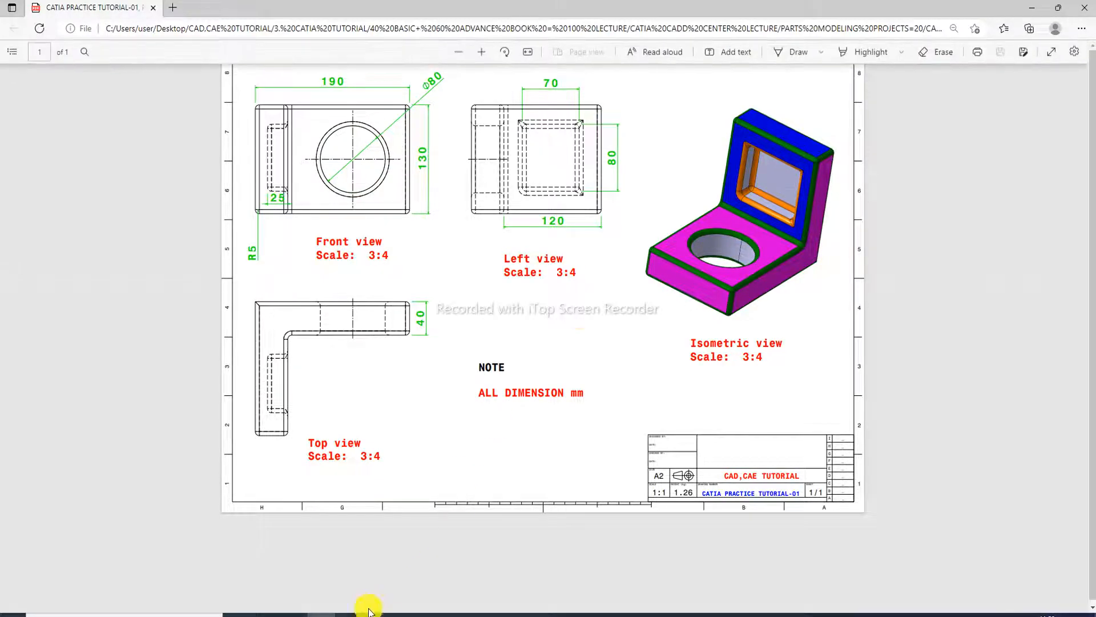
left_click(487, 614)
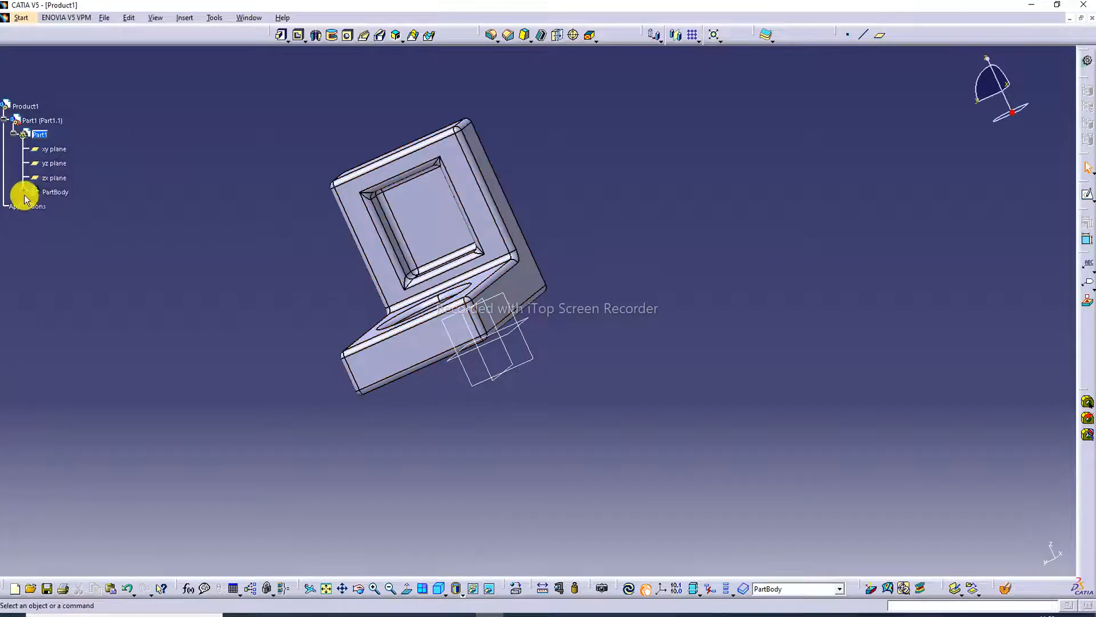
left_click(24, 192)
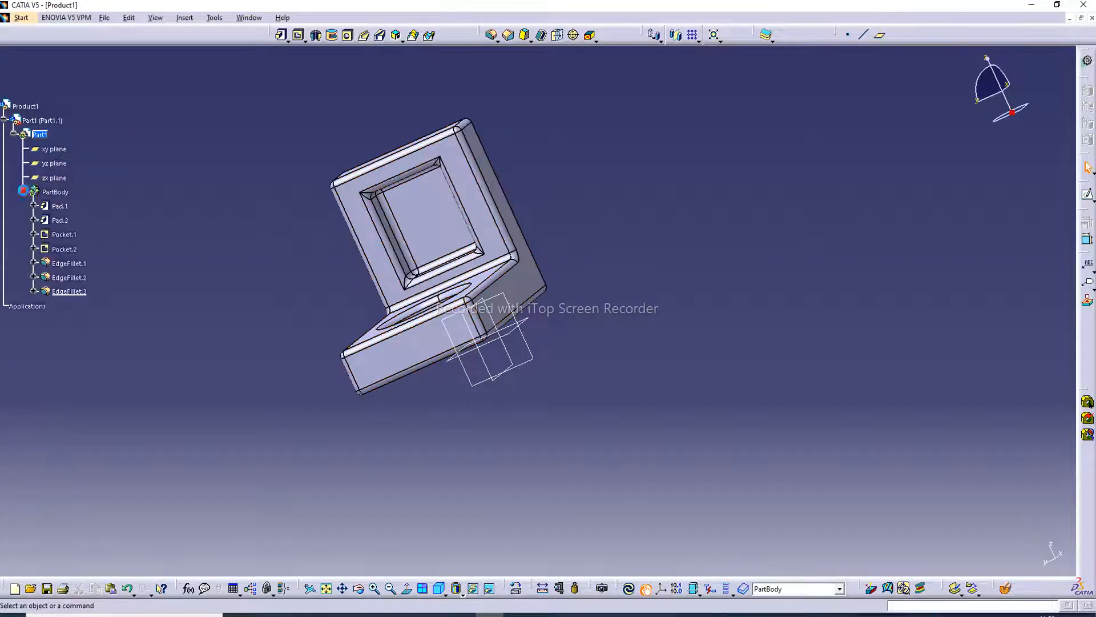
right_click(57, 207)
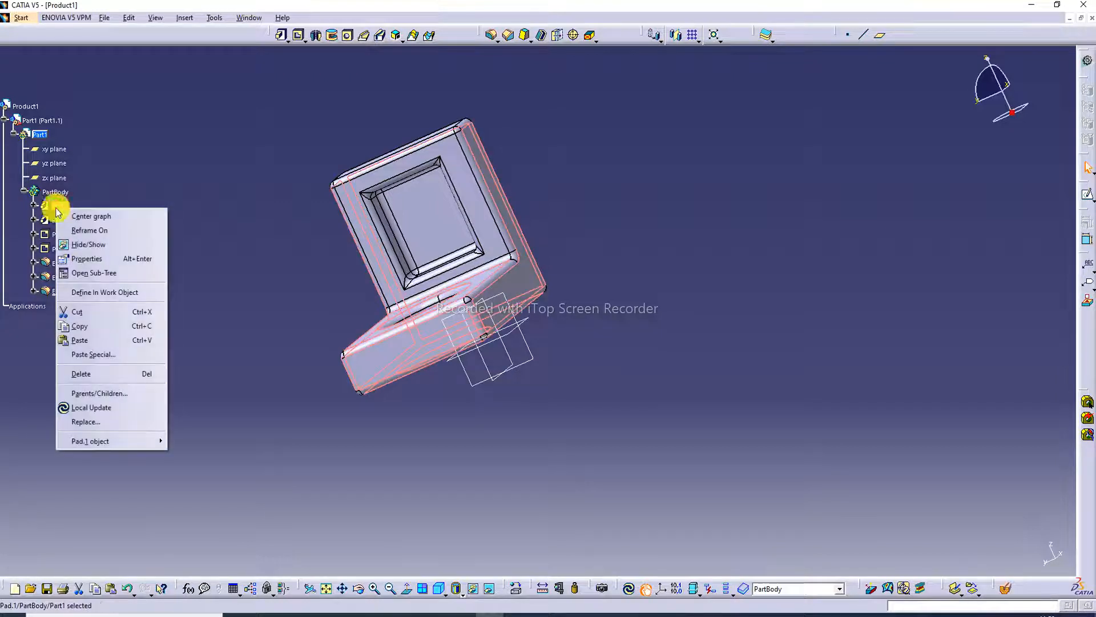
left_click(96, 260)
left_click(820, 190)
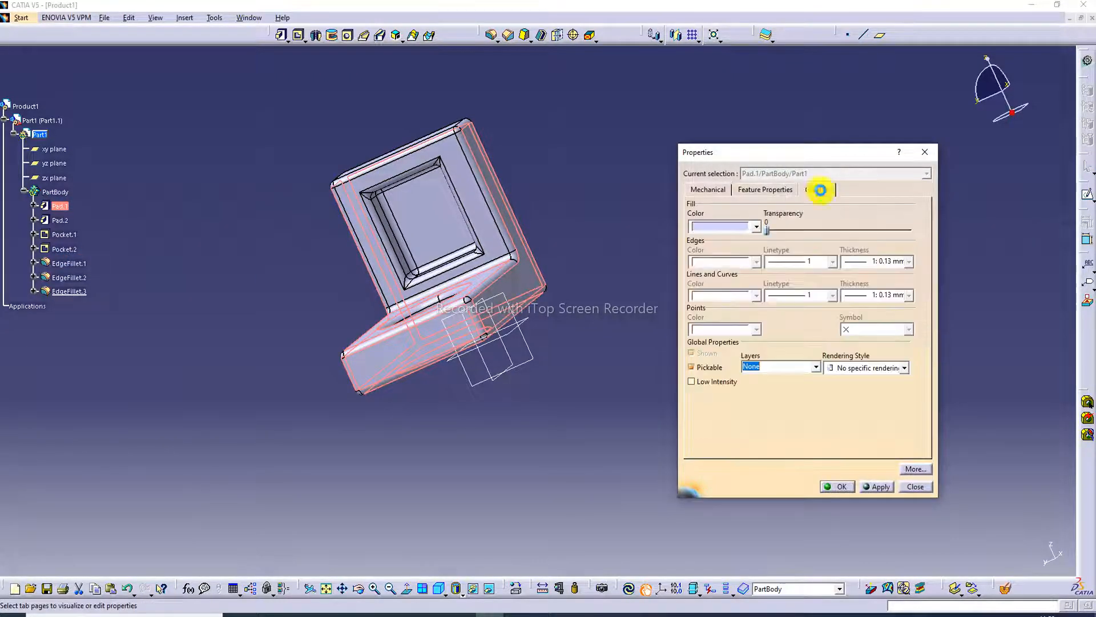
left_click(756, 227)
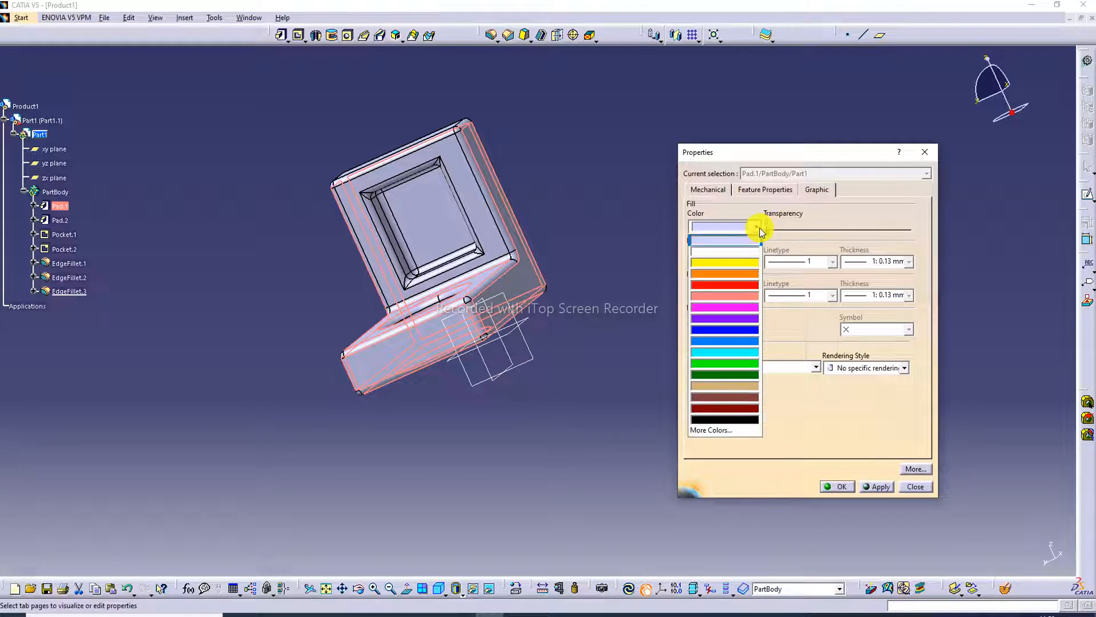
left_click(731, 308)
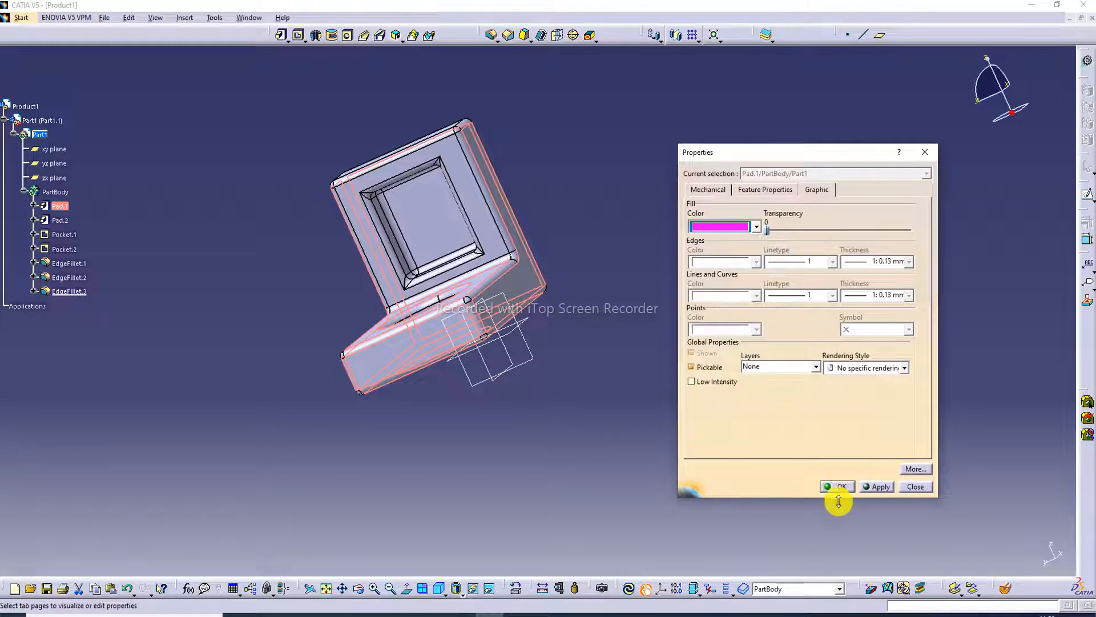
left_click(883, 486)
left_click(836, 487)
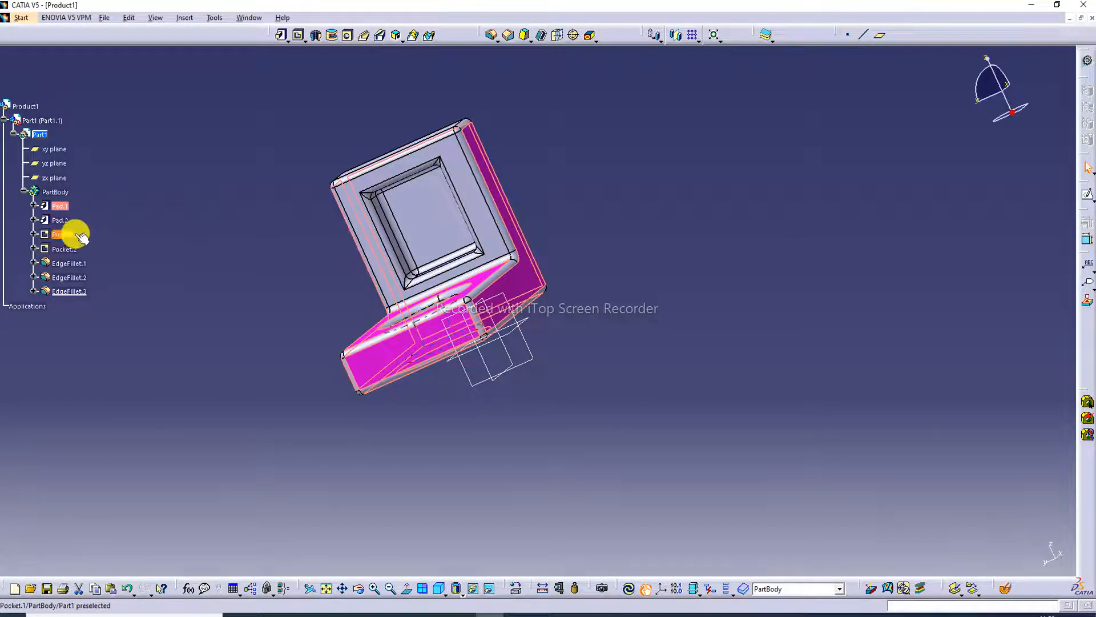
Set the fill colour of Pad.2, the upright wall, to blue in its graphic properties.
right_click(57, 221)
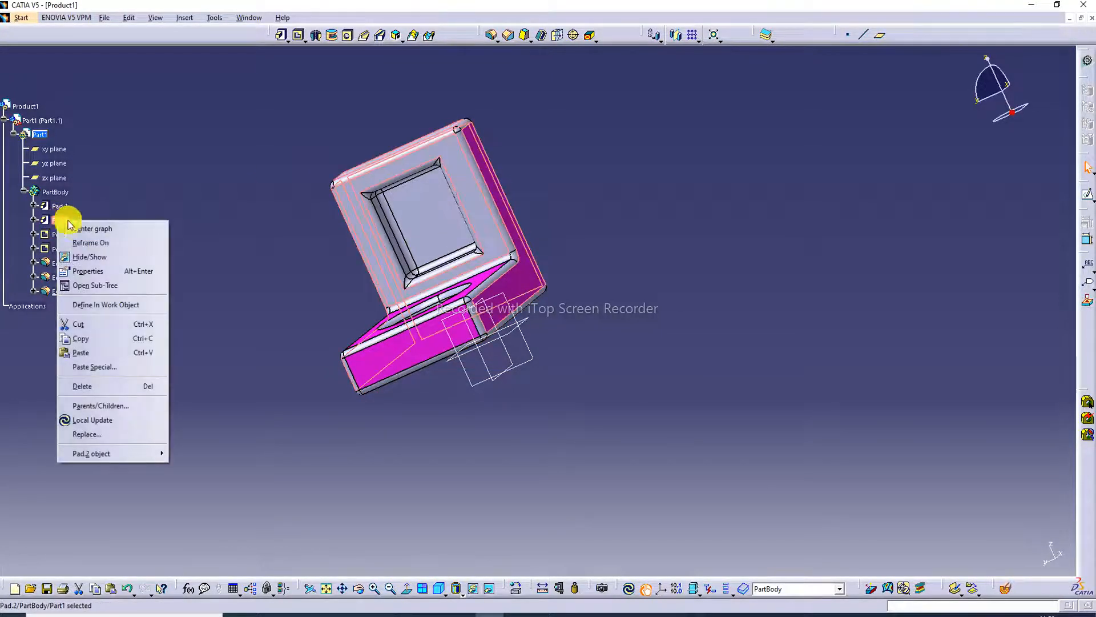
left_click(86, 271)
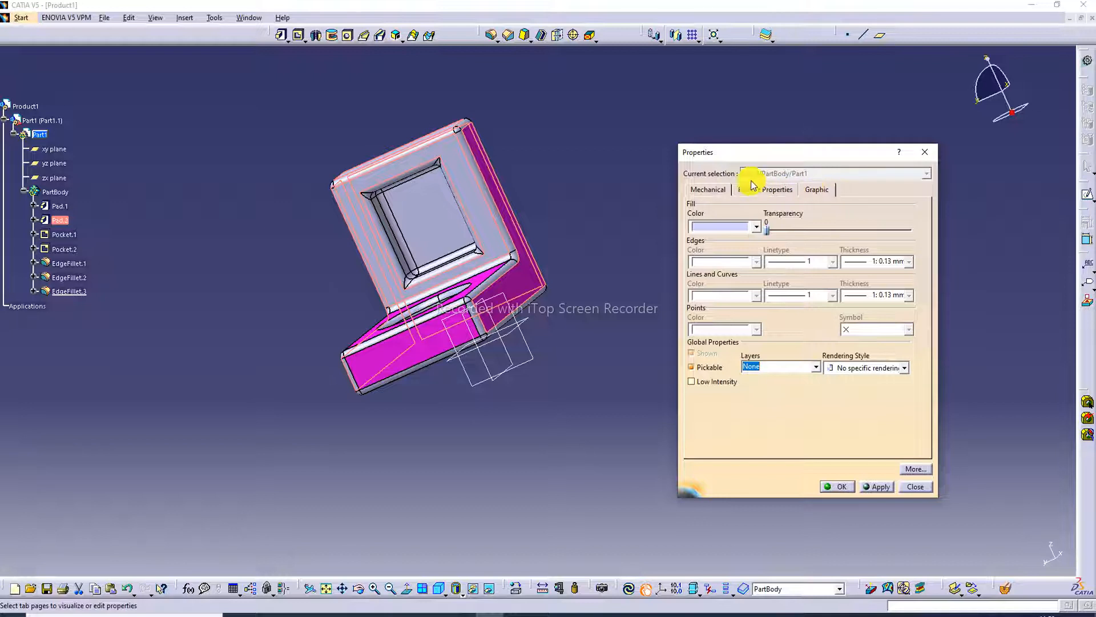
left_click(755, 227)
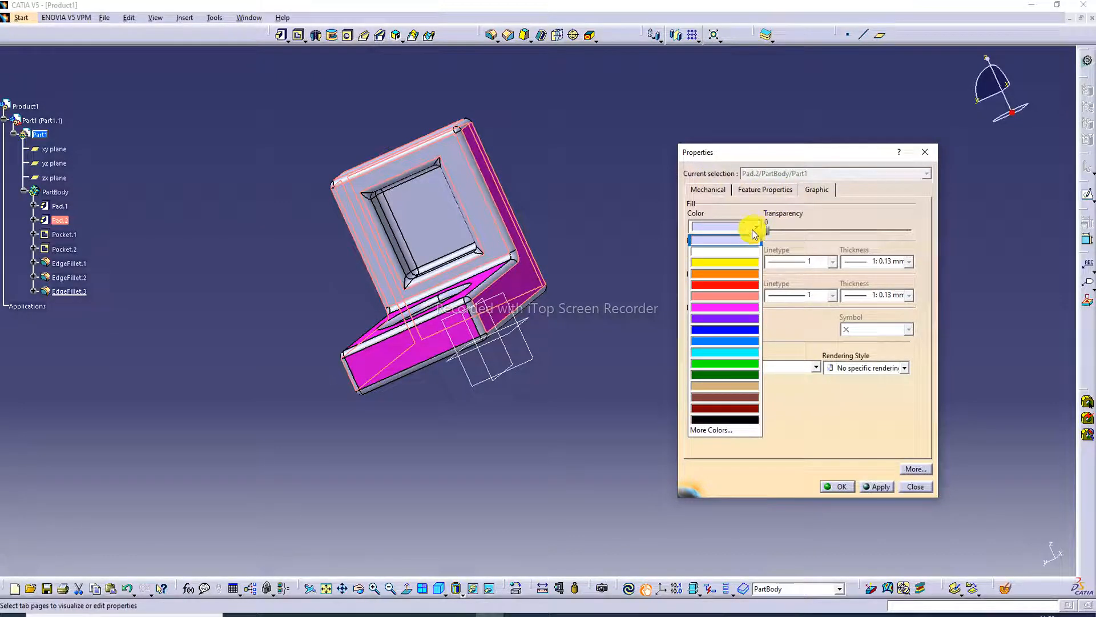
left_click(727, 330)
left_click(840, 486)
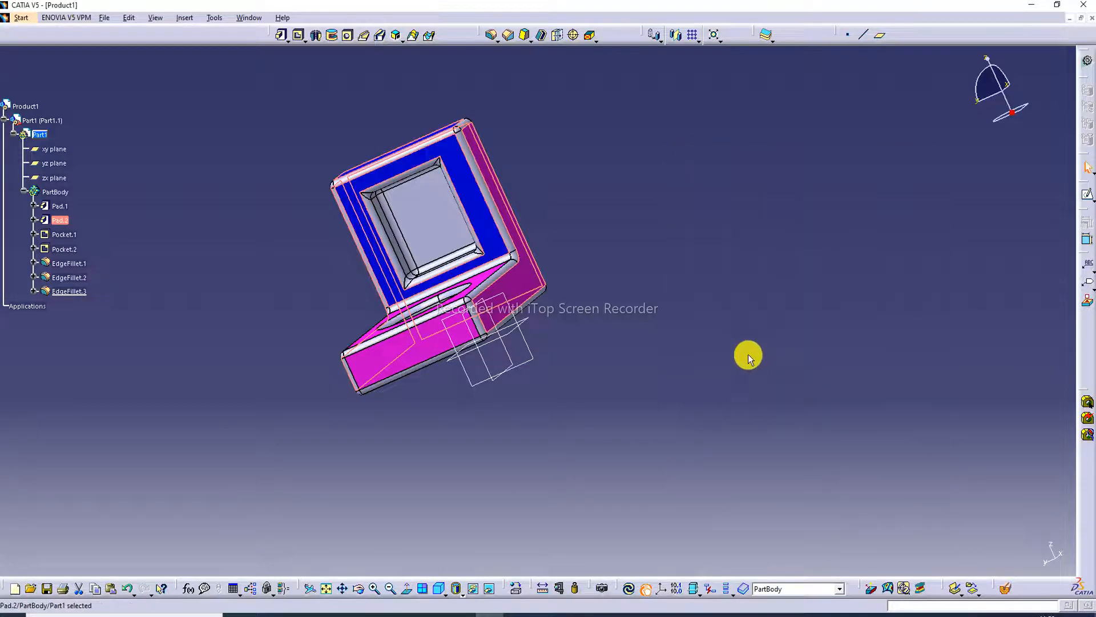
middle_click_drag(640, 220, 617, 351)
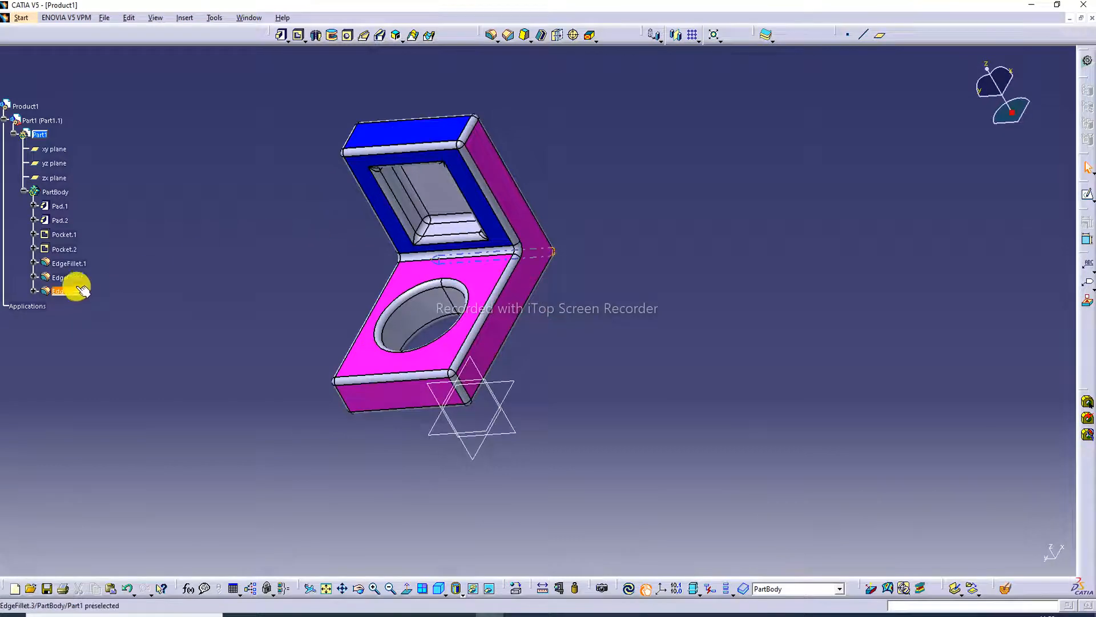
Check the fillet colour in the practice drawing and set the fill colour of EdgeFillet.1, EdgeFillet.2 and EdgeFillet.3 to dark green.
left_click(322, 615)
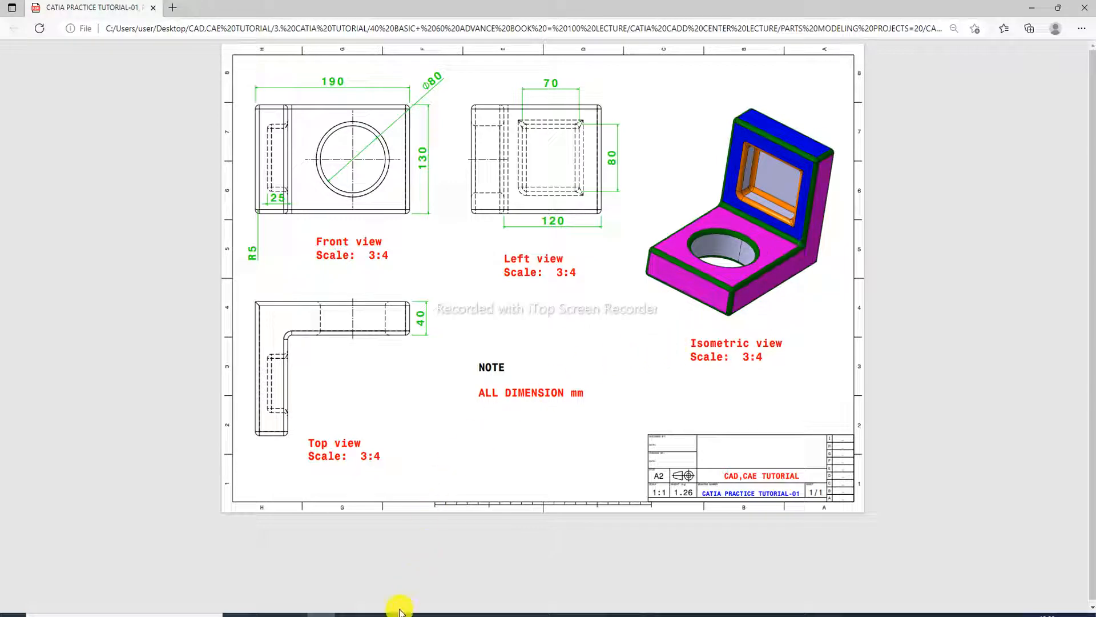
left_click(439, 612)
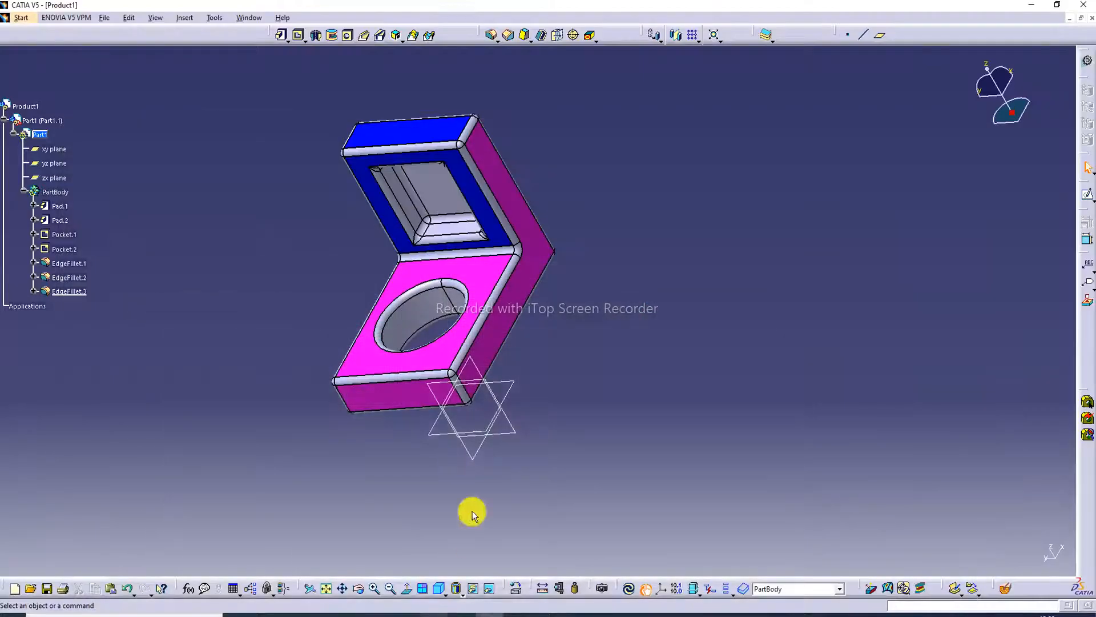
left_click(69, 264)
left_click(70, 291, "shift")
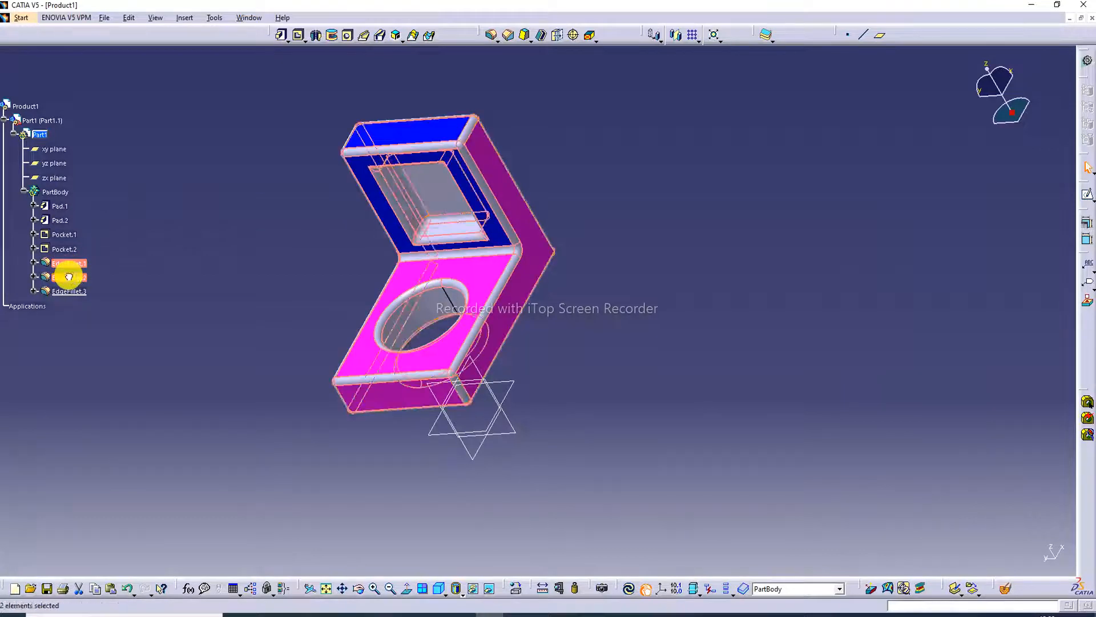
right_click(70, 292)
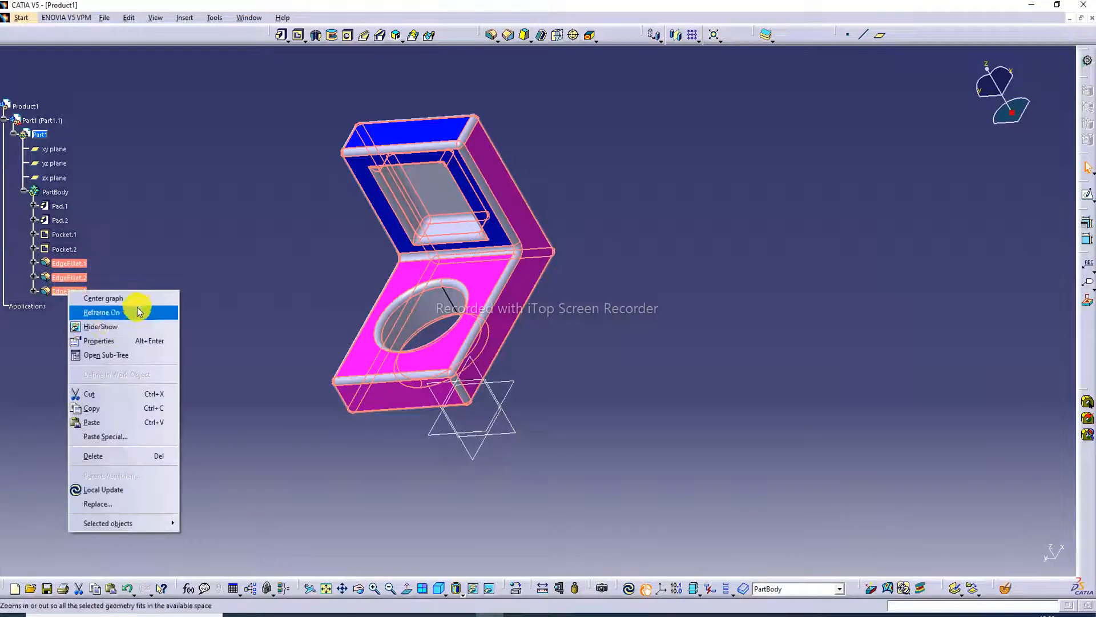
left_click(108, 342)
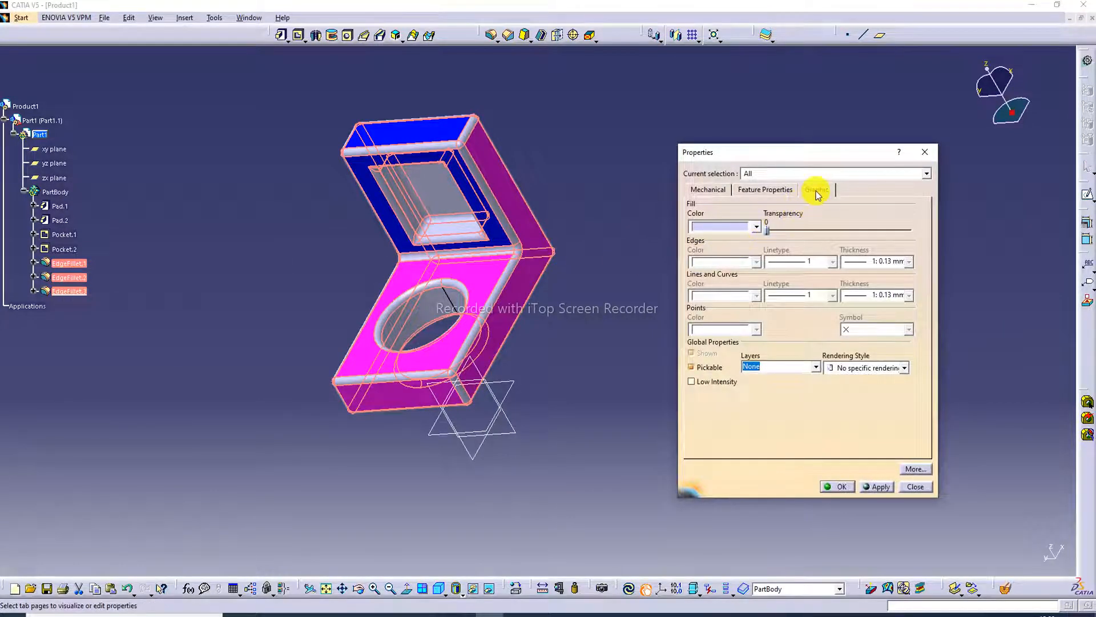
left_click(756, 227)
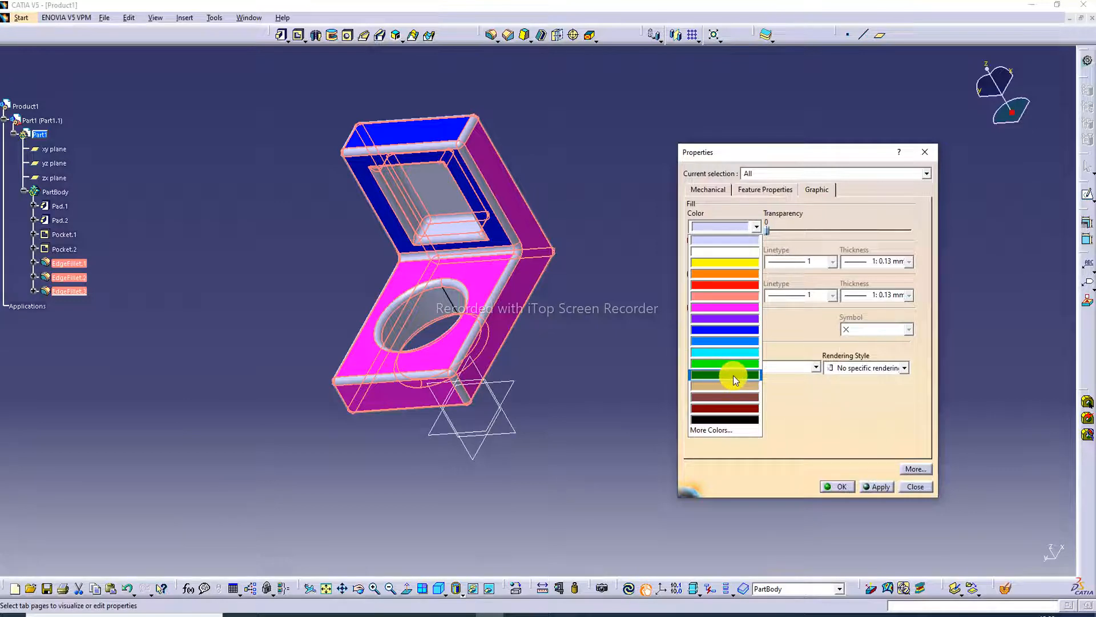
left_click(733, 375)
left_click(837, 486)
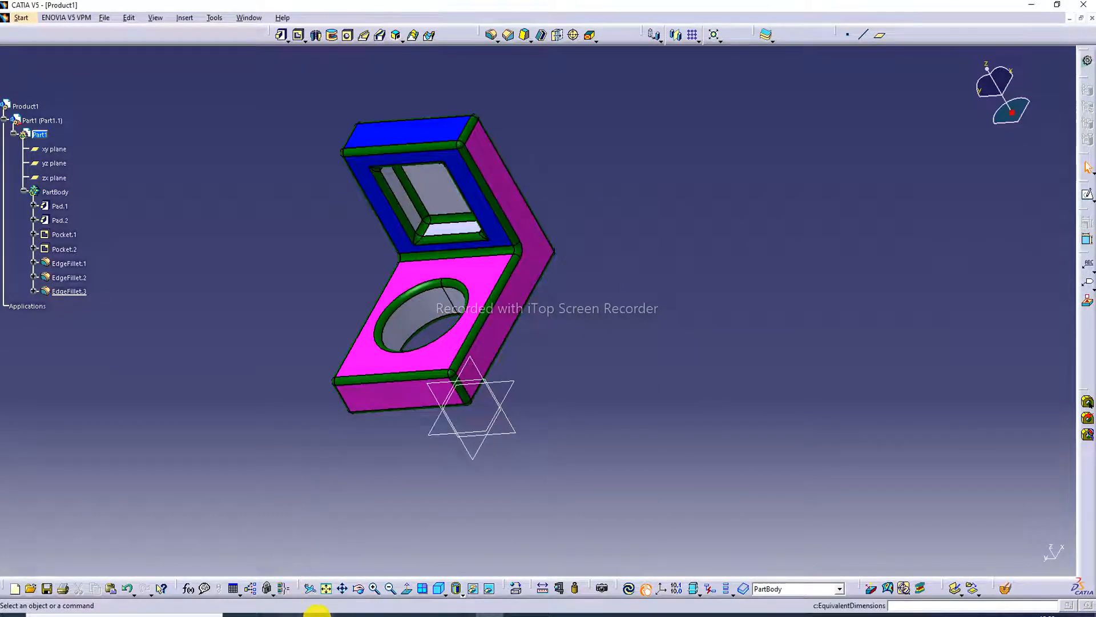
Check the pocket colours in the practice drawing's isometric view and expand EdgeFillet.1 in the model's feature tree.
left_click(291, 614)
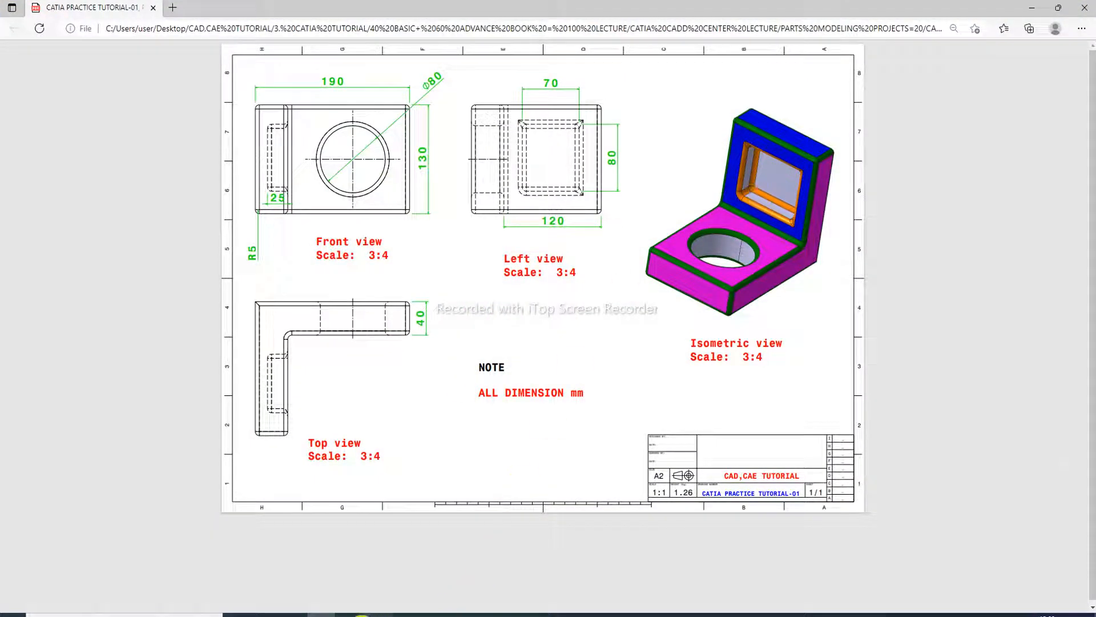
mouse_move(326, 615)
left_click(320, 562)
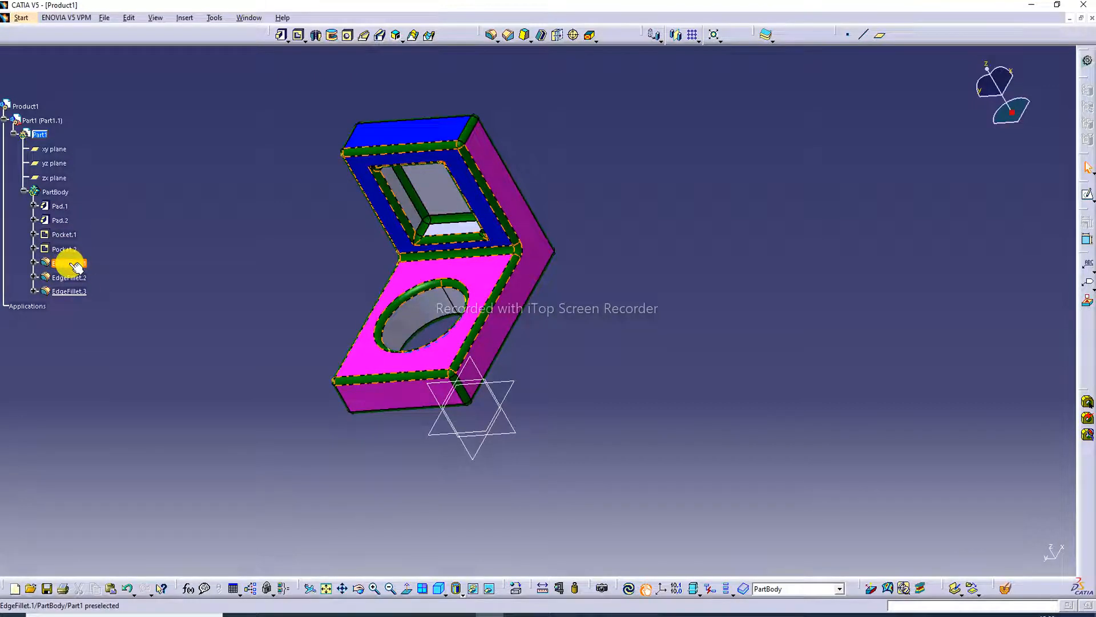
left_click(32, 263)
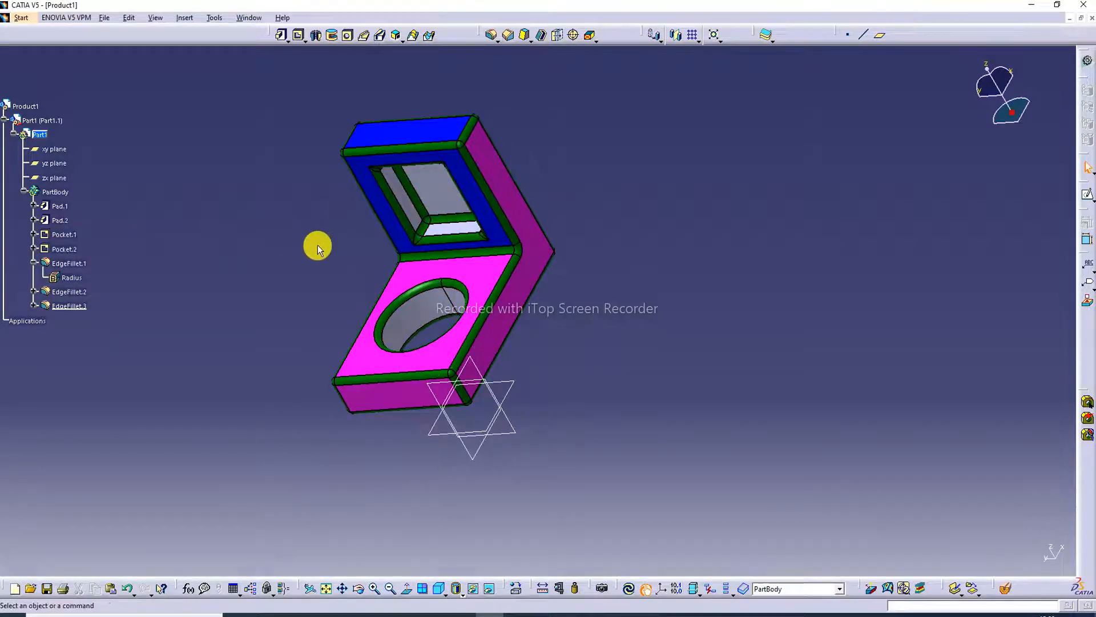
Set the fill colour of the wall pocket's floor face to bright green in its graphic properties.
middle_click_drag(313, 245, 360, 183)
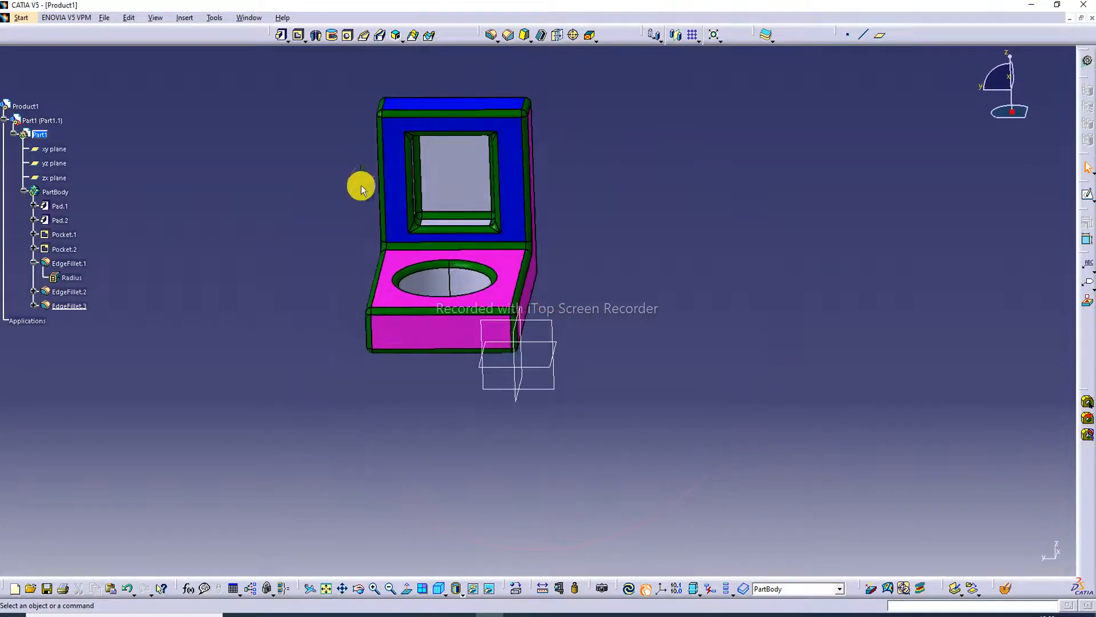
right_click(450, 178)
left_click(478, 225)
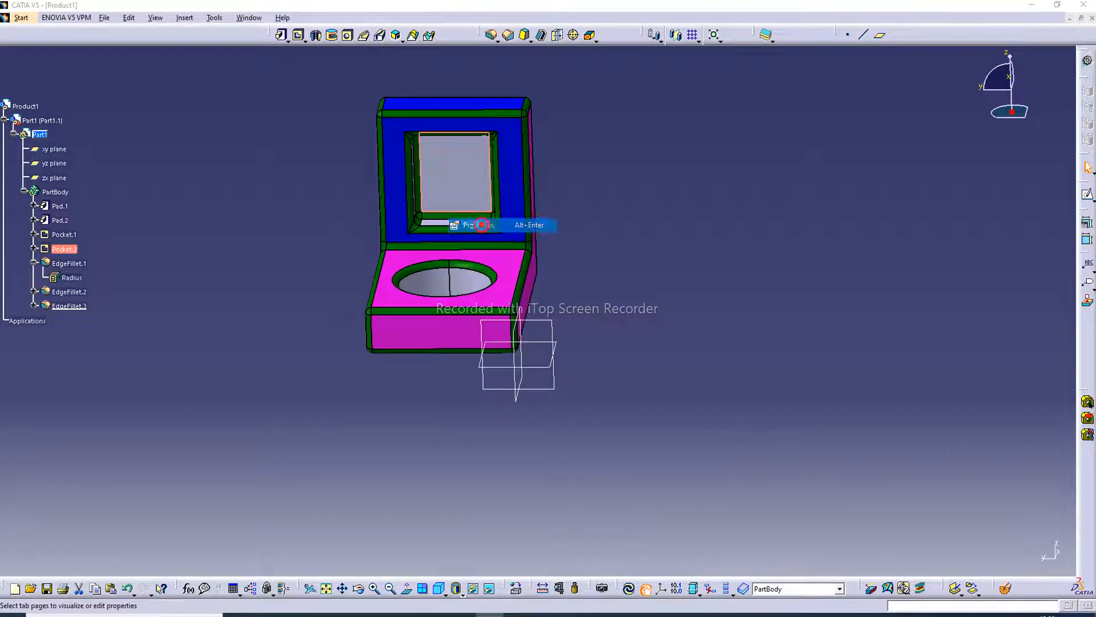
left_click(755, 227)
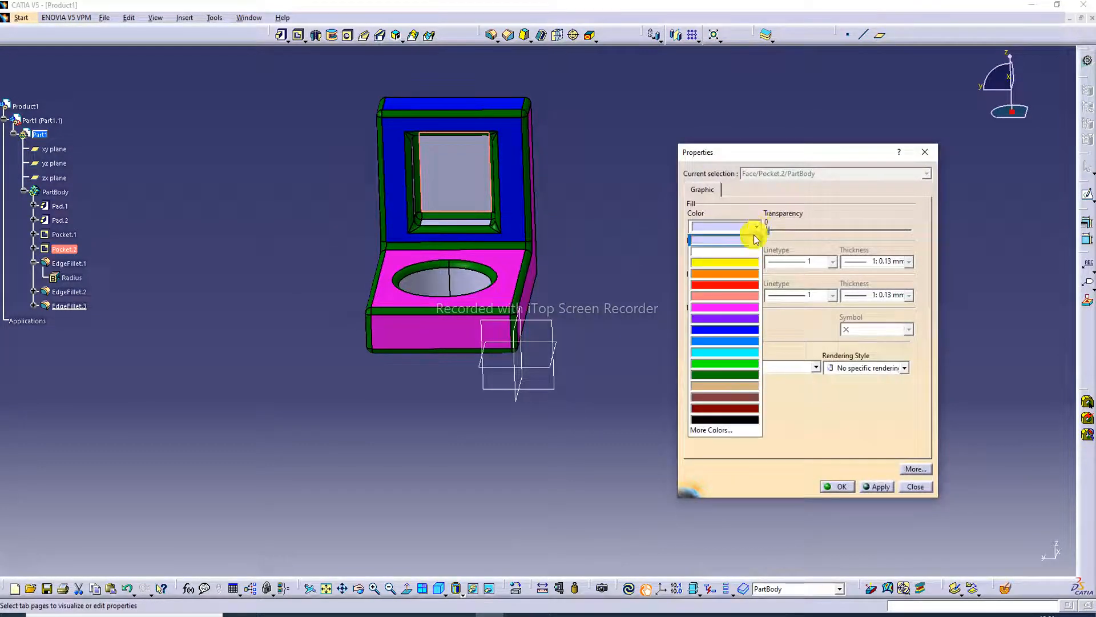
left_click(731, 364)
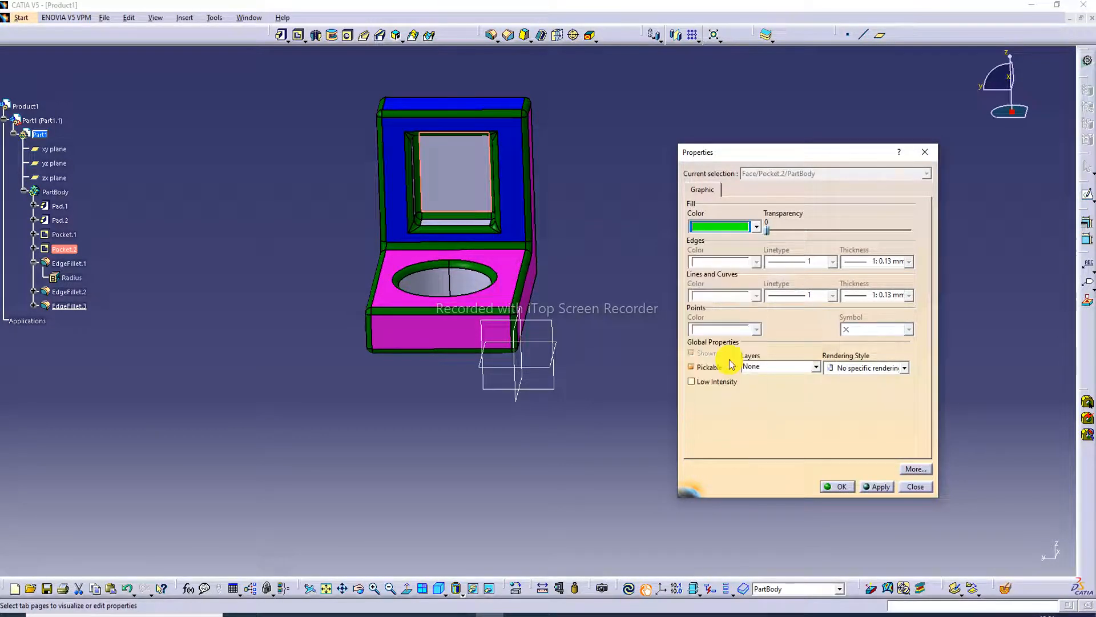
left_click(831, 487)
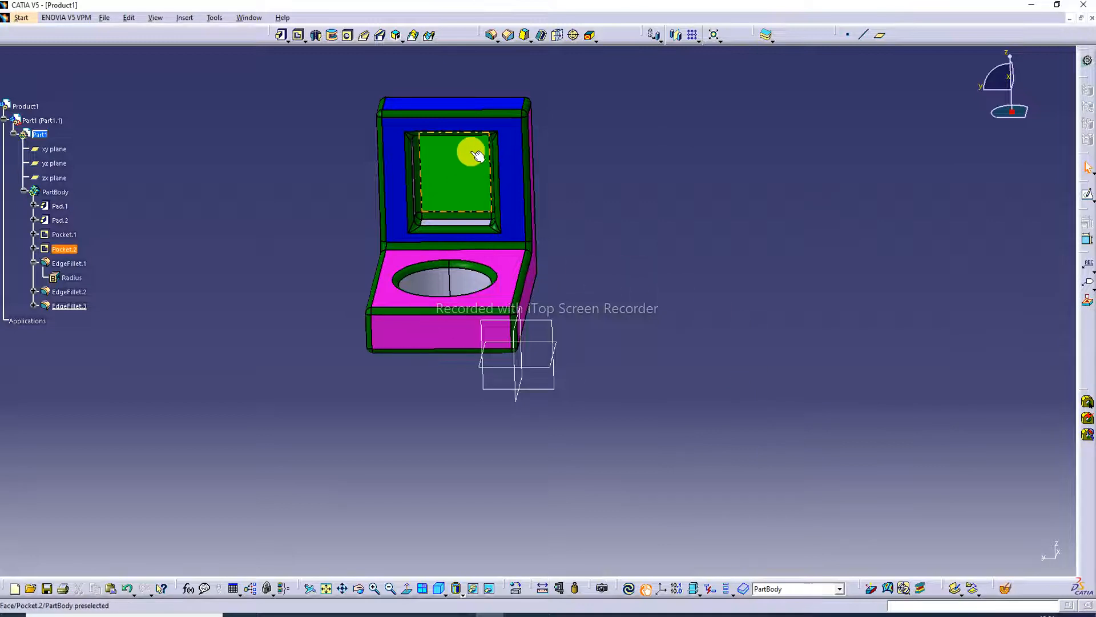
Set the fill colour of the wall pocket's floor face to red.
right_click(459, 164)
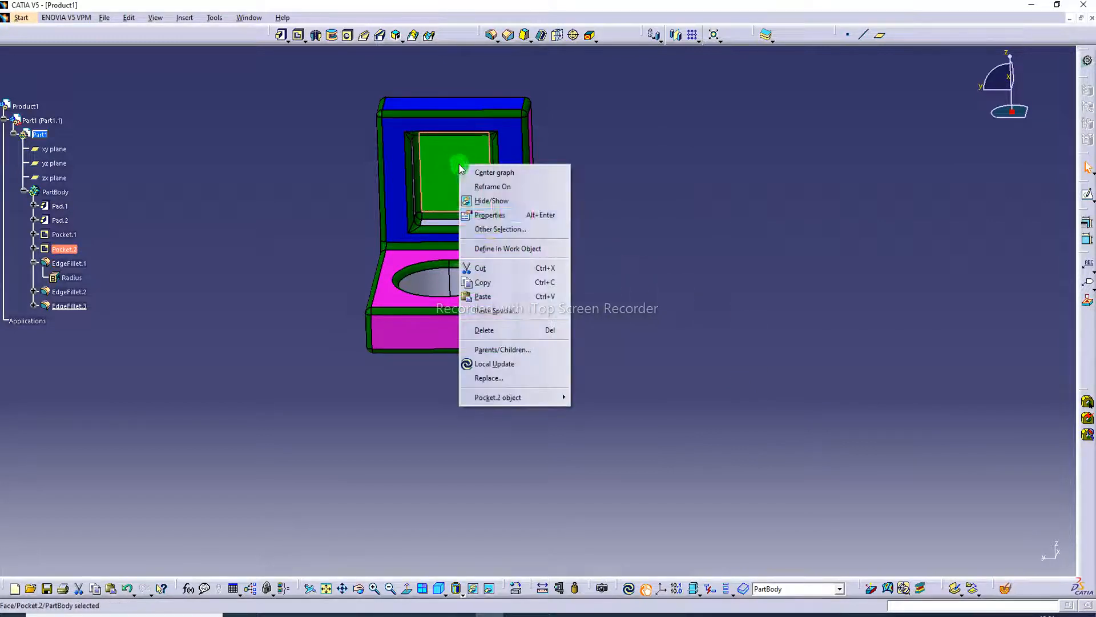
left_click(505, 221)
left_click(761, 230)
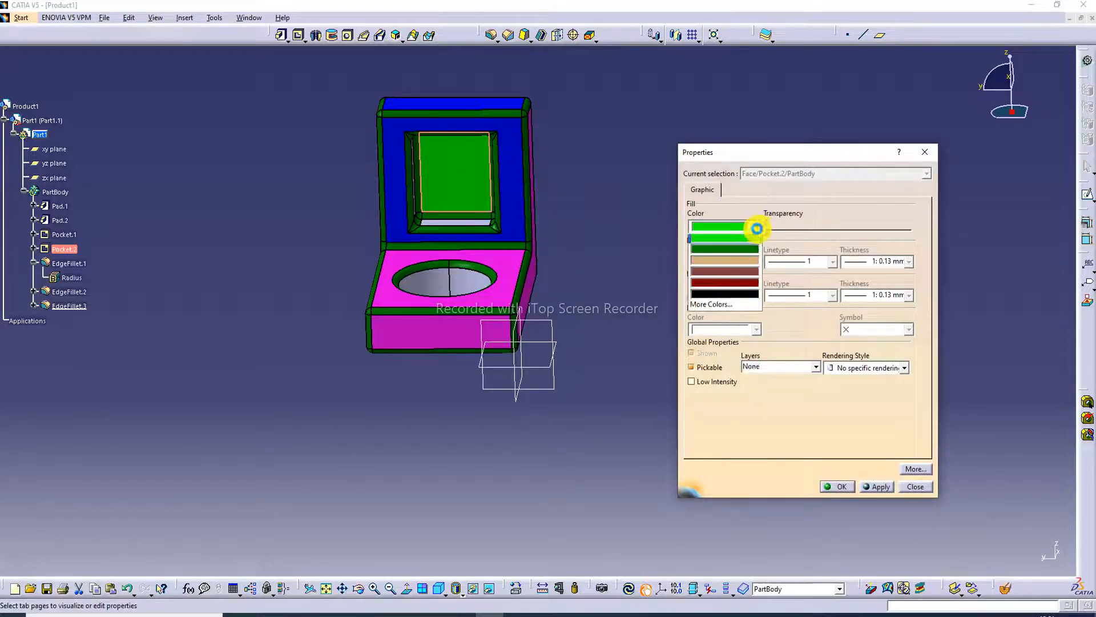
left_click(741, 294)
left_click(829, 490)
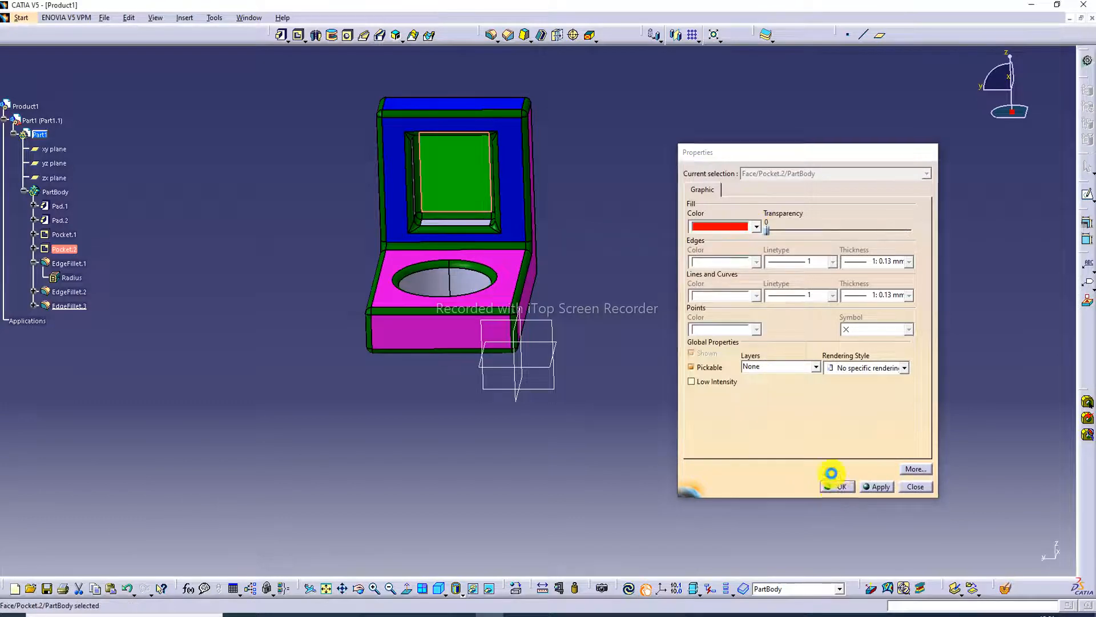
Examine the coloured bracket and its pocket fillets from several angles and compare them with the isometric view in the practice drawing.
middle_click_drag(717, 279, 725, 249)
scroll(725, 249, "up", 1)
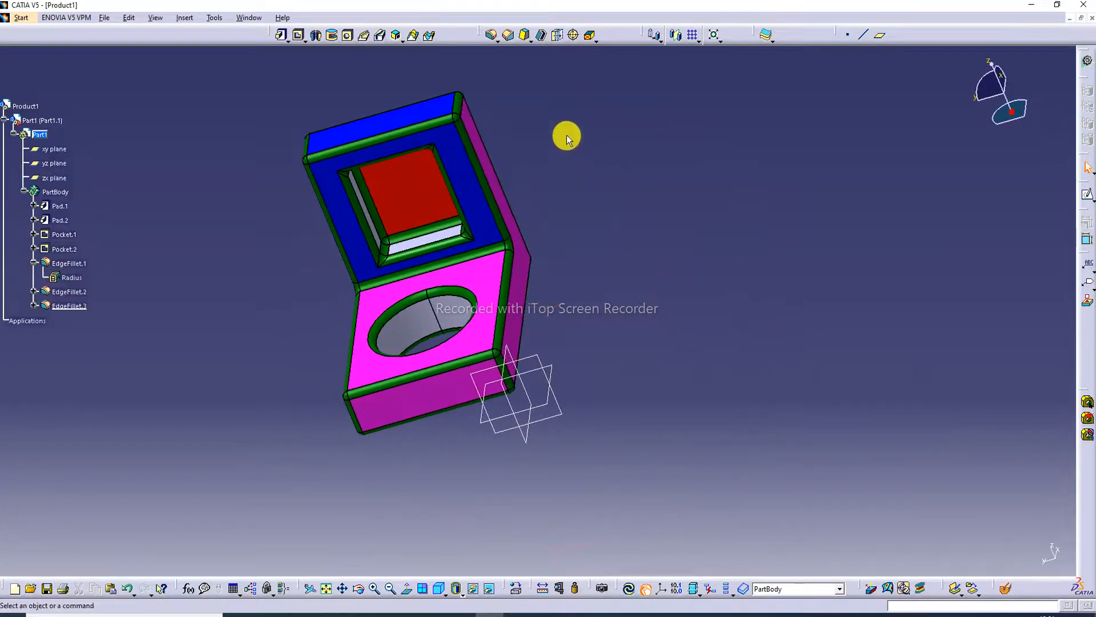
middle_click_drag(563, 136, 754, 137)
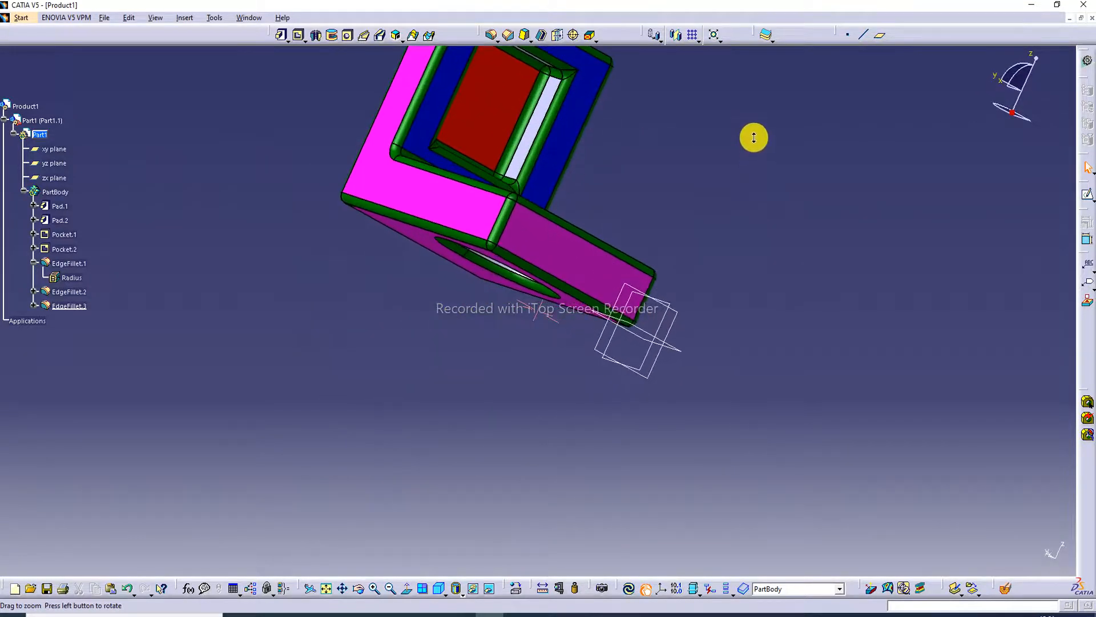
mouse_move(687, 144)
middle_mouse_down()
mouse_move(678, 245)
mouse_move(705, 323)
mouse_move(693, 254)
mouse_move(605, 341)
mouse_move(570, 173)
mouse_move(558, 206)
mouse_move(590, 289)
mouse_move(736, 384)
mouse_move(805, 378)
mouse_move(810, 304)
mouse_move(695, 341)
mouse_move(686, 323)
middle_mouse_up()
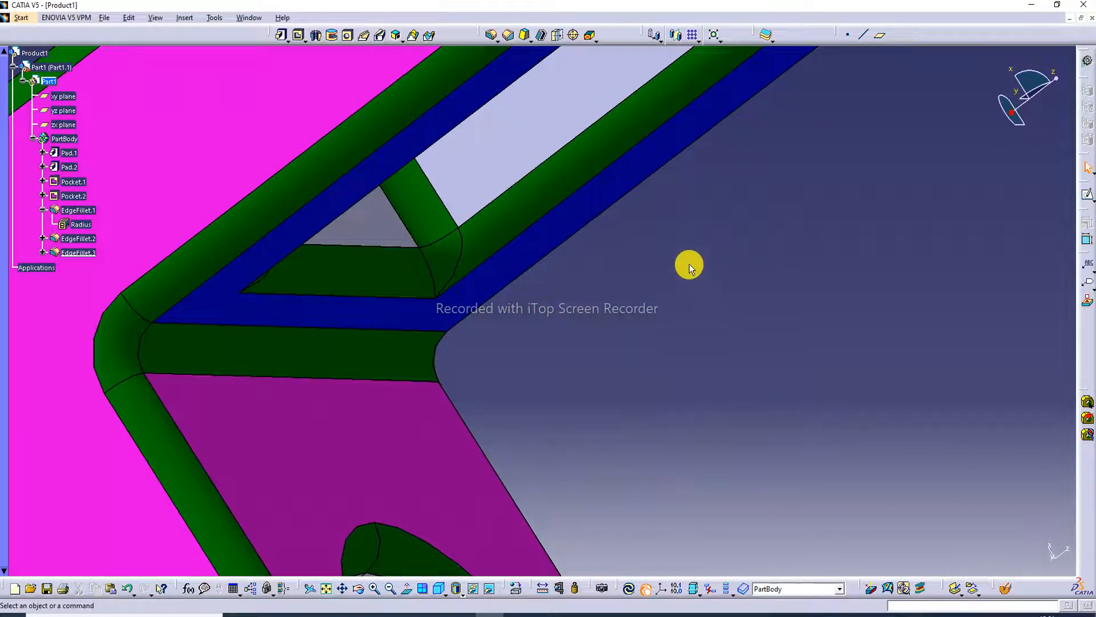
middle_click_drag(689, 266, 588, 172)
middle_click_drag(693, 156, 472, 239)
right_click(491, 264)
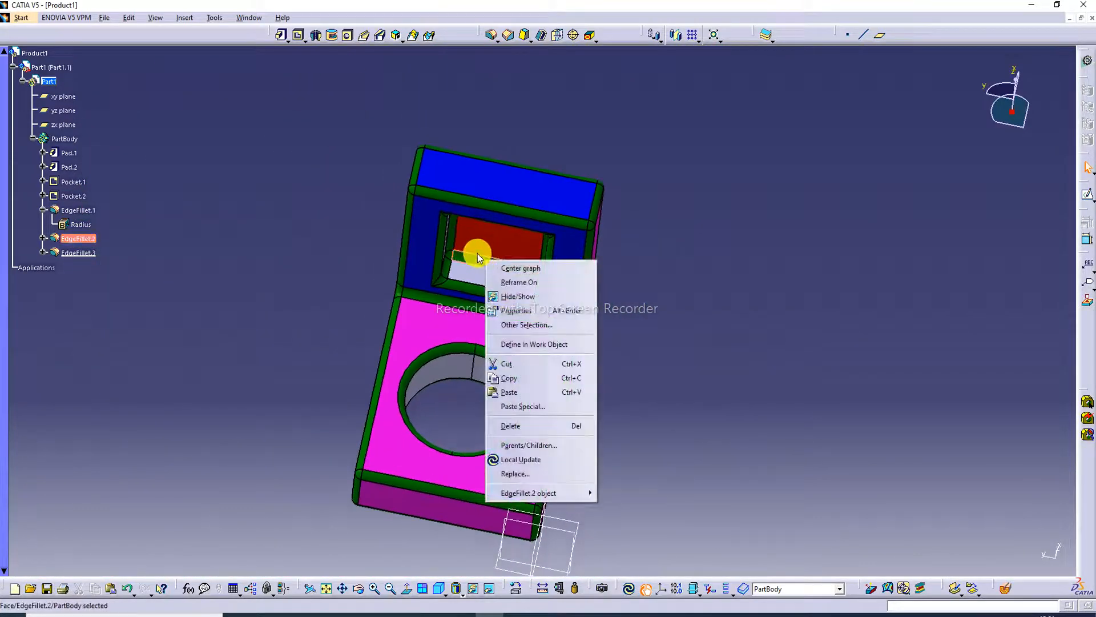
left_click(599, 269)
middle_click_drag(562, 339, 344, 267)
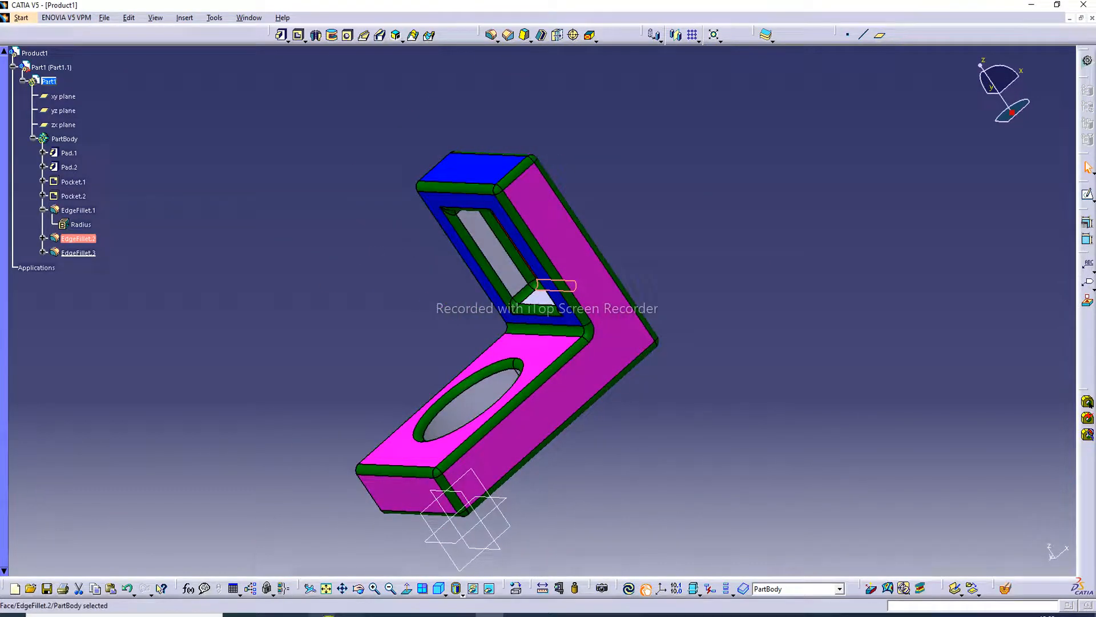
mouse_move(318, 614)
left_click(321, 571)
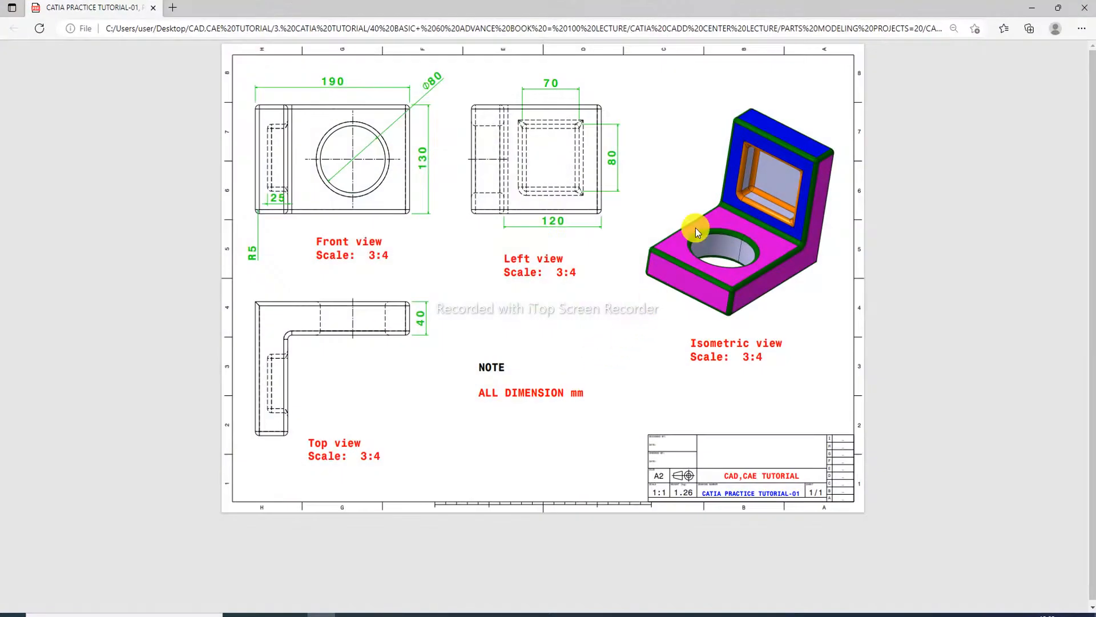